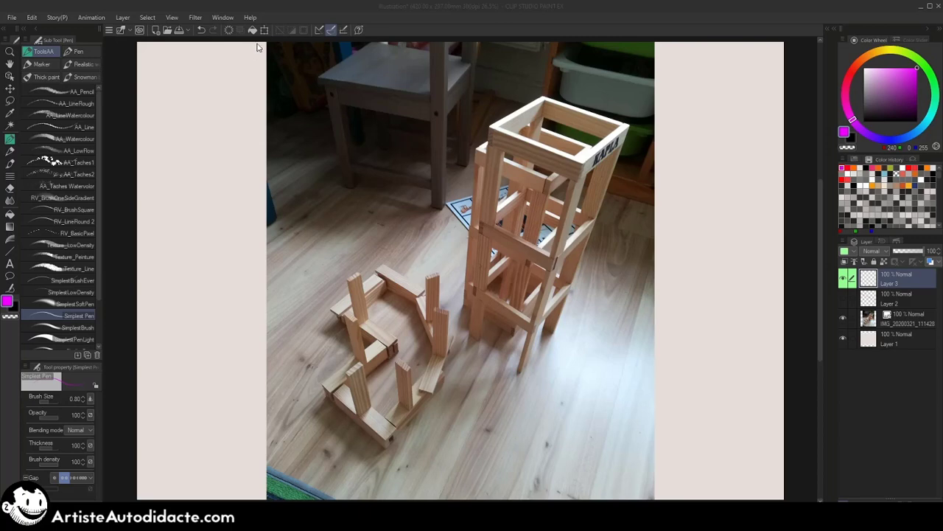
- Create a 3-point perspective ruler on a new layer
click(147, 17)
mouse_move(122, 17)
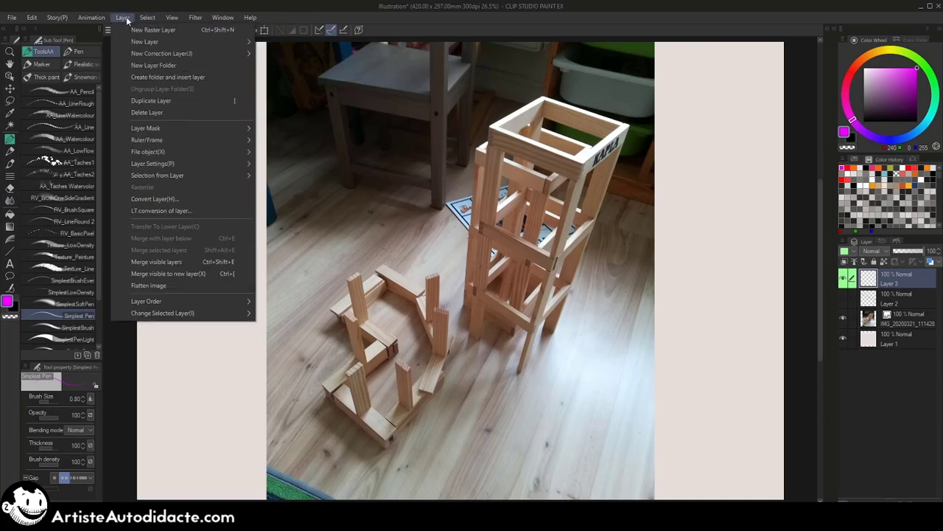
mouse_move(162, 140)
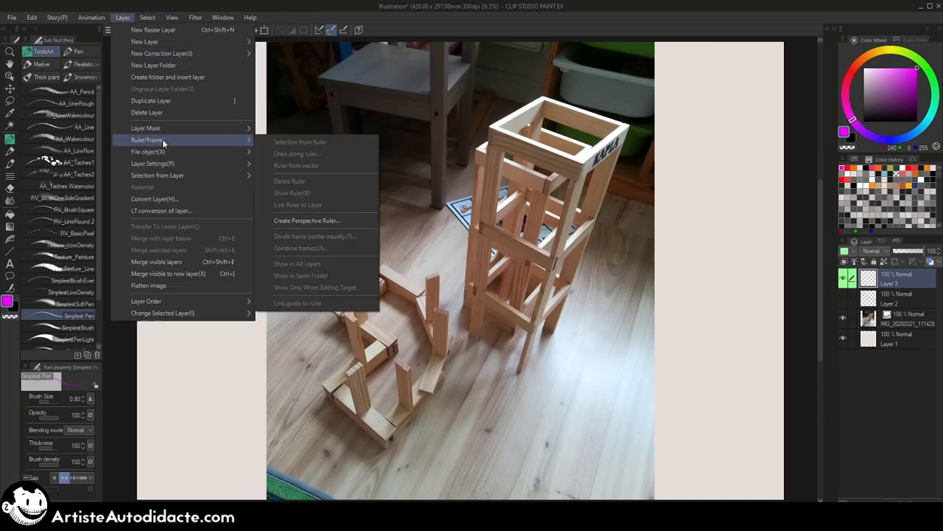
click(324, 222)
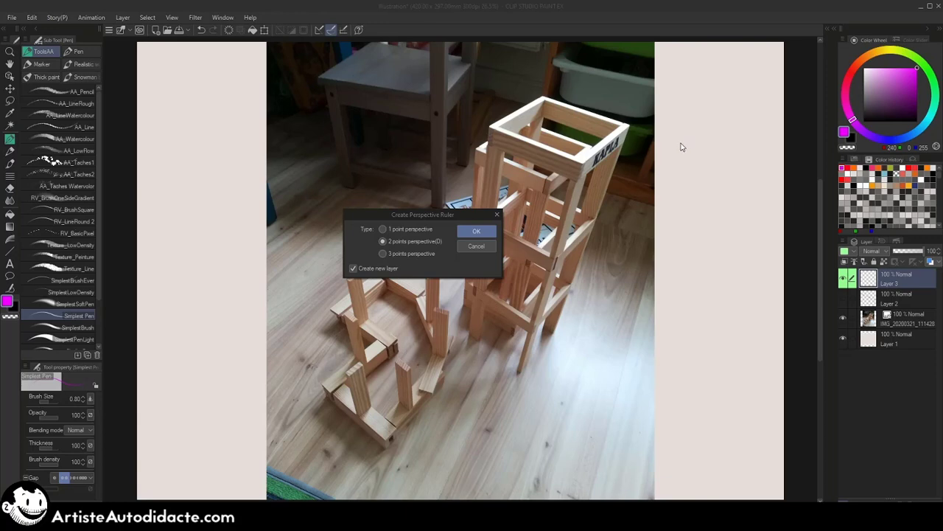
click(414, 252)
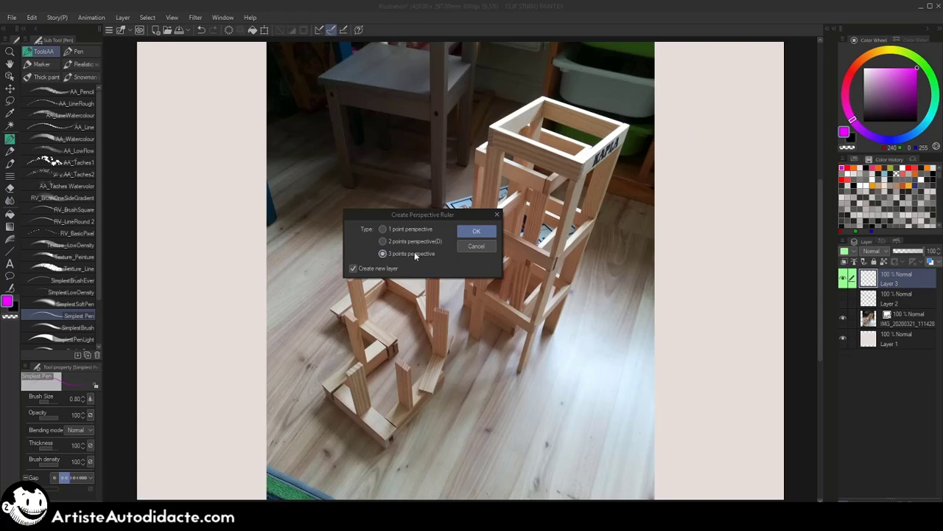
click(476, 230)
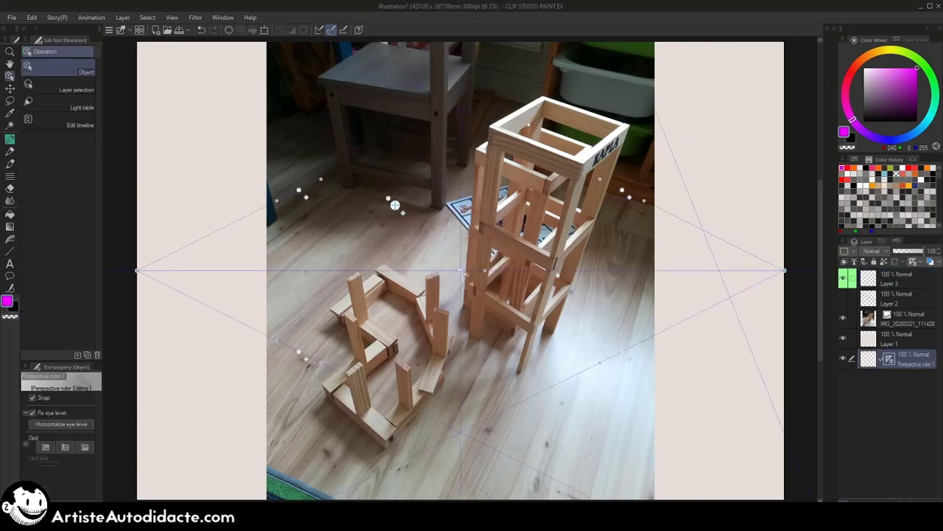
- Raise the ruler's eye level to the top of the tower and move its guide handles roughly onto the tower's top frame
drag(466, 273, 492, 111)
drag(815, 113, 707, 124)
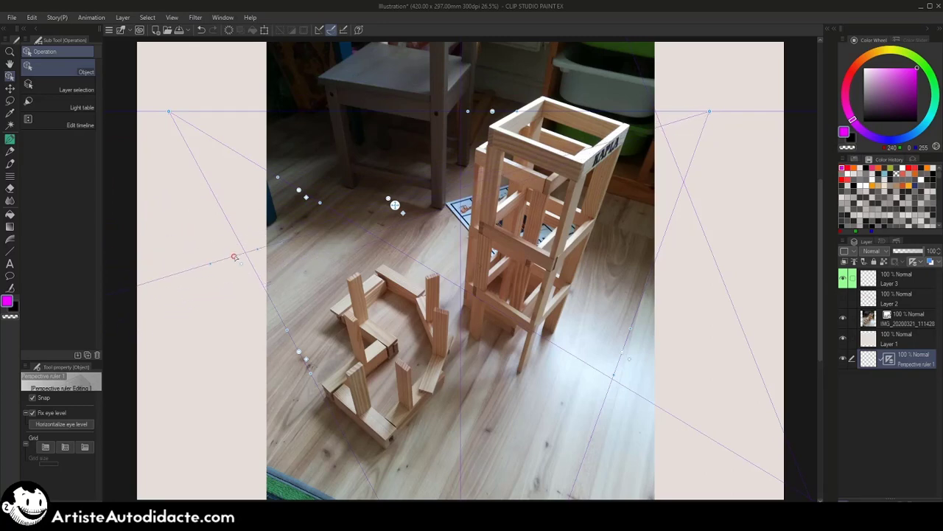
drag(236, 260, 238, 280)
drag(217, 293, 469, 142)
drag(624, 359, 549, 188)
- Turn off Fix eye level and align one vanishing point's guides with the KAPLA-side and opposite edges of the tower's top frame
click(47, 423)
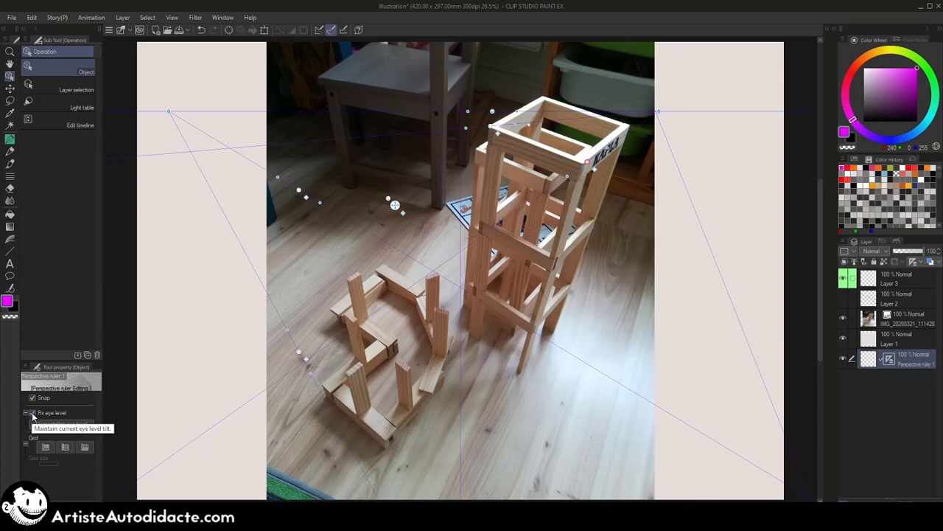
click(32, 415)
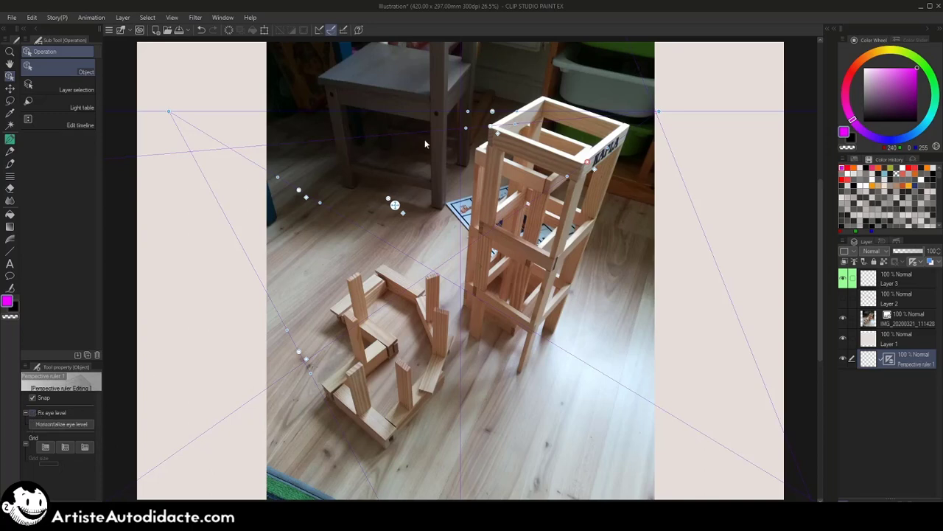
drag(516, 125, 514, 112)
scroll(584, 97, up, 5)
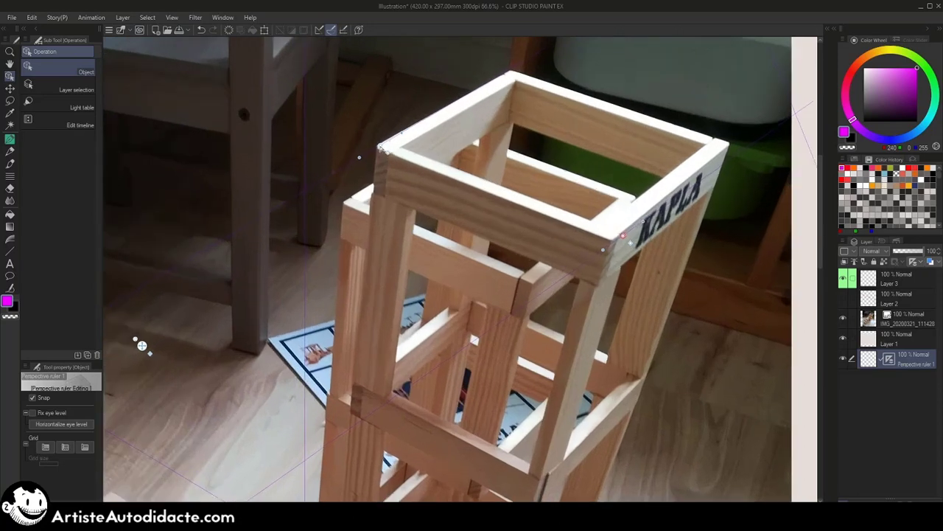
click(381, 142)
drag(496, 83, 514, 72)
drag(624, 237, 727, 151)
- Align the second vanishing point's guides with the long front and back edges of the tower's top frame
scroll(281, 350, down, 2)
scroll(259, 369, down, 3)
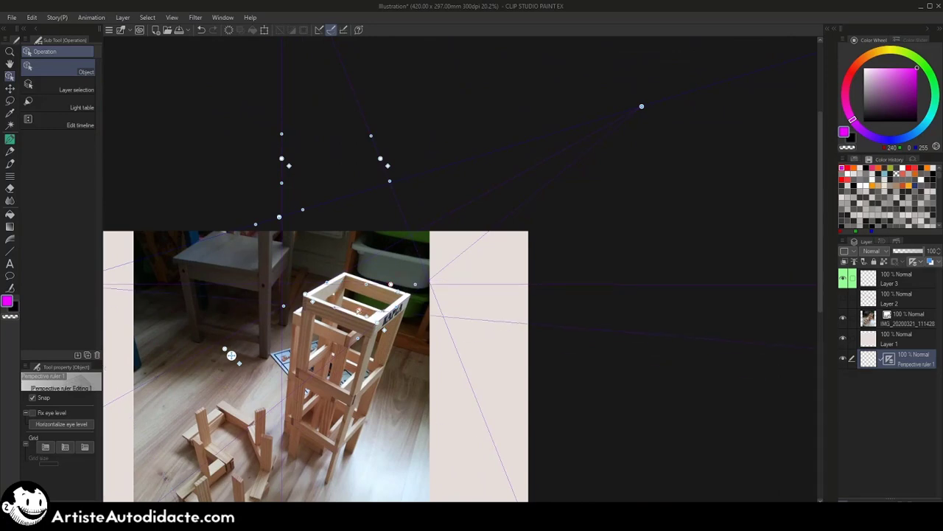
scroll(373, 304, up, 5)
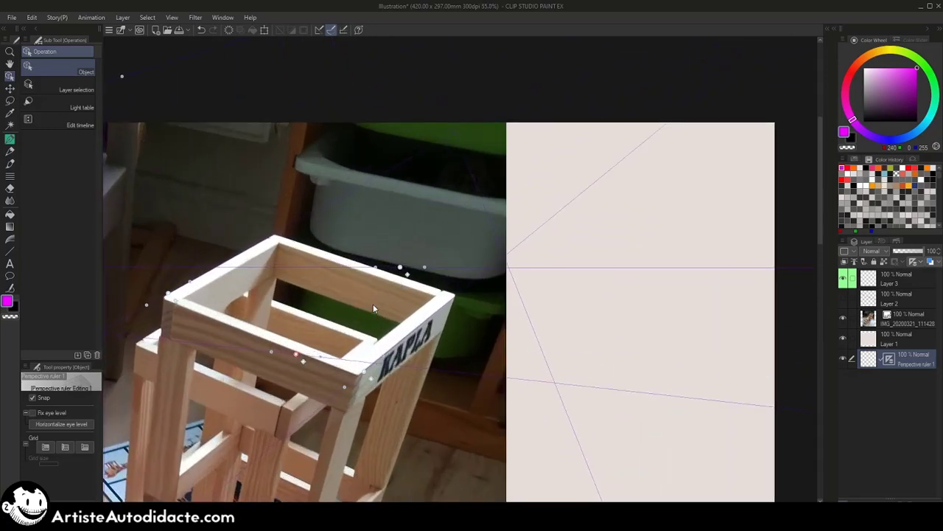
drag(409, 259, 452, 286)
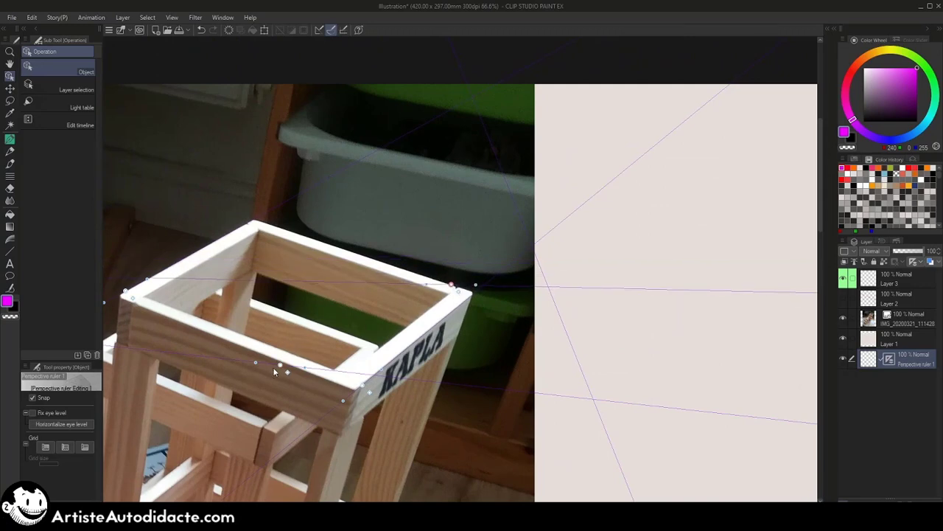
drag(274, 371, 315, 376)
drag(155, 320, 144, 310)
drag(427, 285, 277, 231)
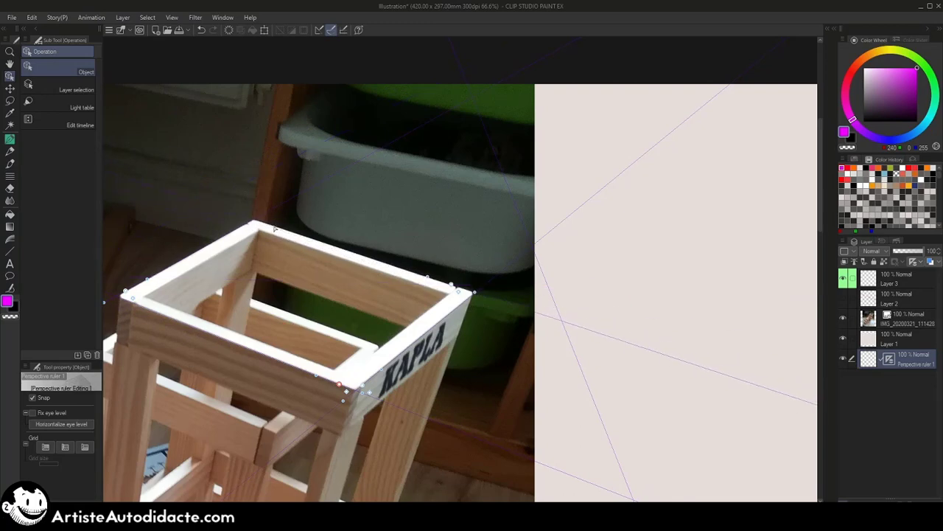
- Move the third vanishing point's two guide handles down onto the tower's front vertical posts
scroll(335, 325, down, 3)
scroll(336, 324, down, 2)
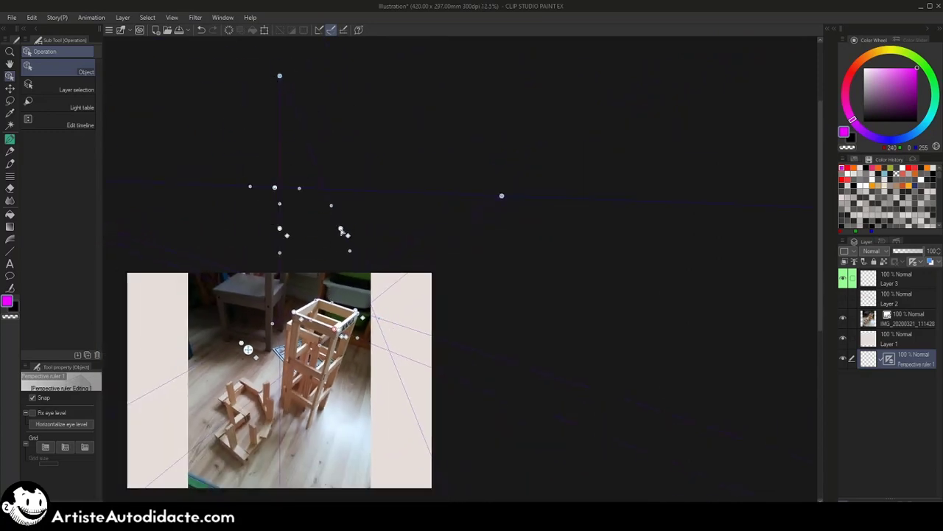
drag(346, 234, 336, 341)
drag(281, 232, 295, 328)
scroll(297, 329, up, 5)
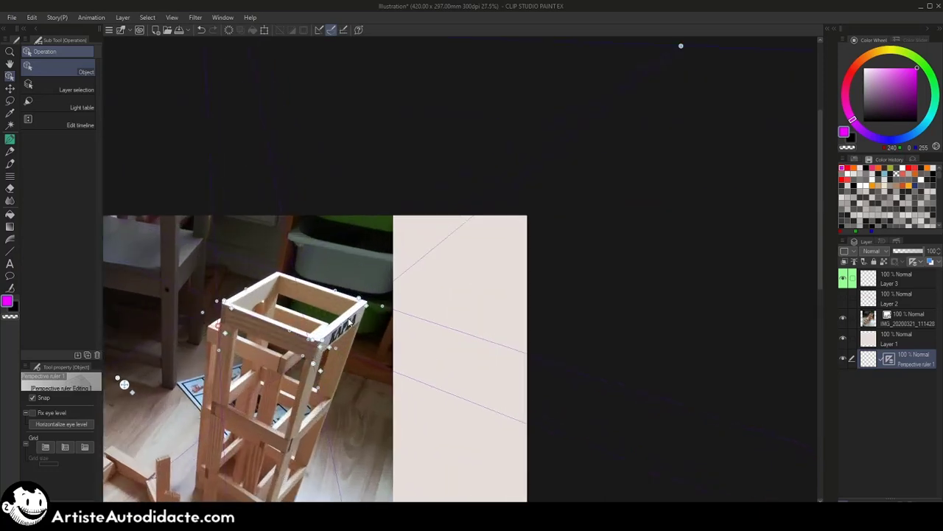
scroll(310, 331, up, 1)
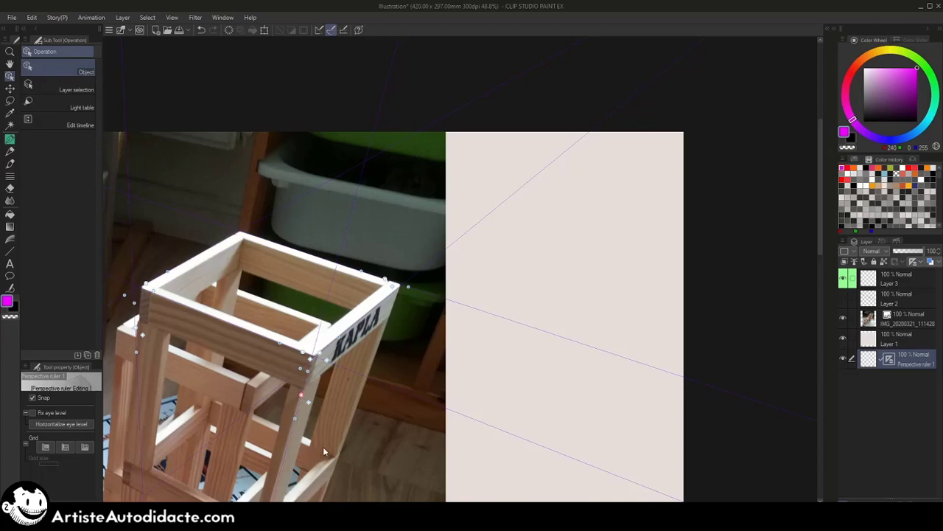
- Fine-tune the vertical guide along the outer edge of the tower's left front post
drag(367, 443, 402, 327)
scroll(339, 310, up, 1)
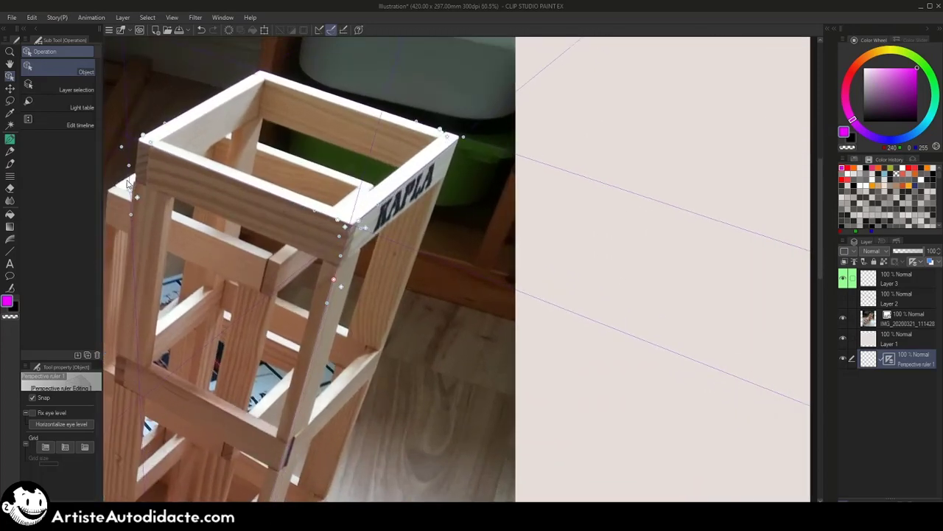
drag(130, 191, 132, 191)
drag(139, 196, 140, 146)
drag(141, 147, 139, 151)
- Examine where the three vanishing points lie around the canvas and how their guides match the tower
scroll(343, 251, down, 5)
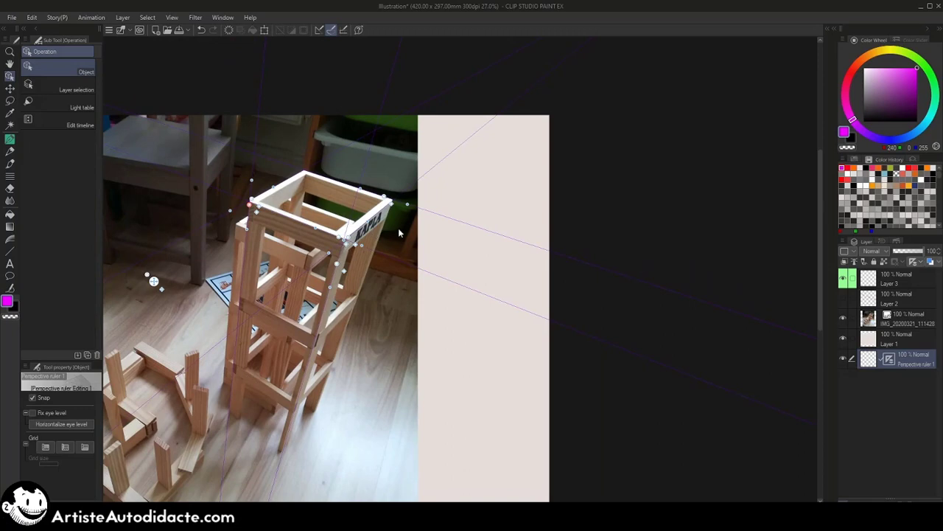
scroll(399, 233, down, 5)
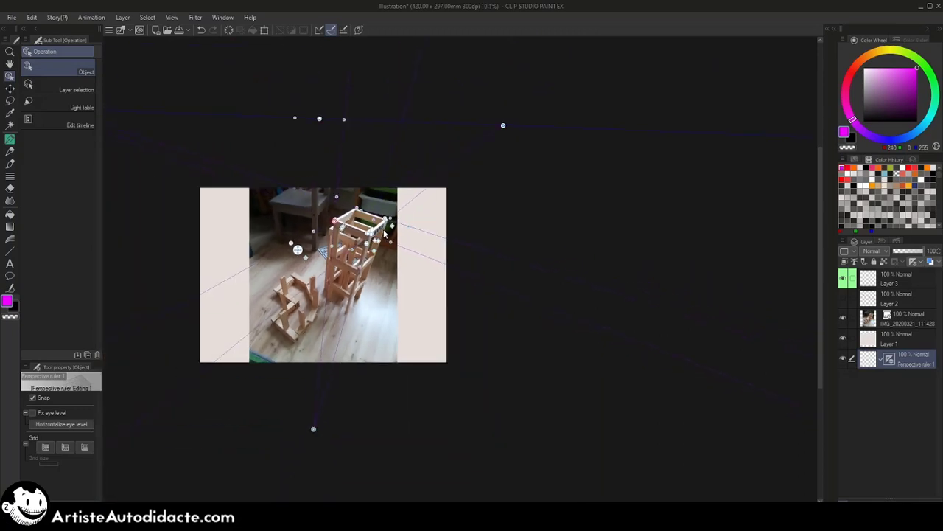
scroll(379, 235, up, 7)
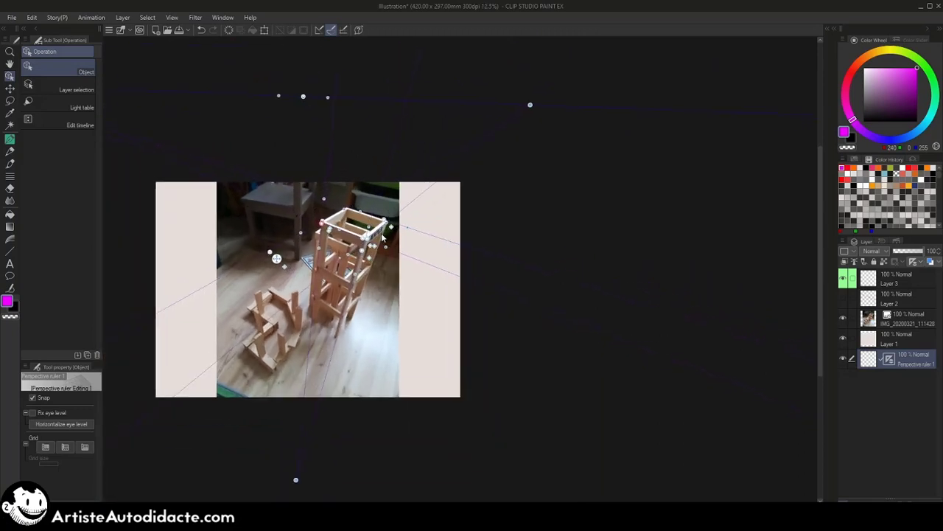
scroll(379, 233, up, 1)
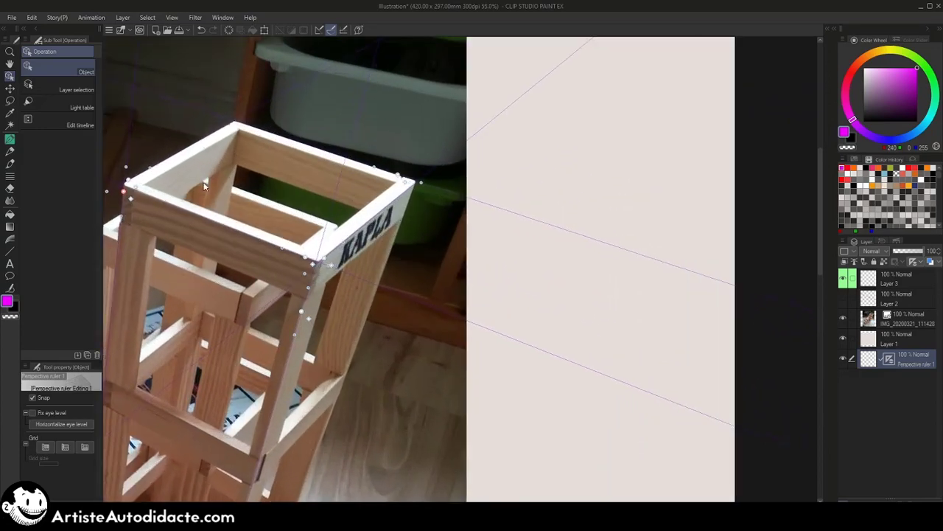
scroll(225, 187, down, 5)
scroll(230, 188, down, 3)
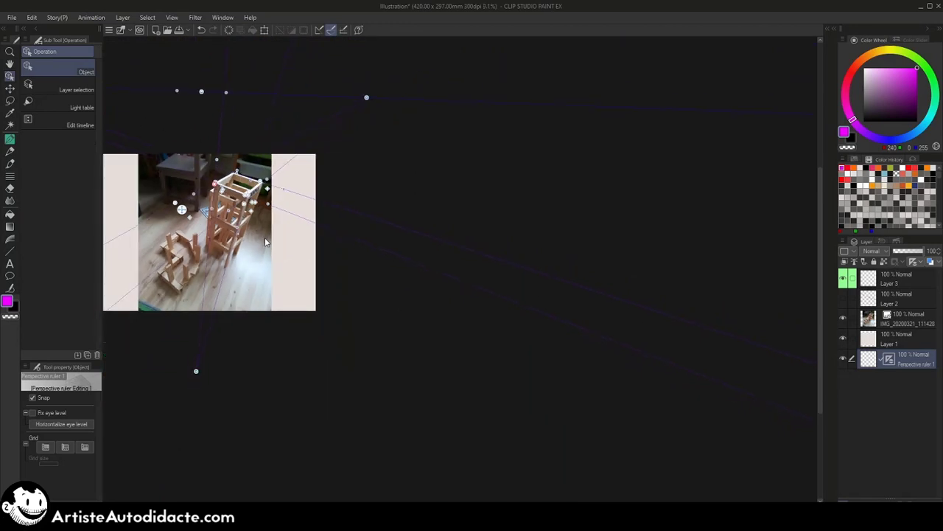
drag(264, 237, 446, 270)
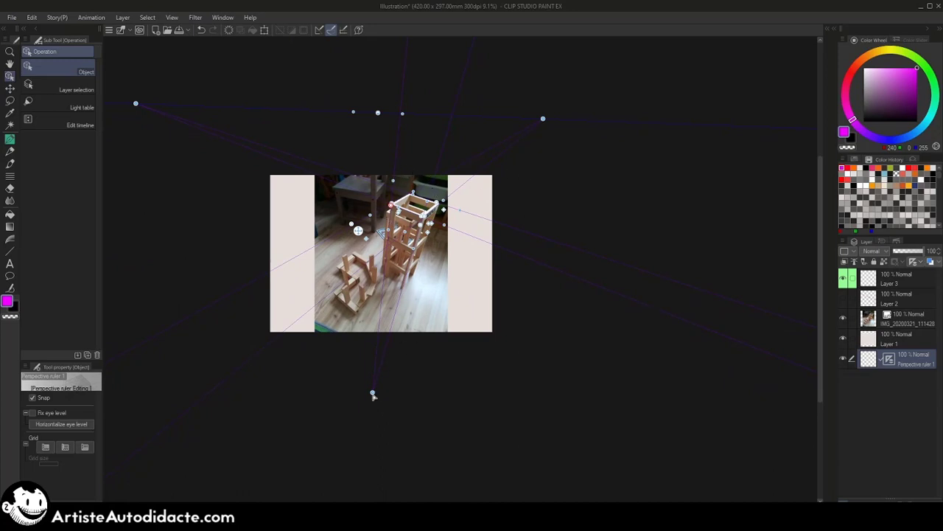
scroll(406, 233, up, 5)
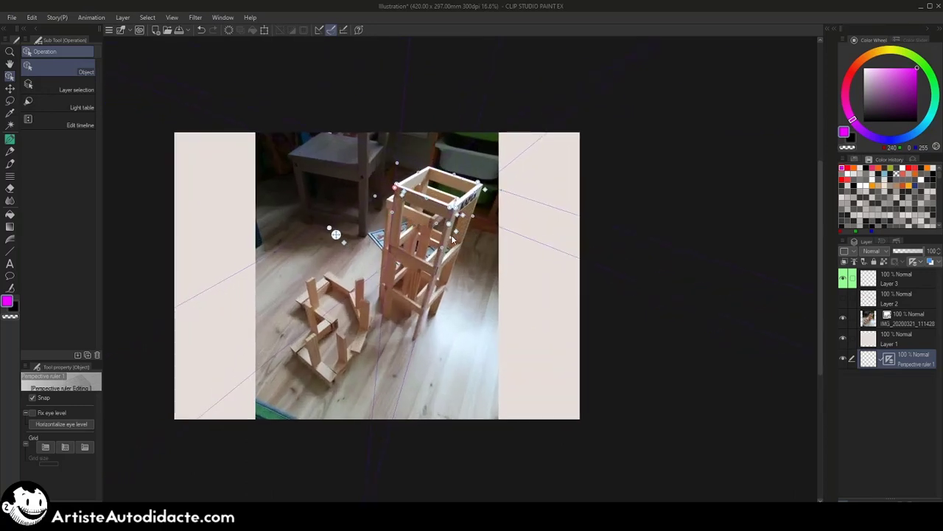
scroll(457, 249, up, 1)
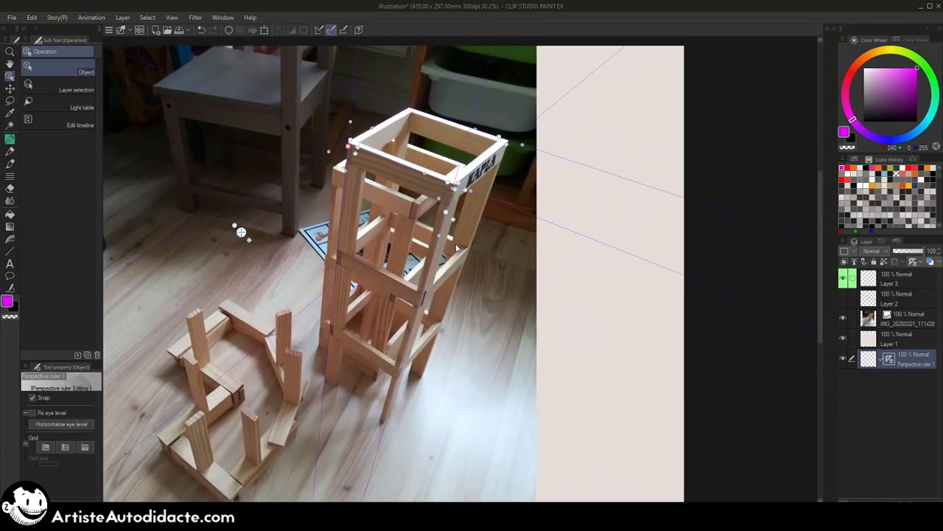
- Select Layer 2 and make its plank proportion markings visible, examining them at the top frame's front corner
click(721, 269)
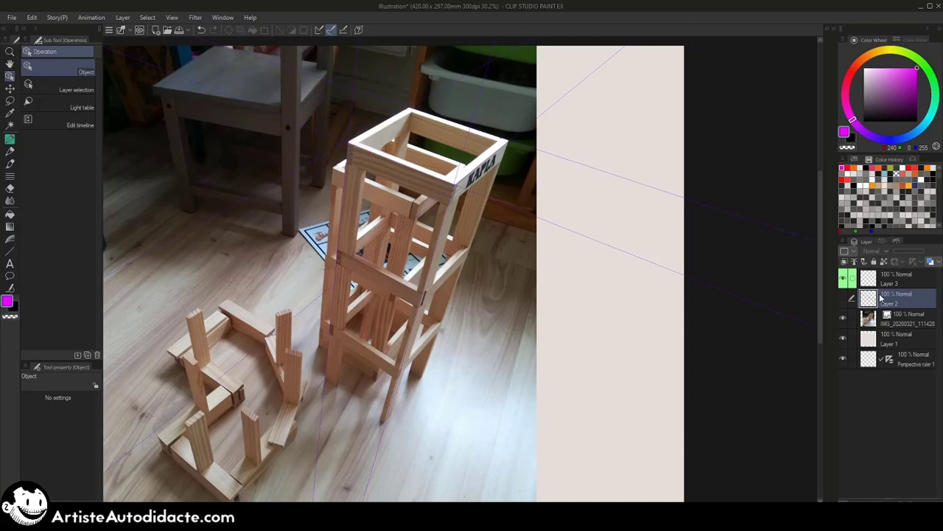
scroll(457, 185, up, 4)
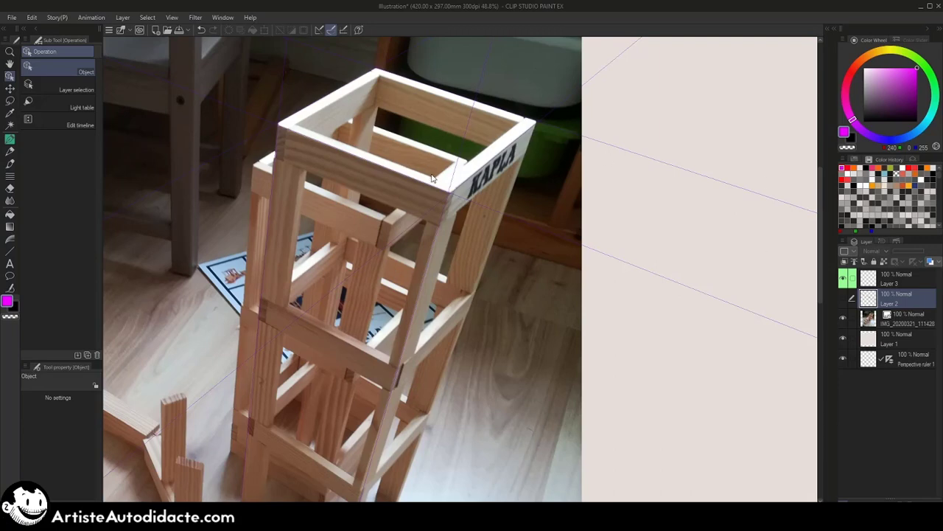
click(846, 298)
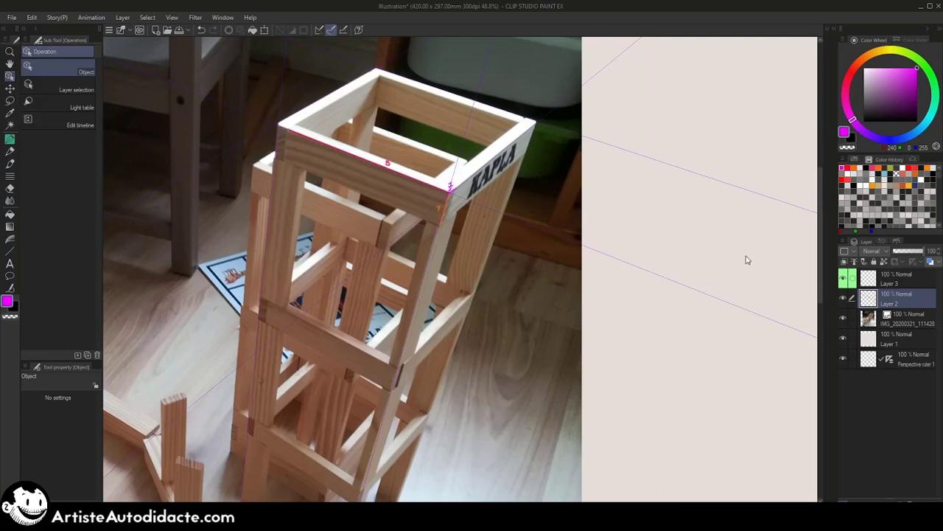
scroll(463, 187, up, 3)
scroll(442, 199, up, 2)
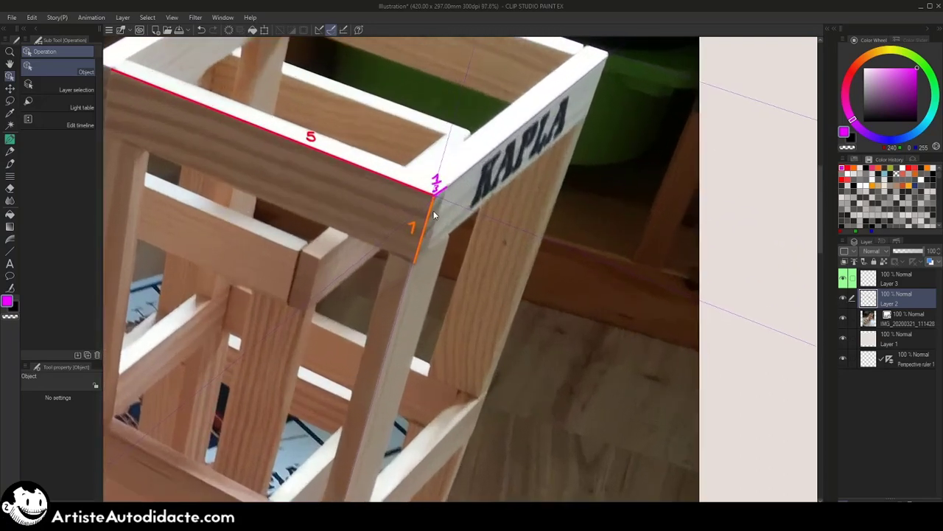
scroll(435, 201, down, 1)
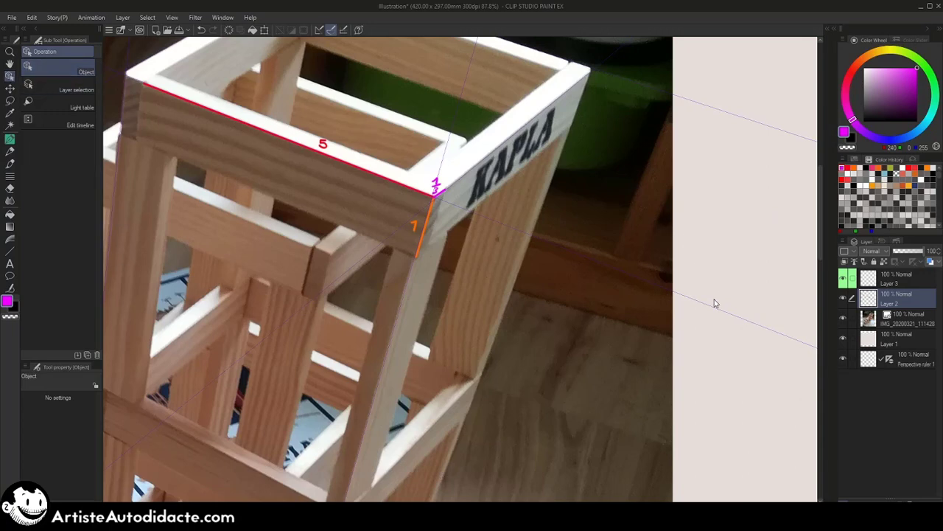
- Select the perspective ruler layer and display the ruler's grids on all three planes
click(901, 360)
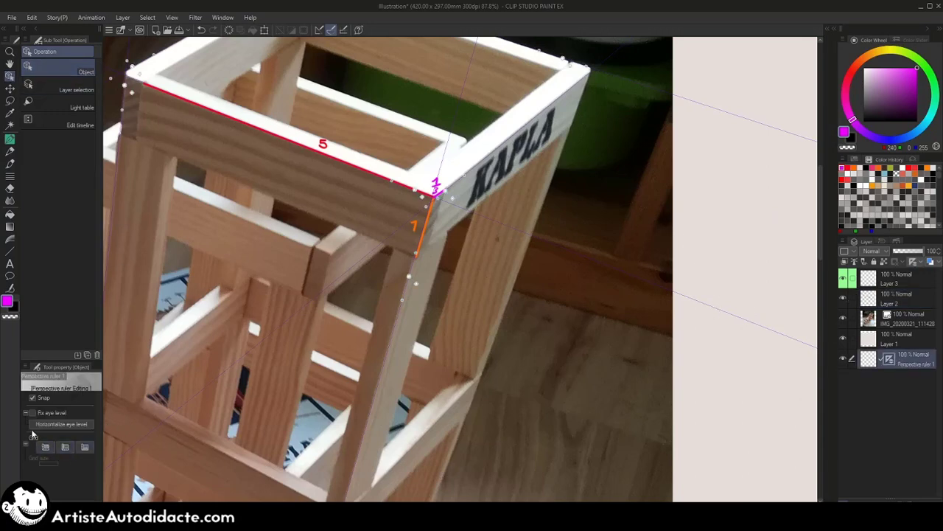
click(86, 450)
scroll(367, 276, down, 6)
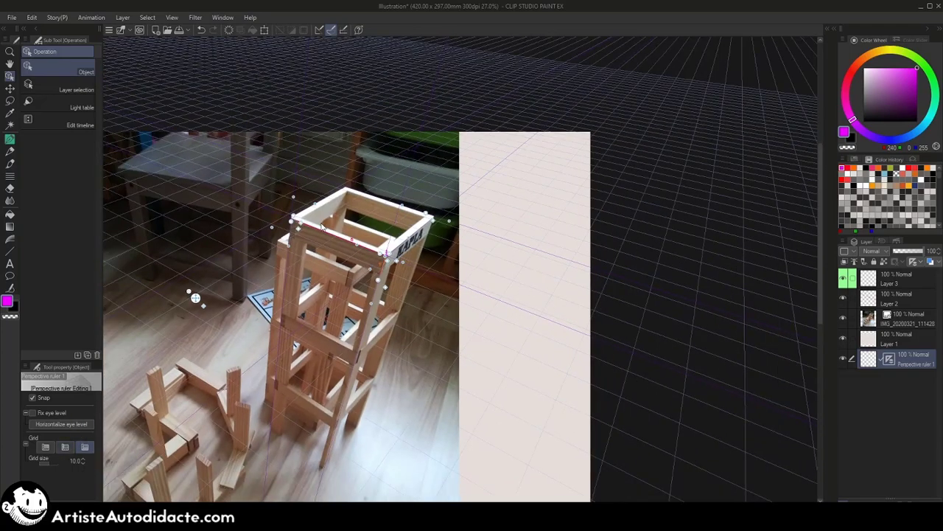
scroll(415, 190, down, 1)
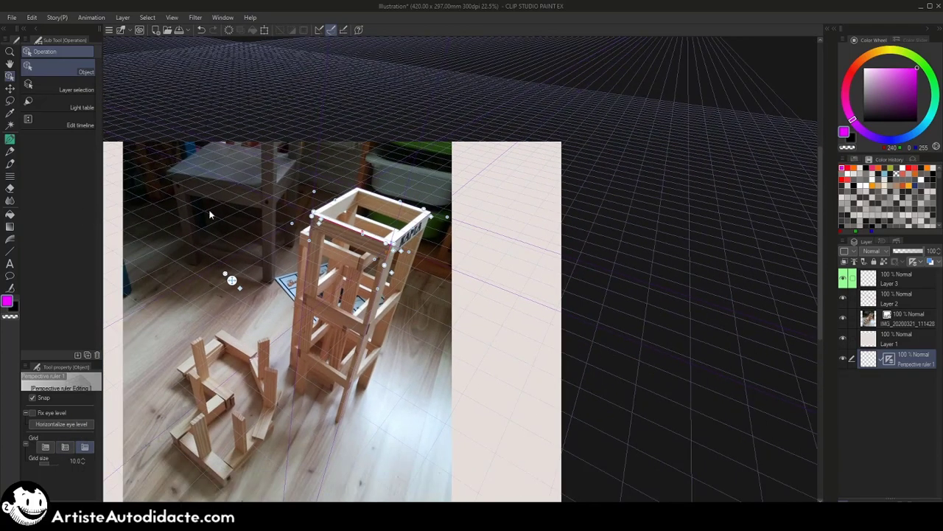
click(67, 449)
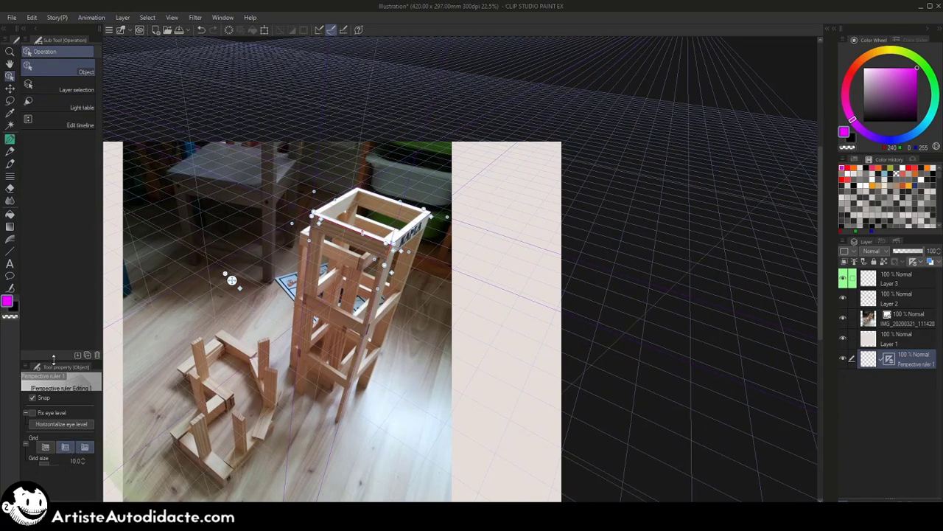
click(45, 448)
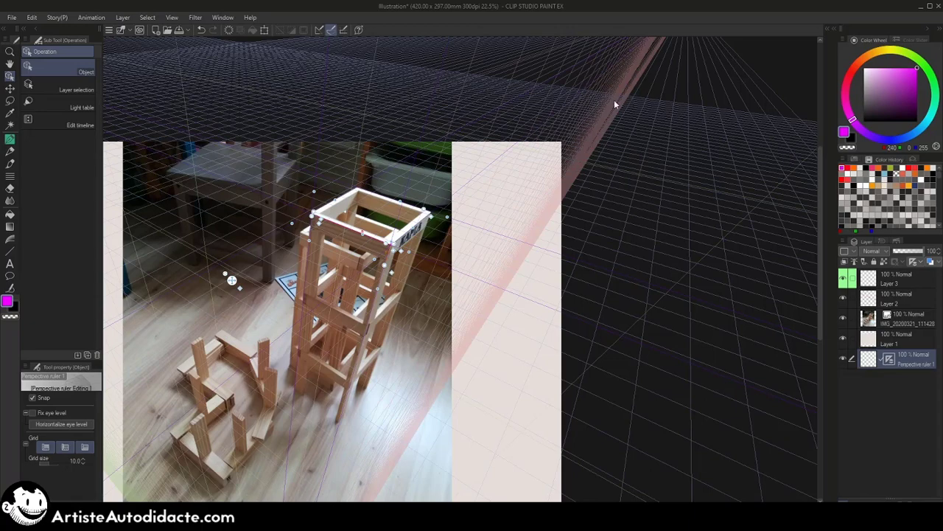
- Hide both vertical-plane grids so only the horizontal one shows, and examine it from the vanishing points to the frame's front corner
click(45, 447)
click(86, 447)
click(85, 447)
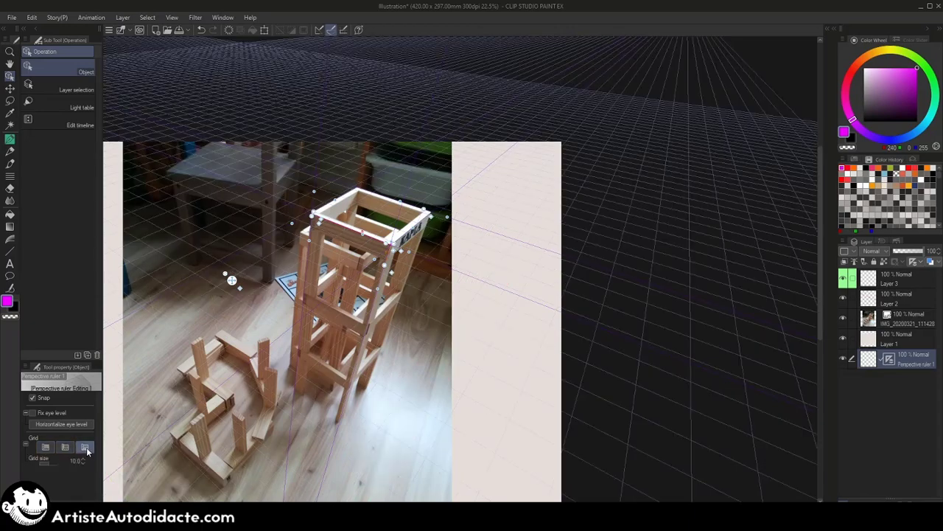
scroll(386, 372, down, 3)
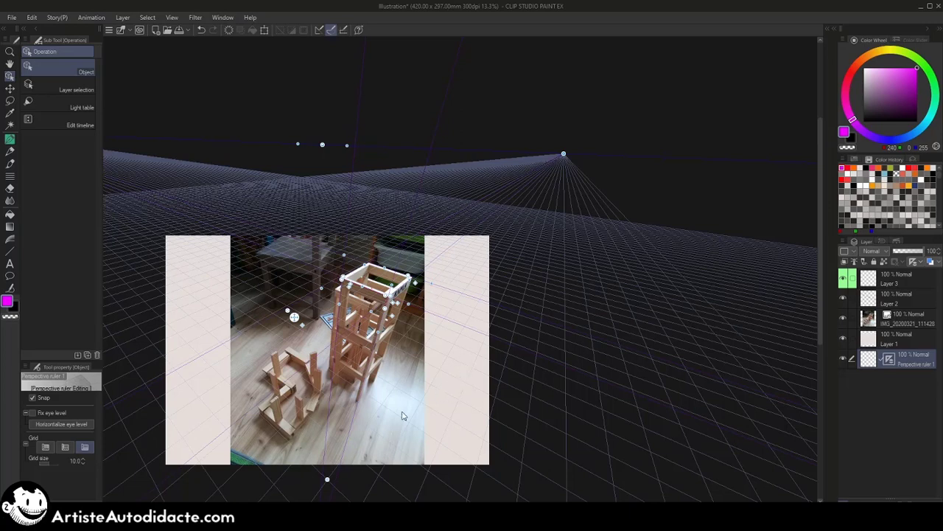
scroll(412, 398, down, 1)
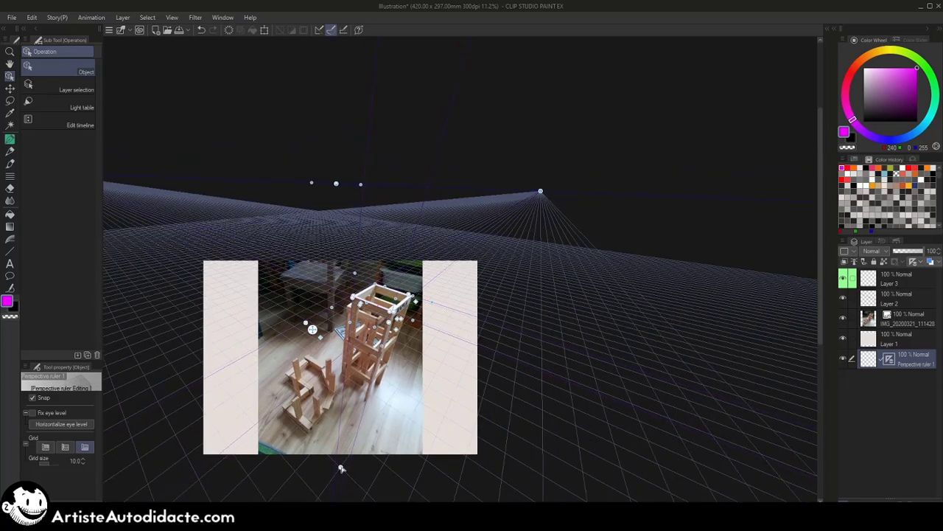
drag(340, 469, 391, 309)
scroll(393, 311, up, 5)
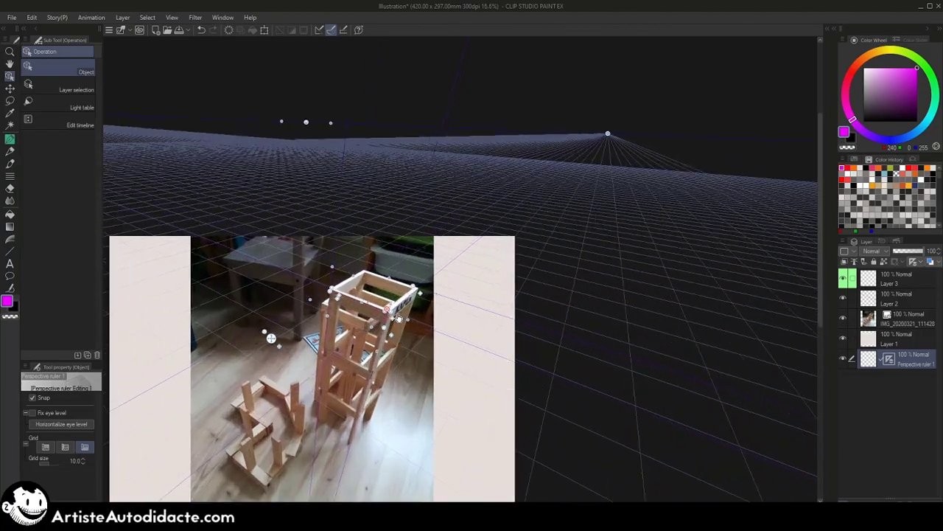
scroll(396, 315, up, 5)
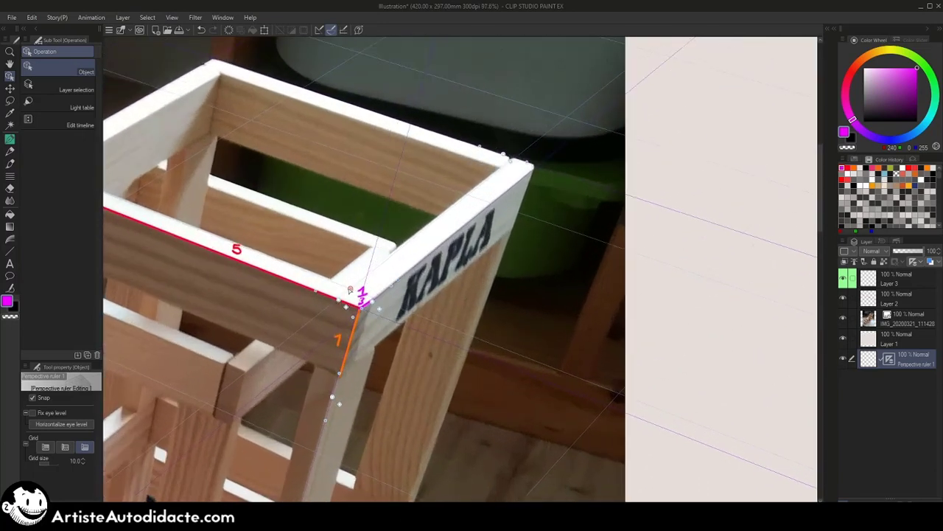
drag(350, 290, 361, 308)
- Set the perspective ruler's grid size to 2.9
scroll(348, 312, down, 2)
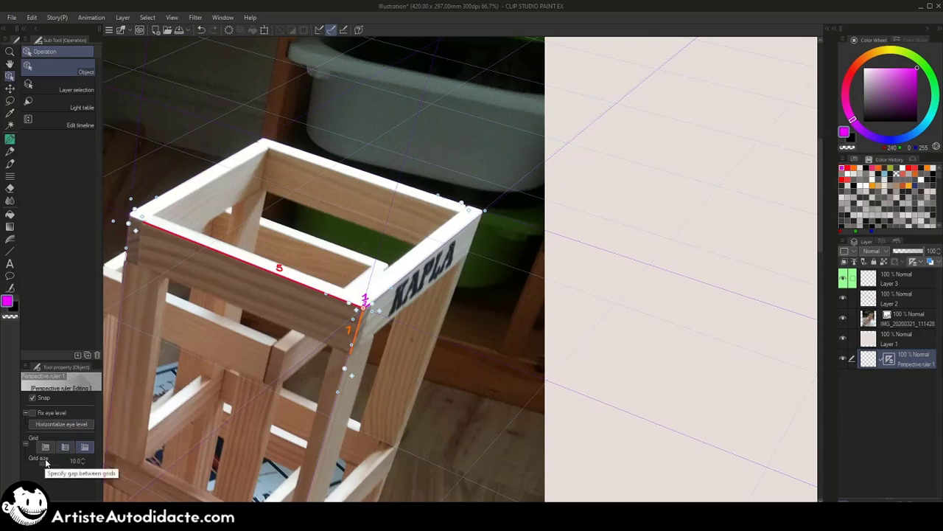
click(84, 464)
drag(84, 464, 82, 463)
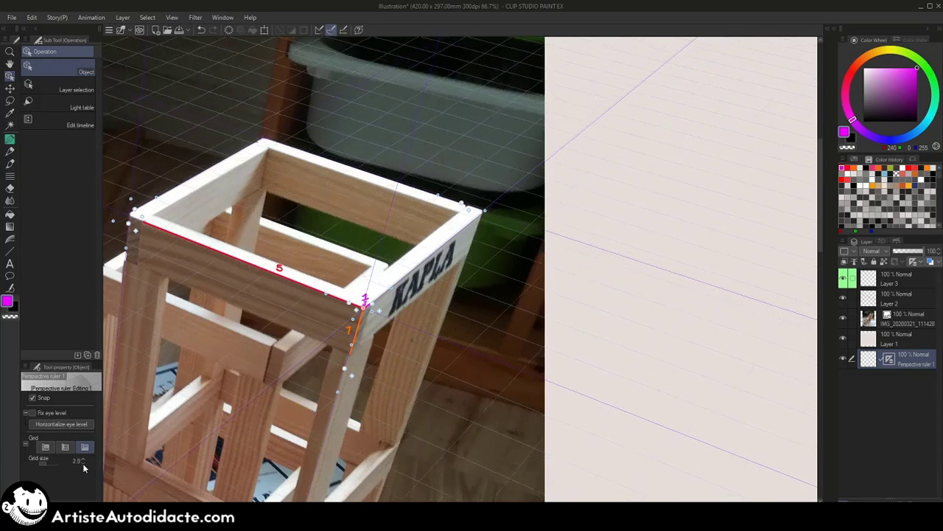
- Replace the horizontal grid with the vertical grid that follows the tower's front face, and compare it with the upper planks
scroll(142, 197, up, 1)
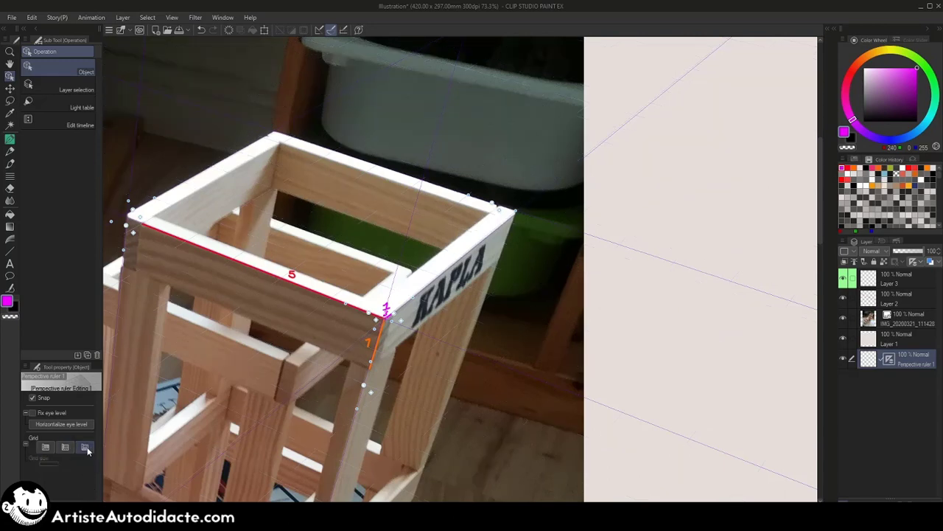
click(67, 448)
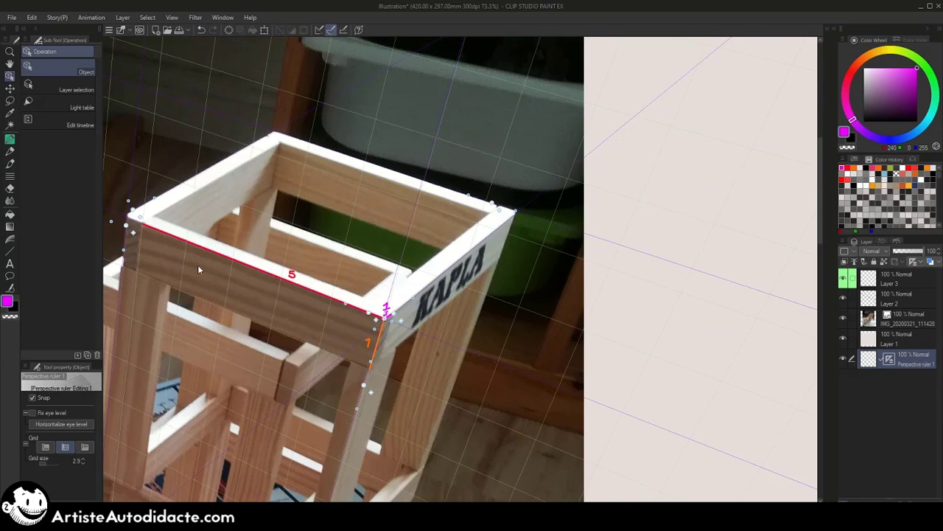
scroll(342, 440, down, 2)
click(341, 440)
scroll(341, 440, up, 1)
drag(363, 412, 381, 224)
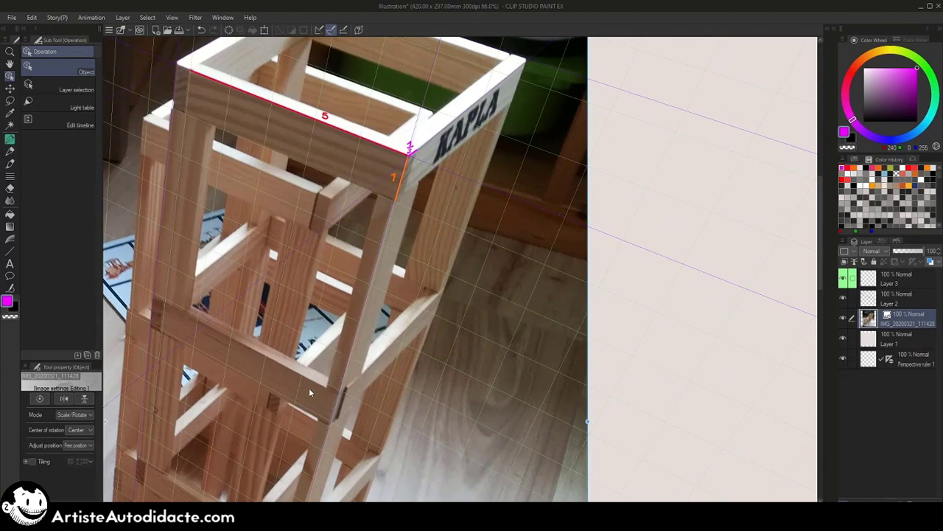
- Examine how the front-face grid fits the planks down the whole tower, with the perspective ruler layer selected again
scroll(317, 208, down, 5)
scroll(319, 211, down, 4)
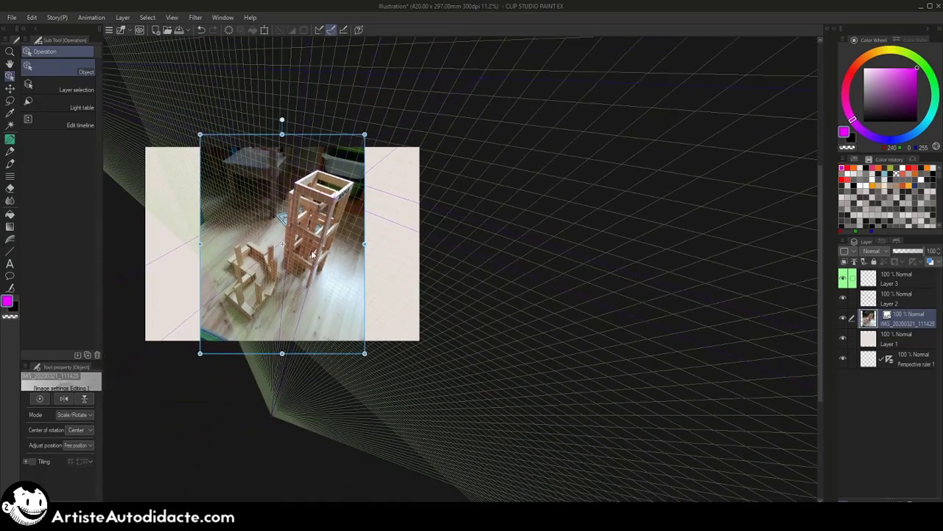
scroll(317, 236, up, 5)
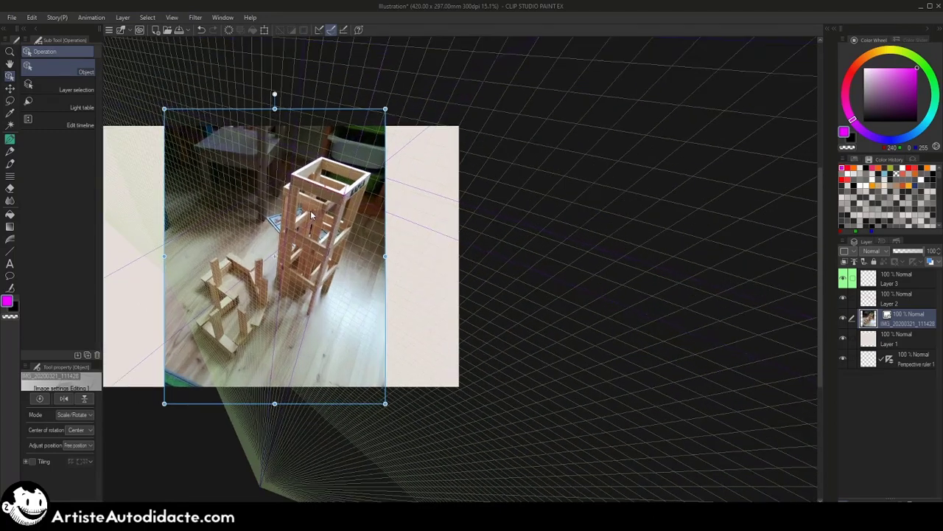
scroll(319, 237, up, 3)
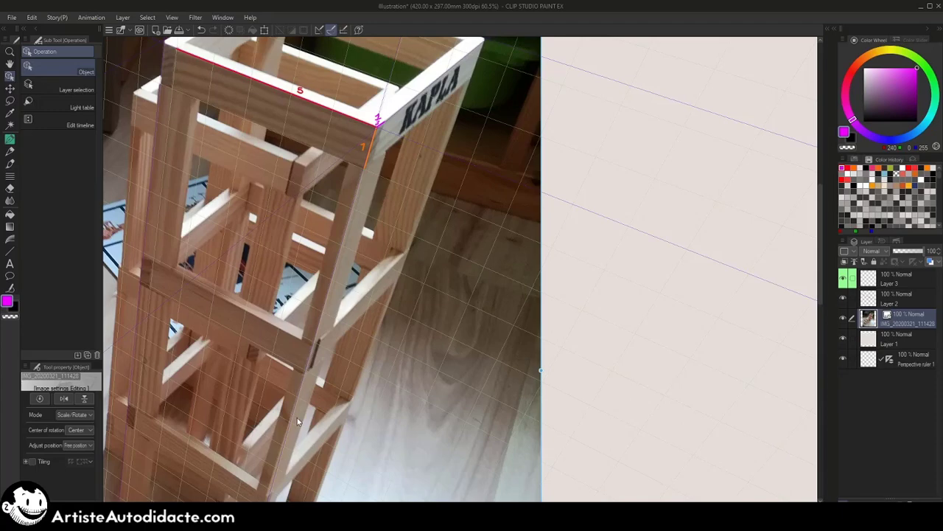
drag(355, 419, 393, 273)
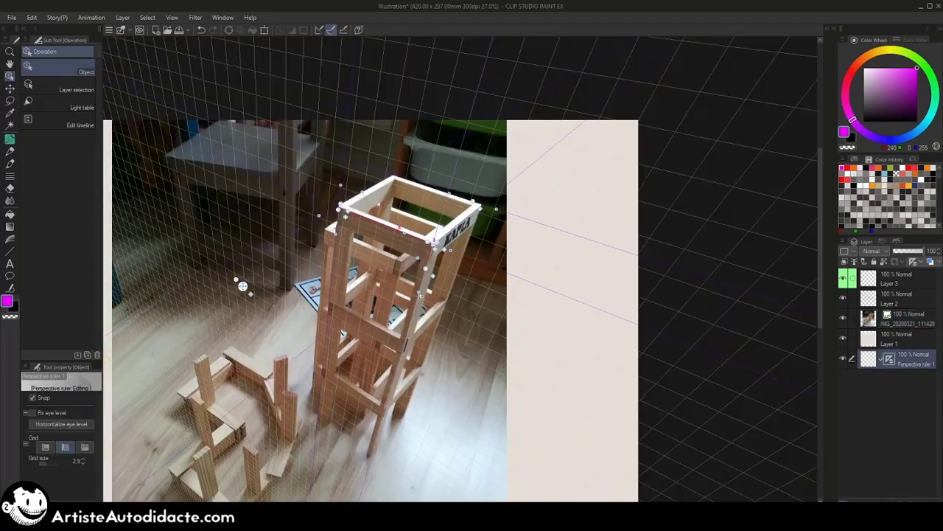
scroll(181, 276, up, 5)
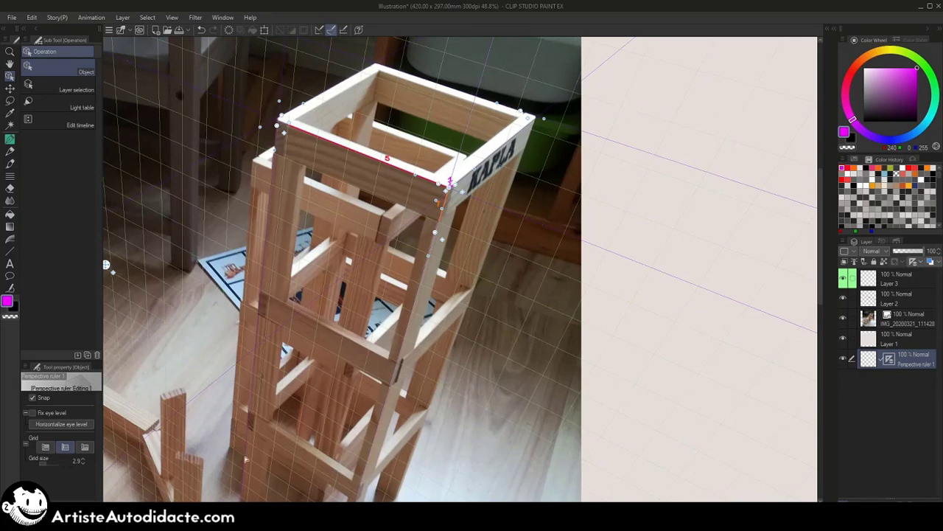
scroll(388, 362, up, 3)
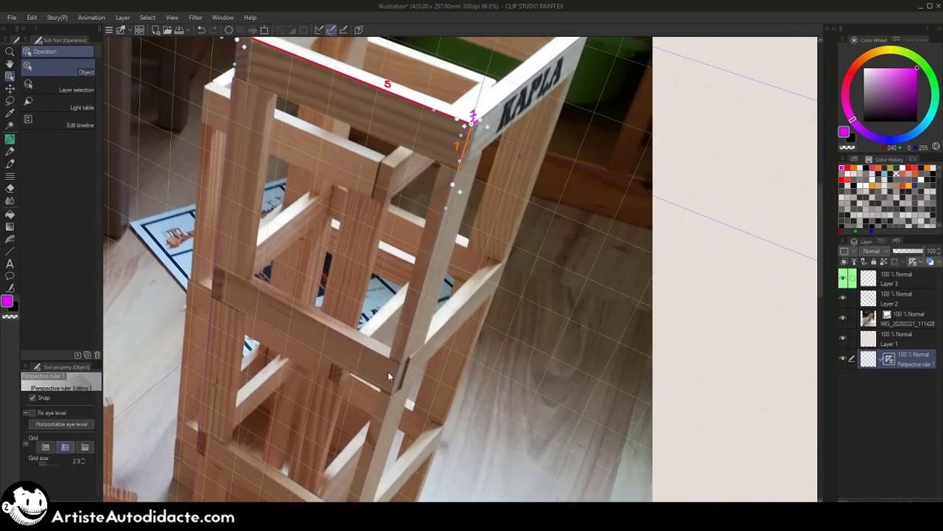
drag(397, 401, 382, 485)
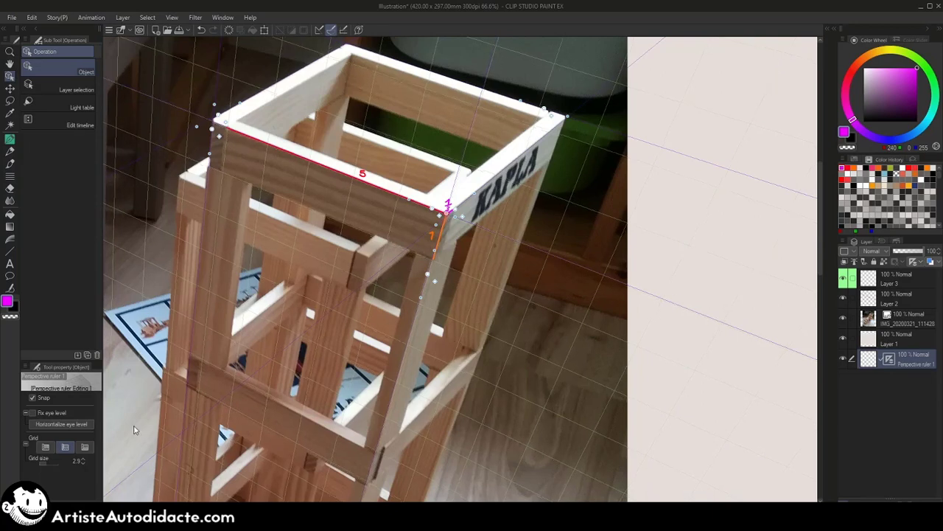
- Try a grid size of 3.0 against the planks and return it to 2.9
click(84, 460)
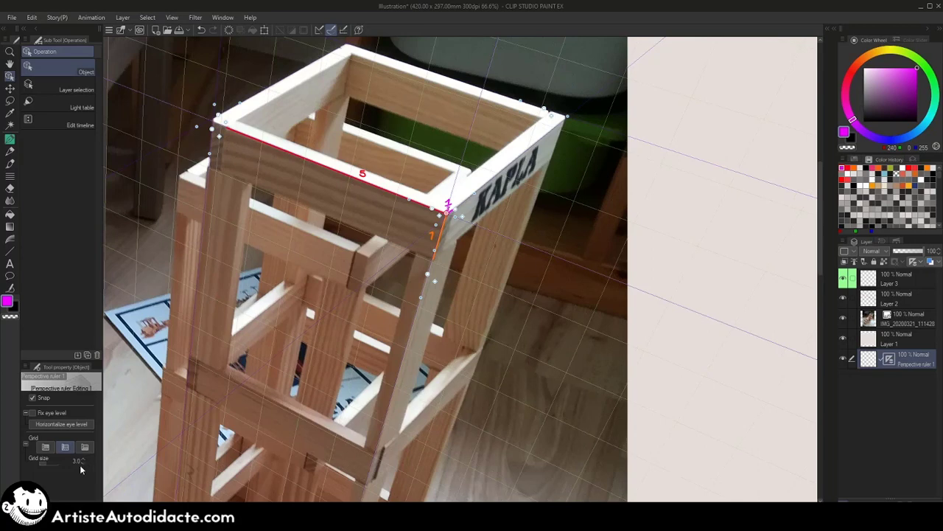
click(84, 461)
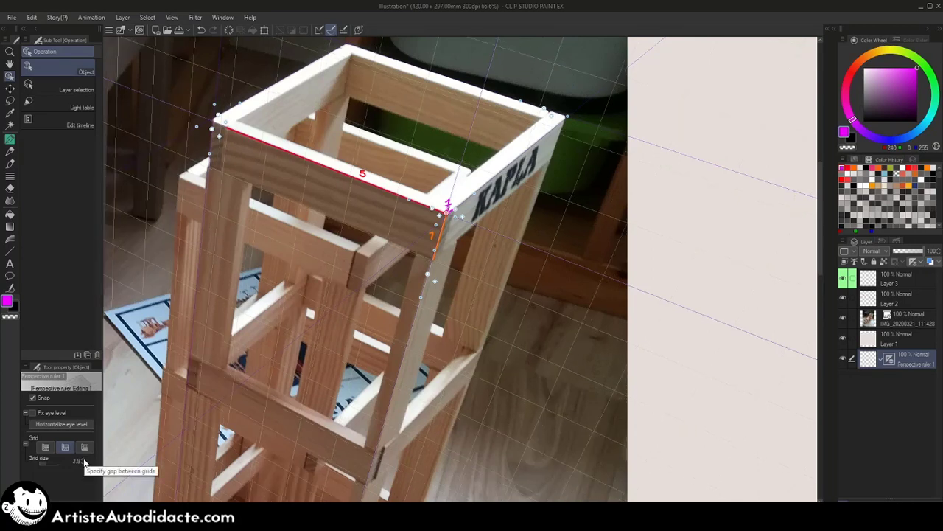
click(83, 459)
click(84, 466)
click(84, 465)
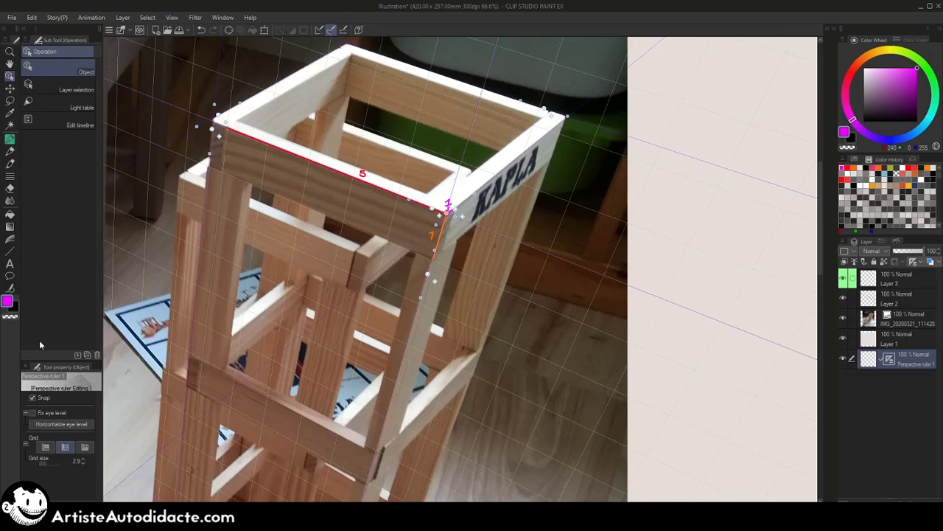
- Display only the side-face vertical grid and examine how it fits the KAPLA side of the tower
click(45, 447)
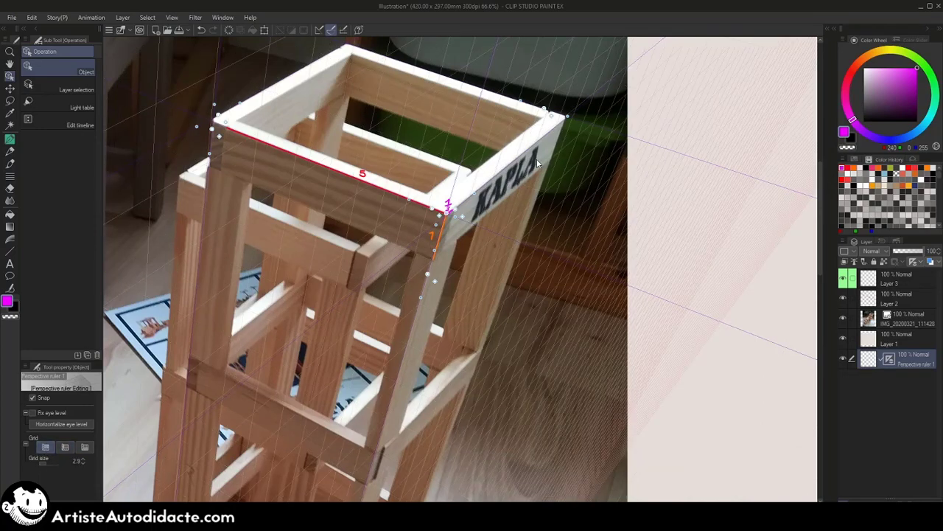
drag(449, 347, 252, 218)
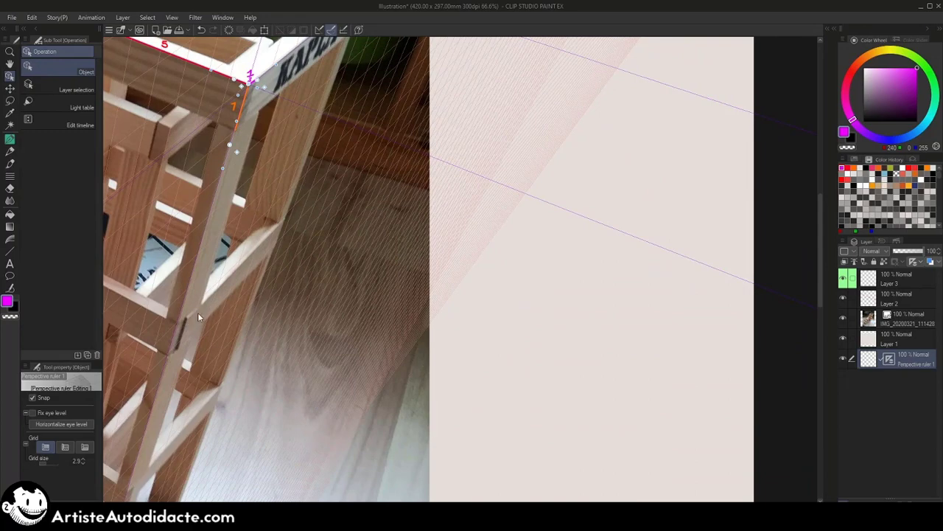
drag(205, 286, 317, 392)
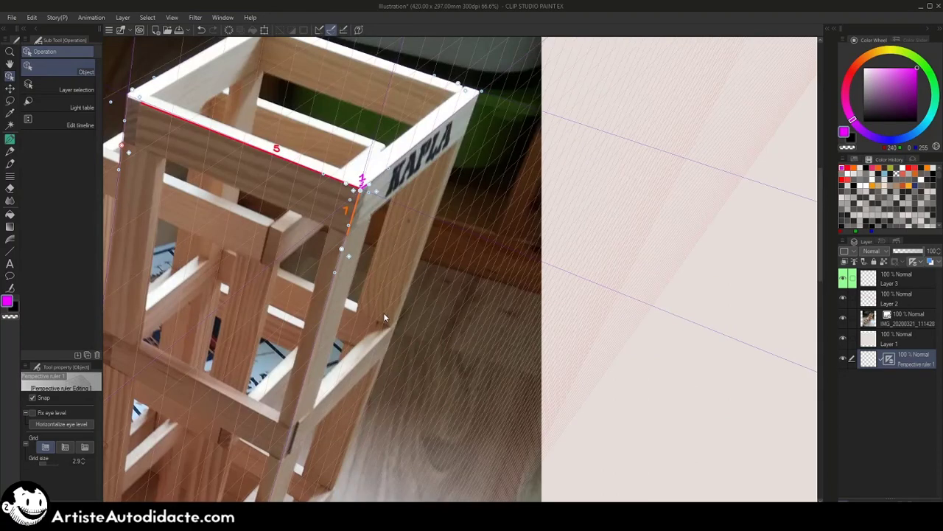
scroll(308, 343, down, 1)
drag(306, 342, 244, 383)
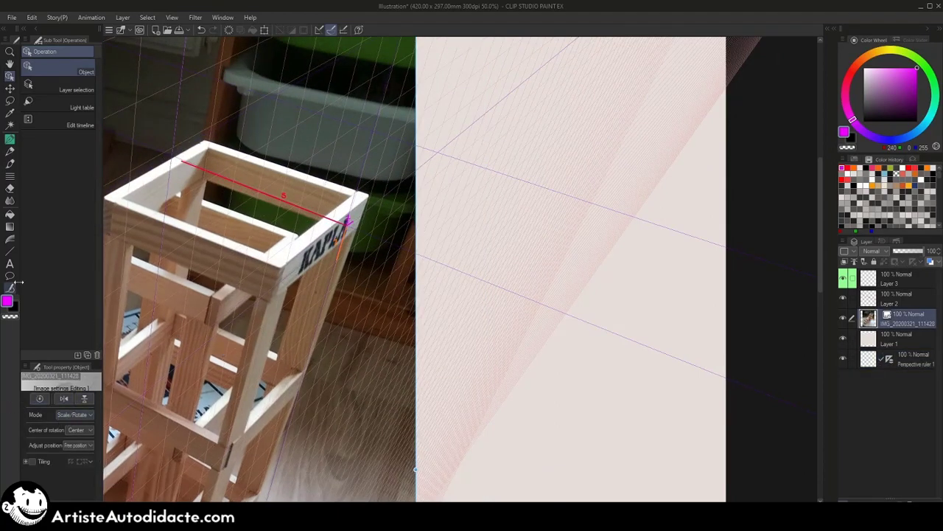
- Switch the ruler back to the front-face grid, and lock the photo layer in its aligned position
click(45, 448)
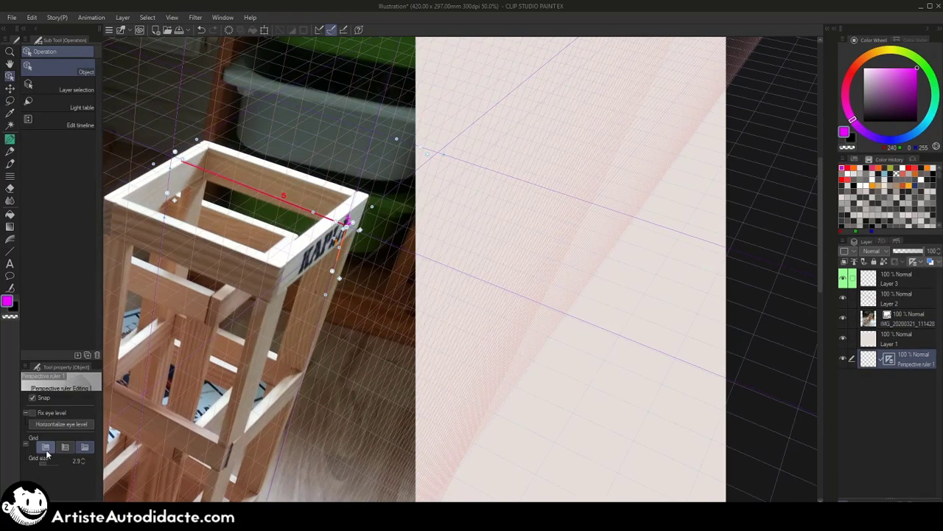
click(46, 449)
drag(350, 425, 552, 383)
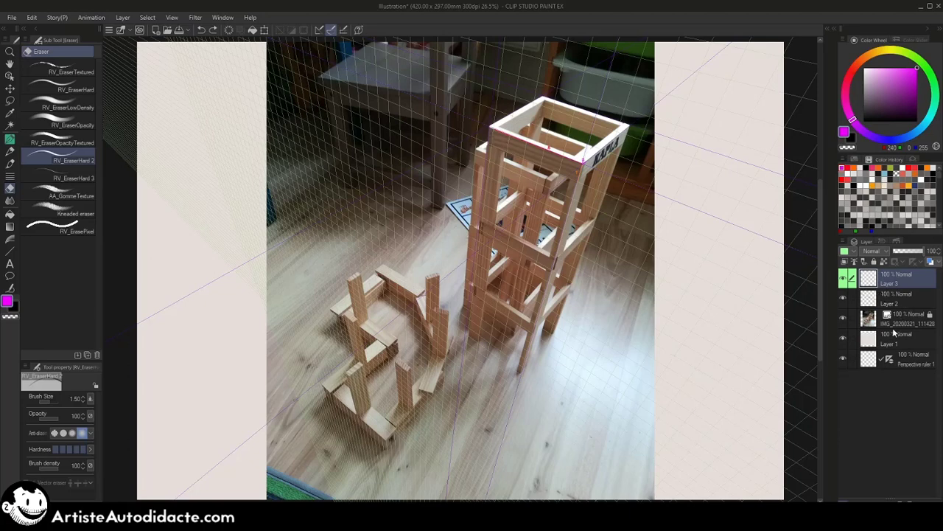
- On Layer 3, draw a magenta Simplest Pen line across the floor, from the tower's rear left leg past the loose planks
scroll(469, 326, up, 5)
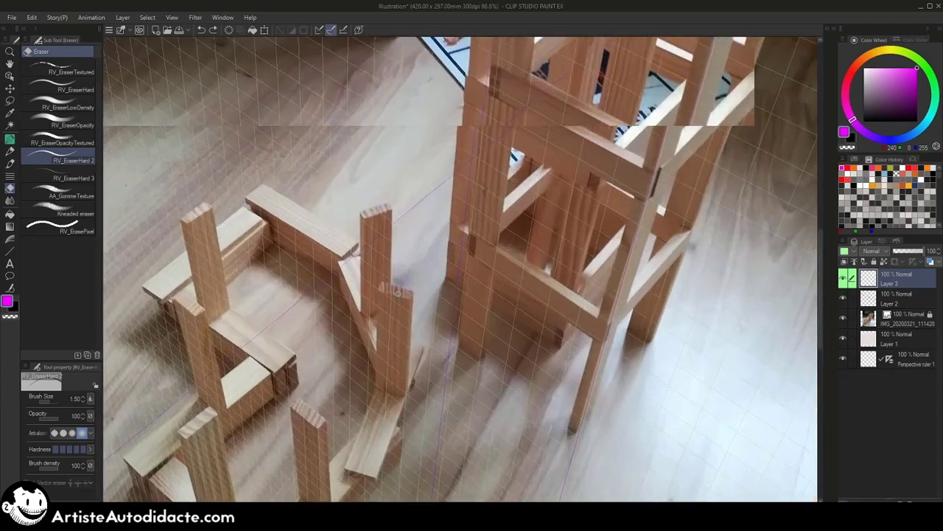
drag(451, 247, 575, 314)
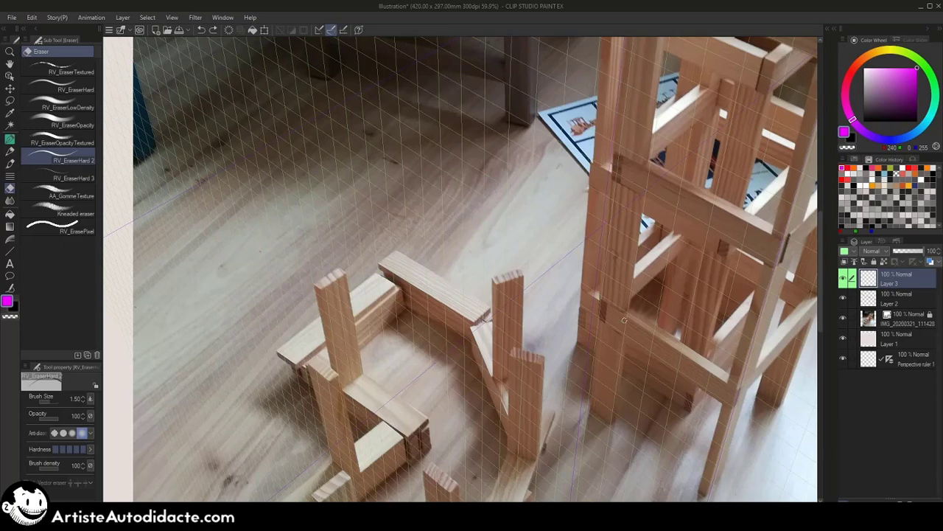
key(p)
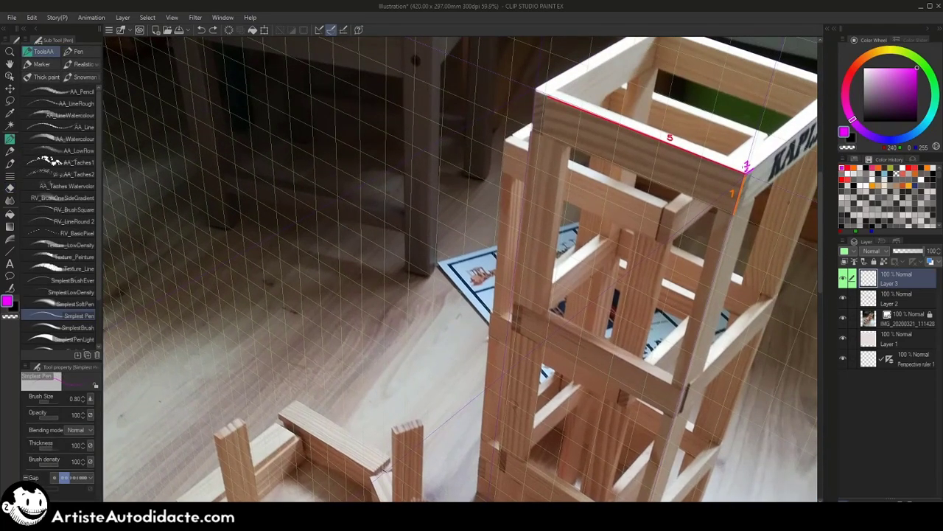
drag(623, 338, 675, 176)
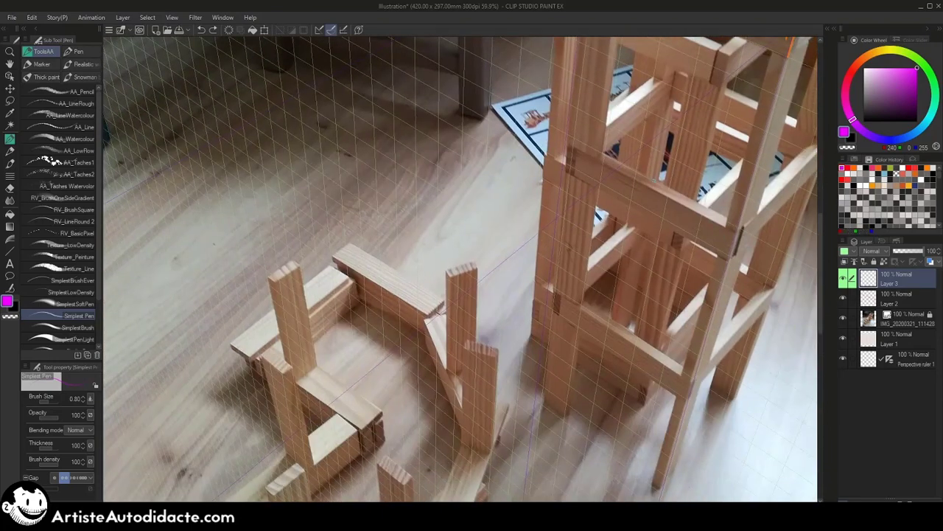
scroll(571, 326, up, 3)
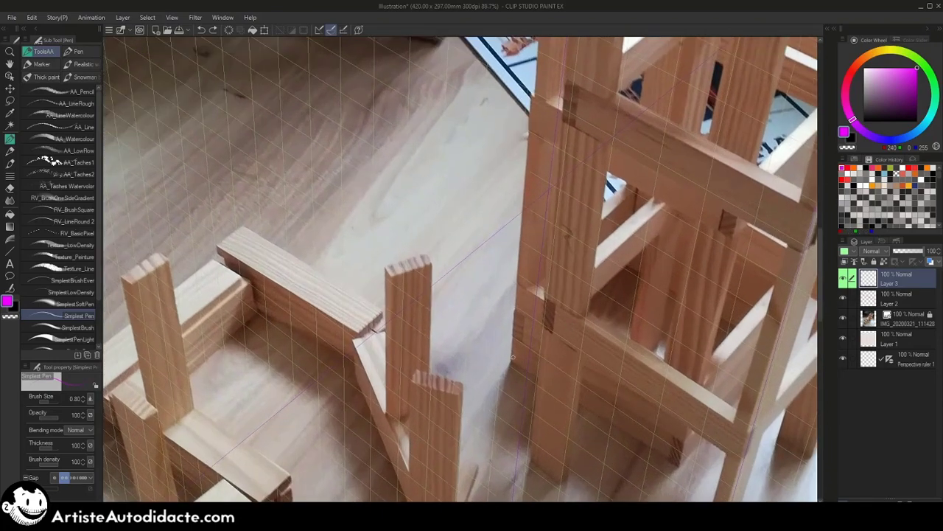
drag(525, 370, 236, 151)
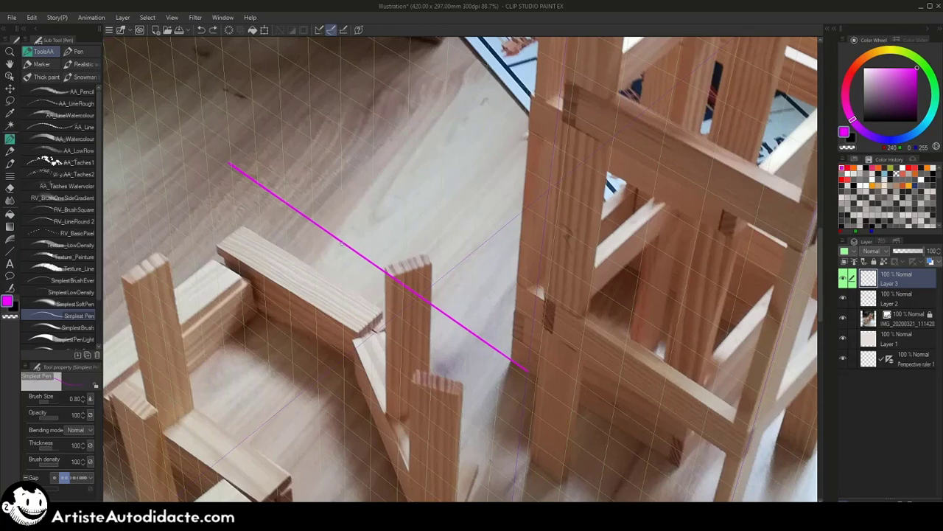
- Draw a plank's long narrow face above the far end of the floor line, adding its two short uprights and upper edge
mouse_move(341, 243)
mouse_down()
mouse_move(342, 216)
mouse_move(329, 204)
mouse_up()
key(ctrl+z)
click(341, 214)
drag(338, 211, 210, 123)
mouse_move(218, 154)
mouse_down()
mouse_move(204, 145)
mouse_move(204, 119)
mouse_up()
- Draw short receding edges from the near upper and lower corners of the magenta plank face
drag(342, 212, 377, 187)
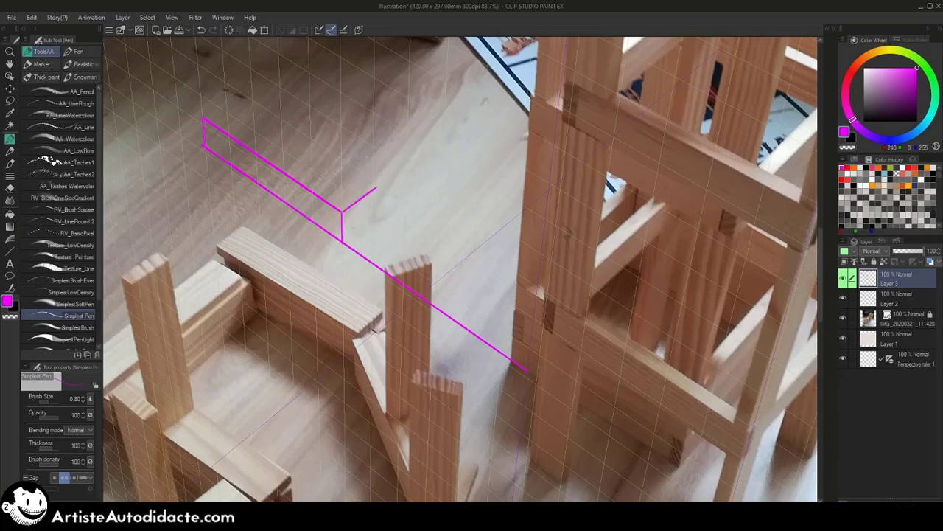
drag(342, 242, 395, 205)
key(ctrl+z)
drag(342, 243, 395, 205)
- Select the perspective ruler and move its grid origin onto the near upper corner of the magenta plank
drag(790, 104, 697, 212)
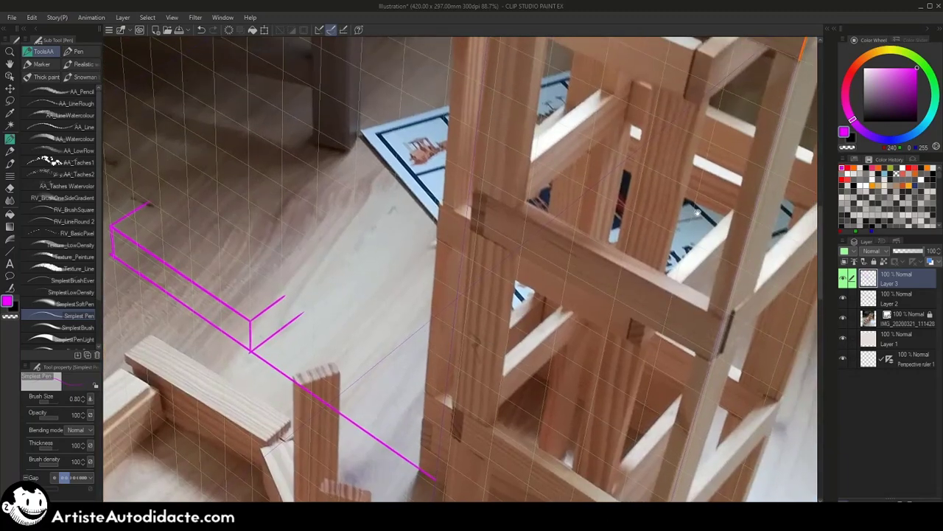
drag(745, 133, 739, 189)
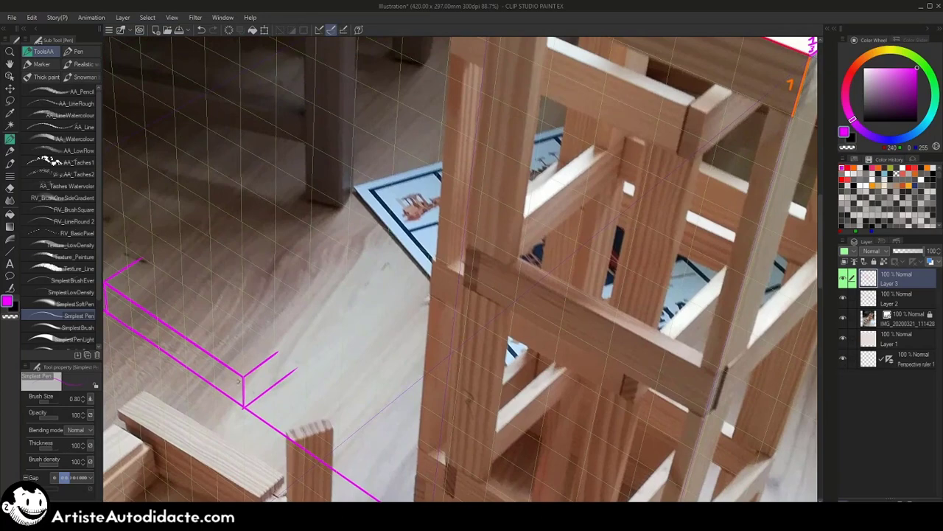
drag(330, 378, 443, 358)
click(900, 360)
scroll(457, 215, down, 2)
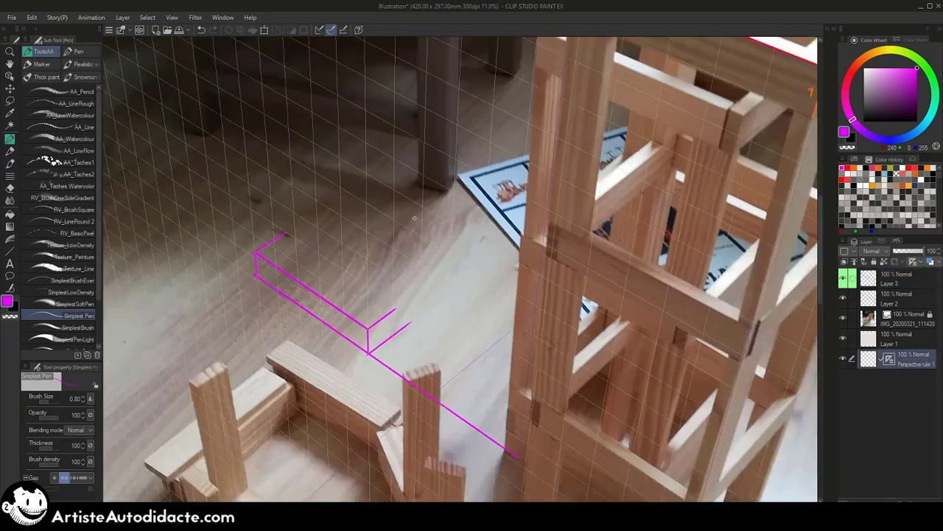
key(o)
click(248, 149)
scroll(475, 209, down, 2)
scroll(475, 211, down, 5)
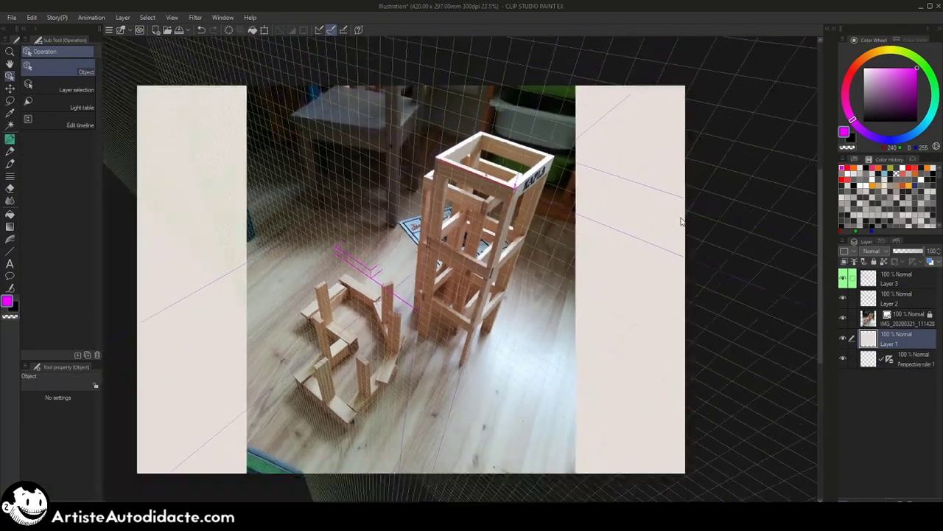
click(703, 212)
scroll(528, 207, up, 4)
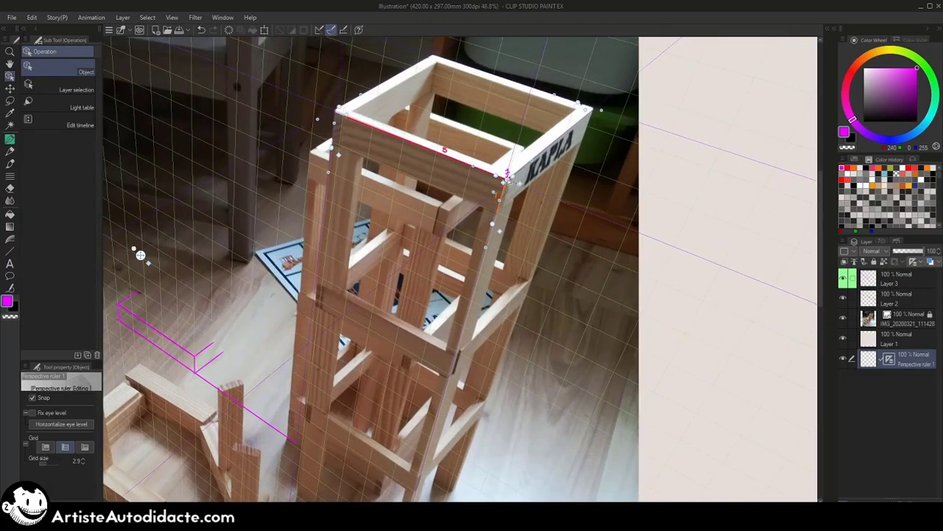
drag(507, 180, 194, 358)
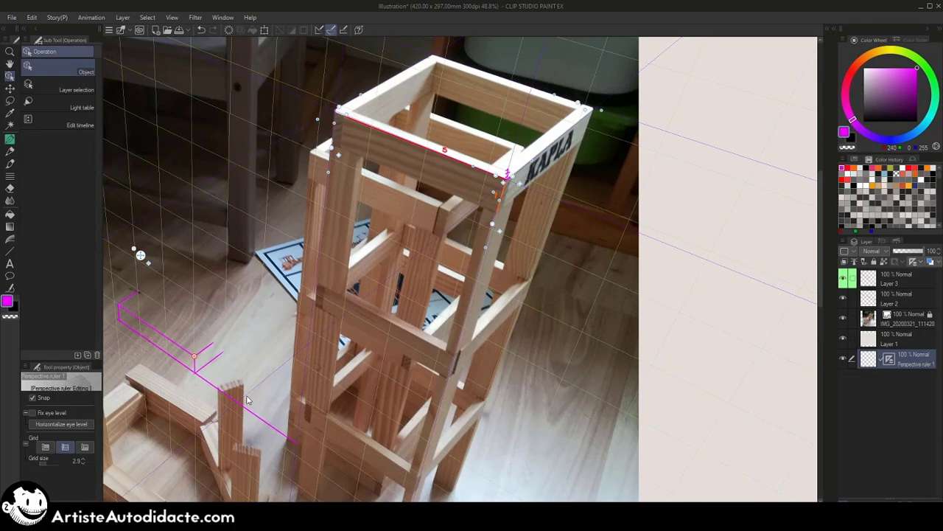
- Switch the ruler to its XZ-plane grid and lower the grid size step by step to fit the drawn plank
scroll(247, 400, up, 3)
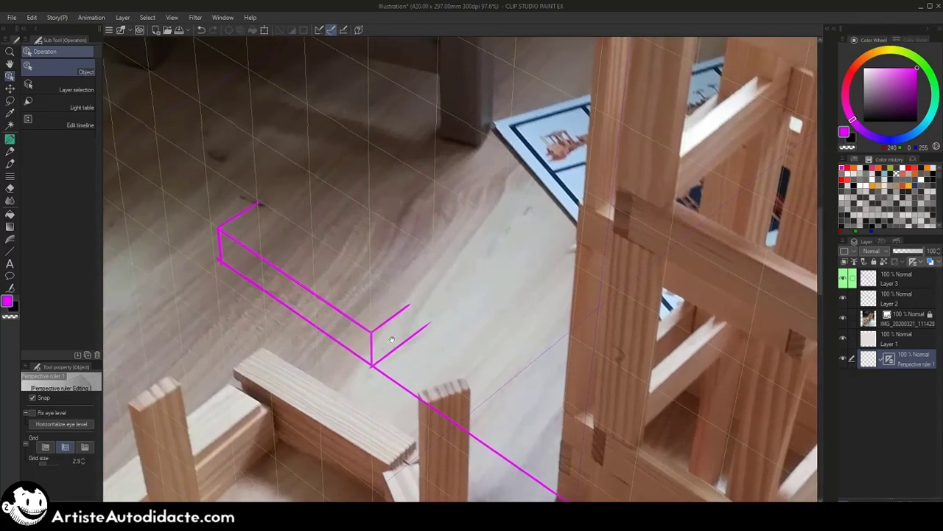
scroll(350, 352, up, 1)
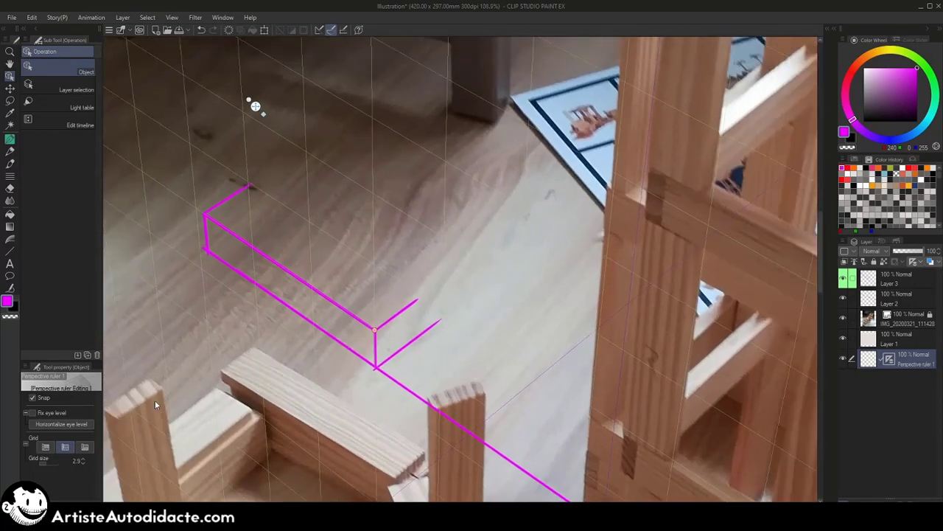
click(63, 447)
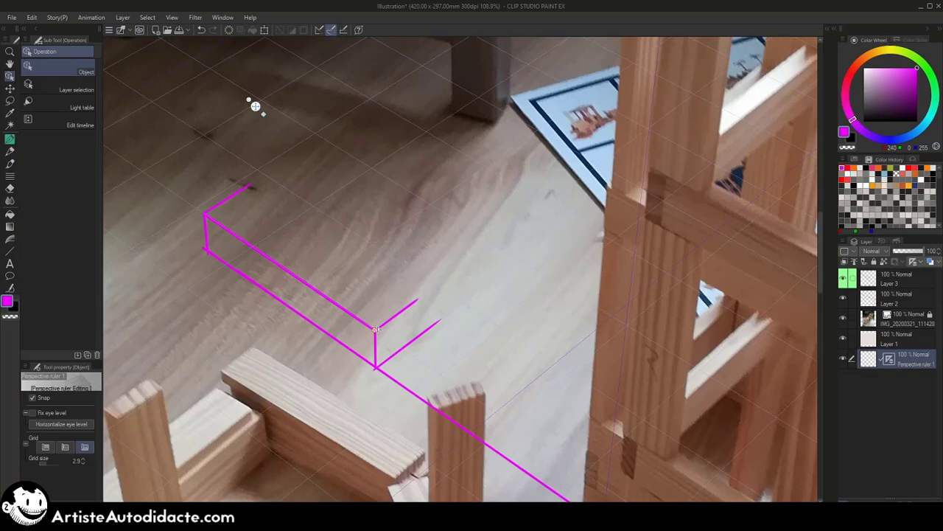
click(82, 463)
click(81, 463)
click(81, 463)
click(82, 463)
click(81, 463)
click(82, 462)
click(82, 463)
click(82, 463)
click(82, 463)
click(82, 463)
click(85, 461)
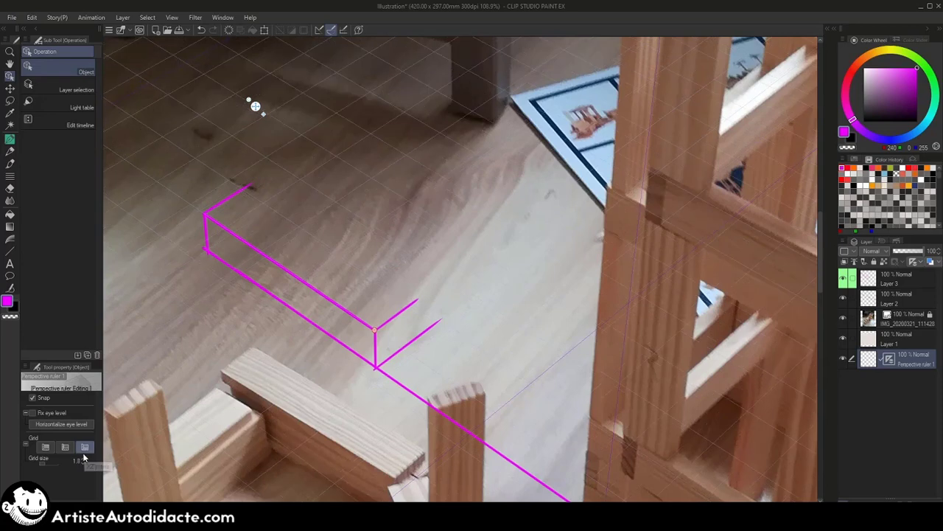
click(86, 461)
click(82, 463)
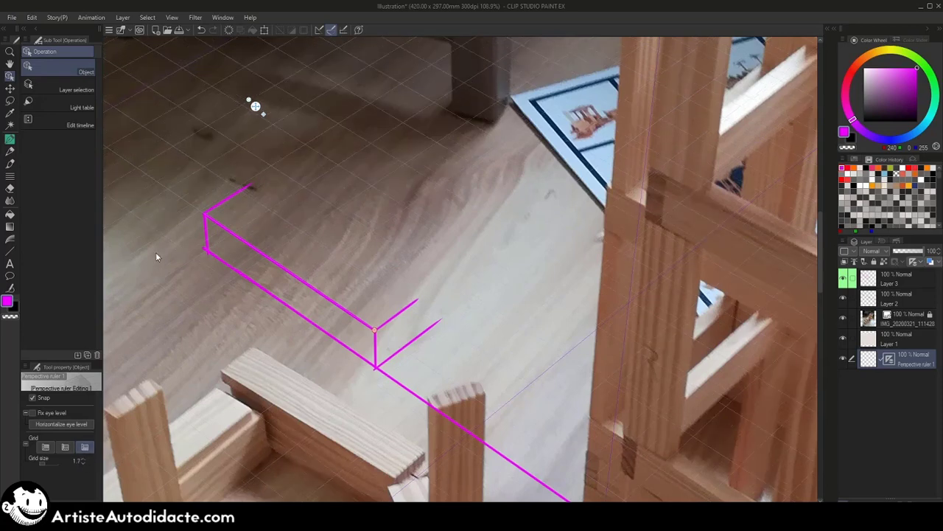
click(84, 462)
click(83, 461)
click(82, 459)
click(82, 460)
- On Layer 3, outline a square top behind the plank with the Simplest Pen, using brush size 0.50 for the rear edges
click(895, 278)
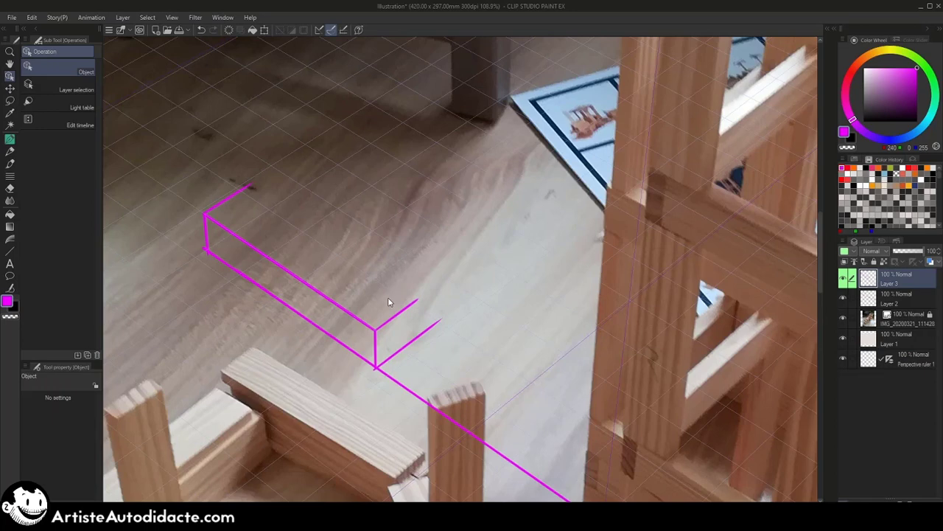
click(10, 138)
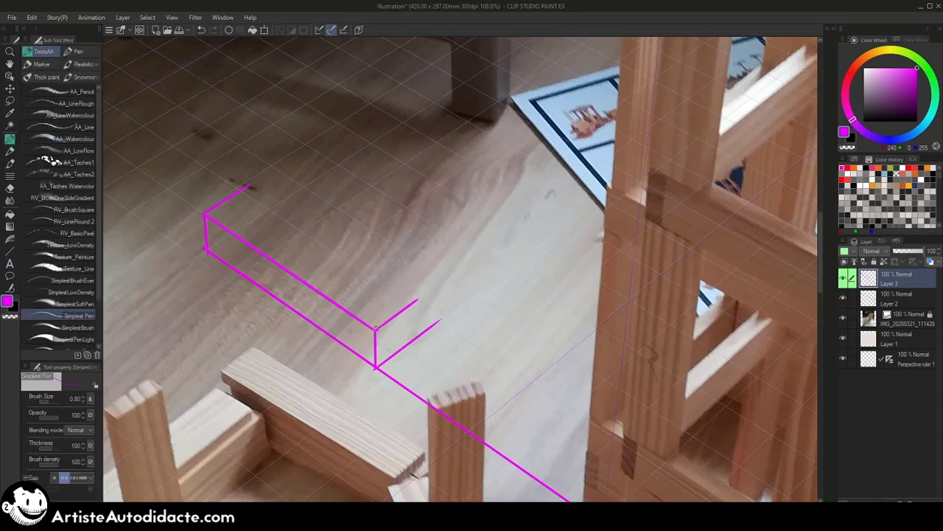
drag(378, 327, 506, 259)
mouse_move(487, 251)
mouse_down()
mouse_move(546, 204)
mouse_move(390, 106)
mouse_up()
key(ctrl+z)
key(bracketleft)
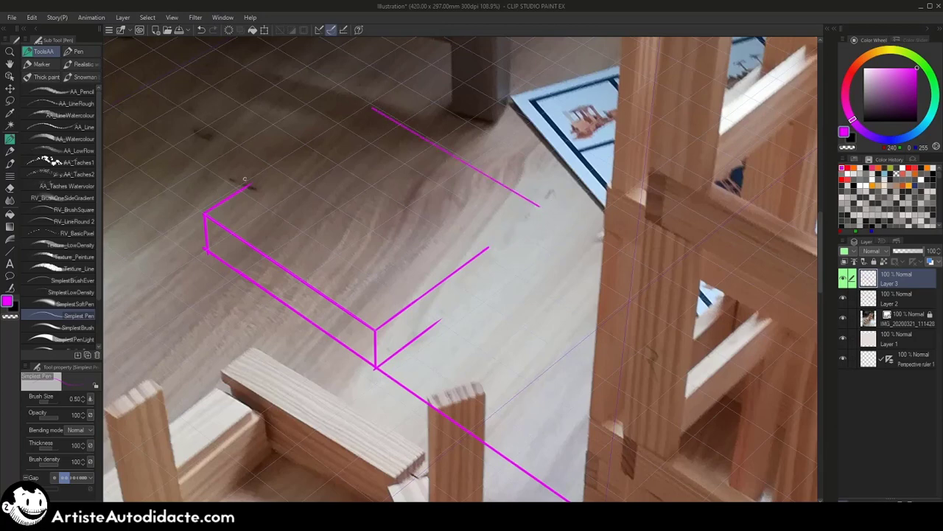
drag(270, 175, 374, 117)
drag(484, 253, 541, 209)
key(ctrl+z)
drag(487, 251, 541, 209)
- Draw the lower edge of the square's side face and close it with an upright at the far corner
drag(436, 323, 542, 244)
key(ctrl+z)
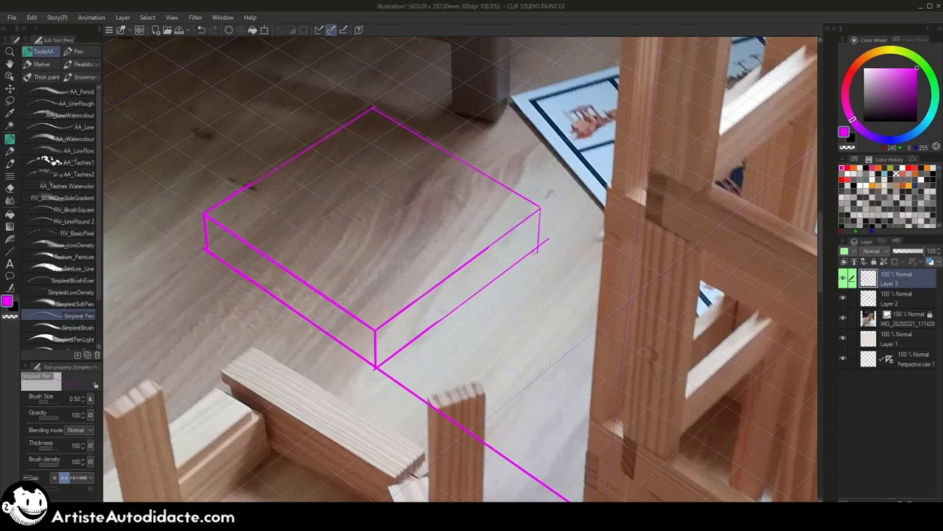
key(ctrl+z)
drag(541, 210, 541, 245)
- Draw lines parallel to the square's top edges to show the thickness of the planks around the frame
mouse_move(385, 325)
mouse_down()
mouse_move(368, 298)
mouse_move(387, 317)
mouse_move(246, 227)
mouse_up()
key(ctrl+z)
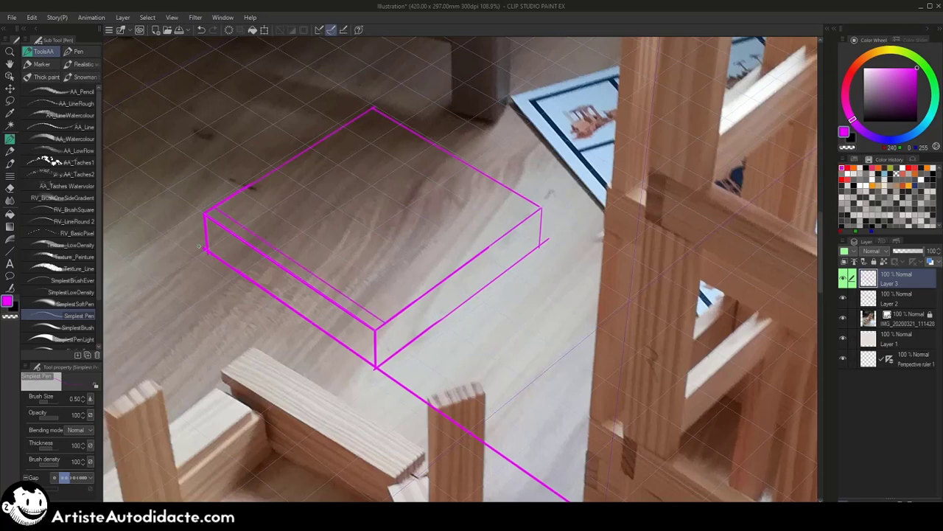
key(ctrl+z)
mouse_move(194, 208)
mouse_down()
mouse_move(336, 117)
mouse_move(355, 95)
mouse_up()
drag(370, 96, 545, 196)
mouse_move(374, 315)
mouse_down()
mouse_move(489, 232)
mouse_move(528, 214)
mouse_up()
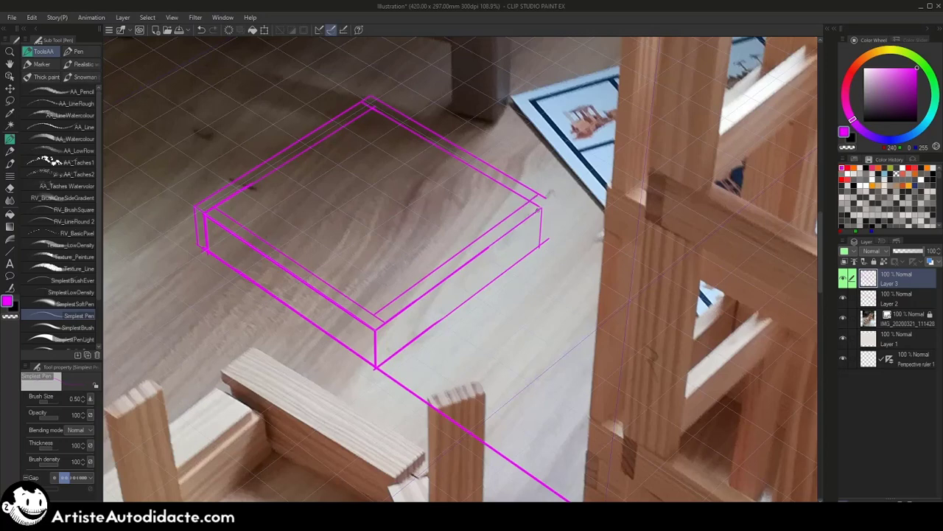
- Add the outer upright at the frame's far side corner and erase the inner one beside it
drag(549, 199, 549, 242)
key(e)
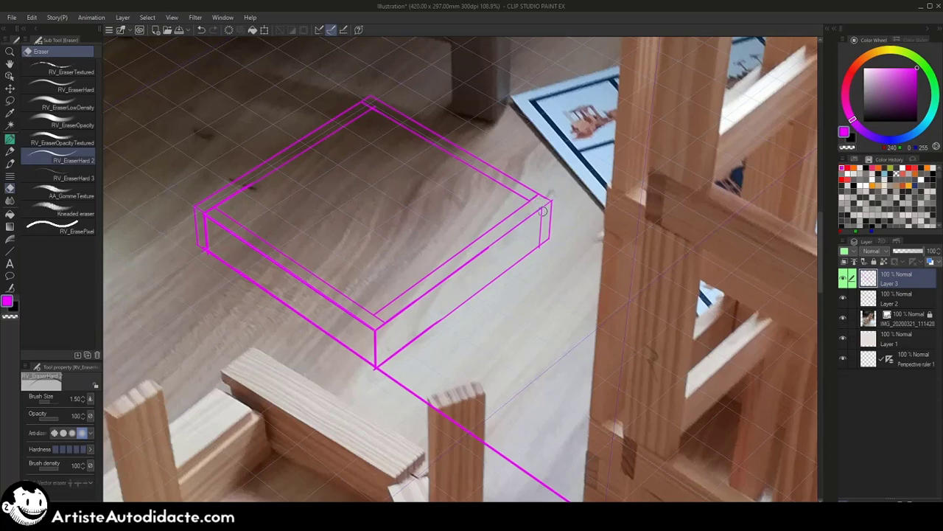
drag(541, 212, 541, 243)
- Sketch lower edge lines across the inside of the magenta frame with the Simplest Pen
key(p)
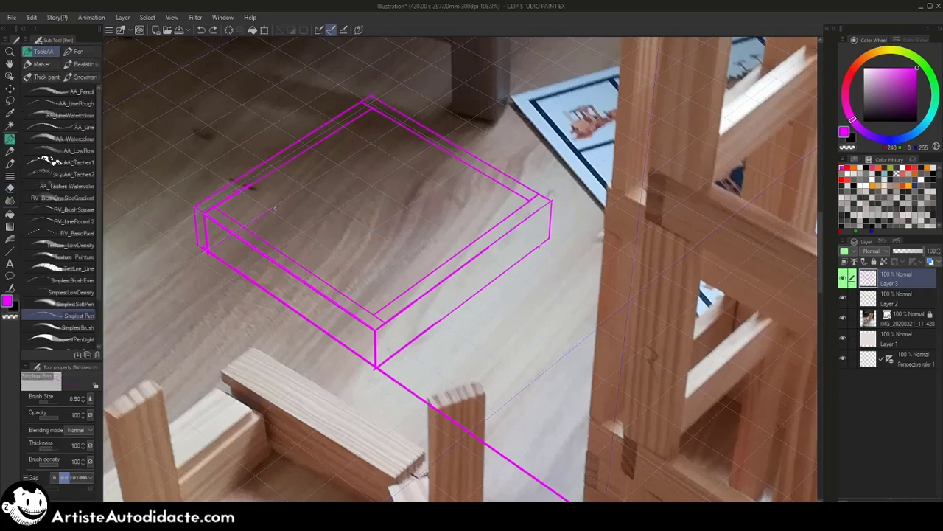
mouse_move(357, 155)
mouse_down()
mouse_move(379, 138)
mouse_move(372, 134)
mouse_move(390, 156)
mouse_move(494, 218)
mouse_up()
key(ctrl+z)
drag(374, 143, 499, 216)
scroll(541, 173, down, 6)
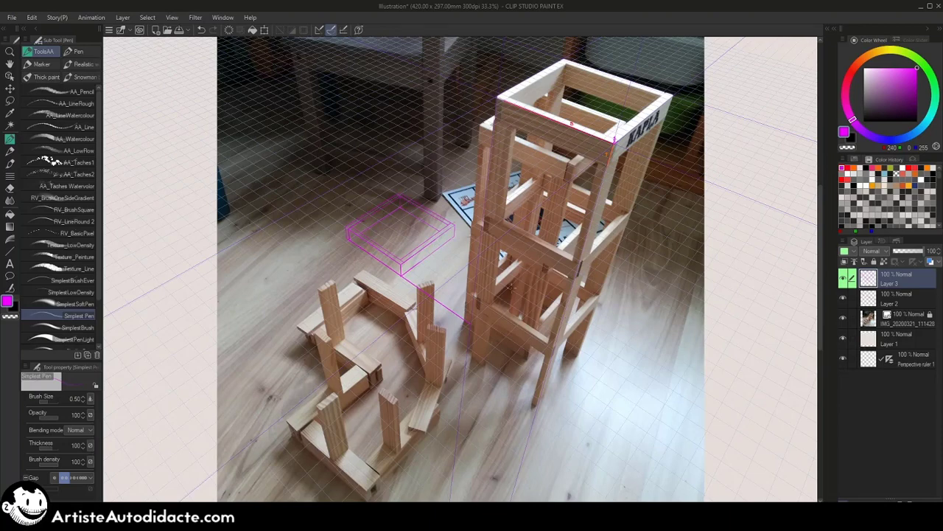
- Show only Layer 1 and add a new layer above it for drawing in black
alt+click(843, 337)
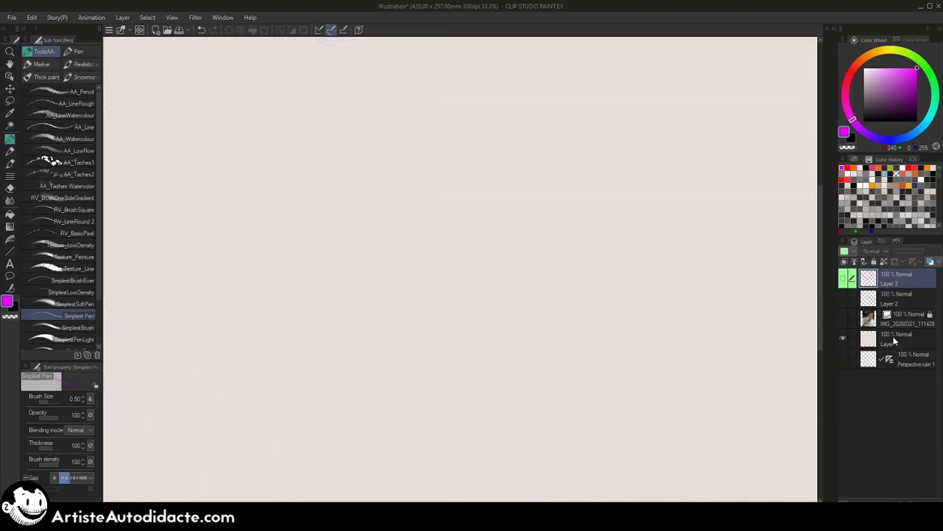
click(894, 336)
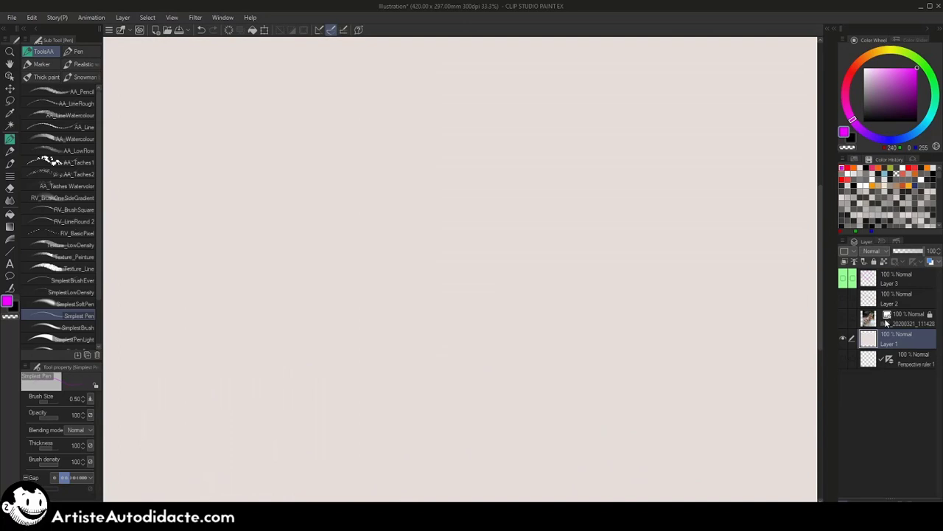
click(845, 262)
key(x)
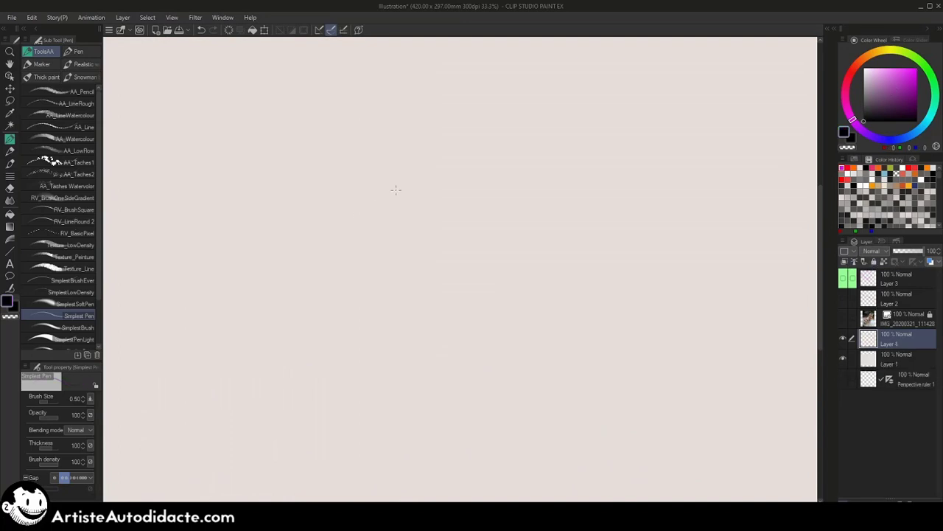
- Sketch a cube's near vertical edge with upper and lower edges receding from it to both sides
drag(417, 195, 423, 275)
key(ctrl+z)
mouse_move(417, 192)
mouse_down()
mouse_move(417, 288)
mouse_move(440, 279)
mouse_up()
drag(444, 278, 556, 228)
key(ctrl+z)
key(ctrl+z)
drag(417, 188, 549, 155)
key(ctrl+z)
drag(418, 189, 247, 135)
key(ctrl+z)
drag(417, 289, 287, 234)
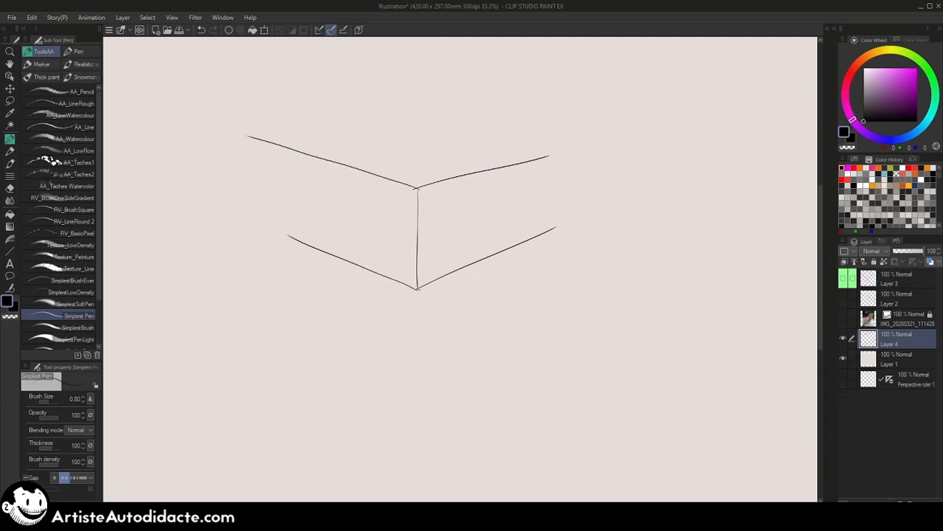
key(ctrl+z)
- Close the cube's two visible sides with outer uprights and draw the crossing rear edges of its top
mouse_move(358, 165)
mouse_down()
mouse_move(358, 253)
mouse_move(346, 264)
mouse_up()
drag(493, 165, 491, 268)
key(ctrl+z)
drag(494, 166, 490, 255)
drag(348, 166, 468, 141)
drag(494, 169, 385, 151)
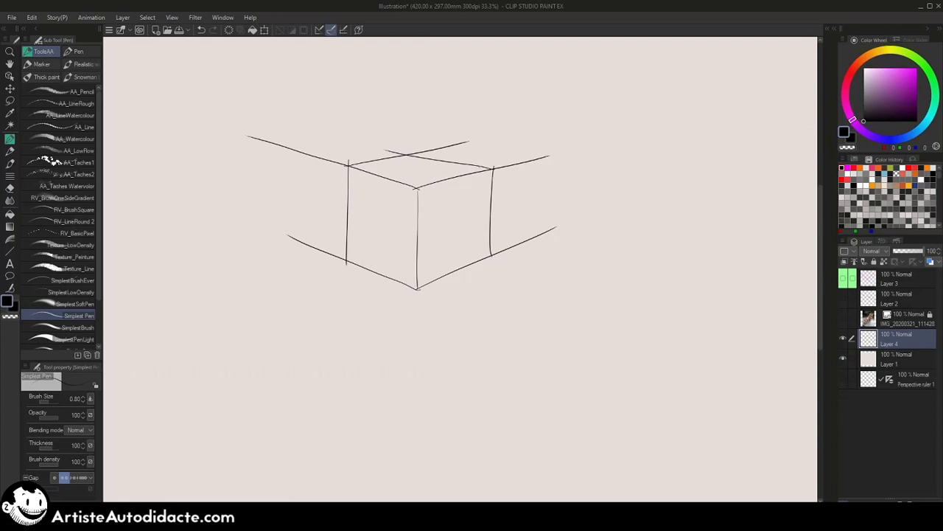
mouse_move(554, 150)
mouse_down()
mouse_move(547, 235)
mouse_move(568, 226)
mouse_move(544, 292)
mouse_up()
key(ctrl+z)
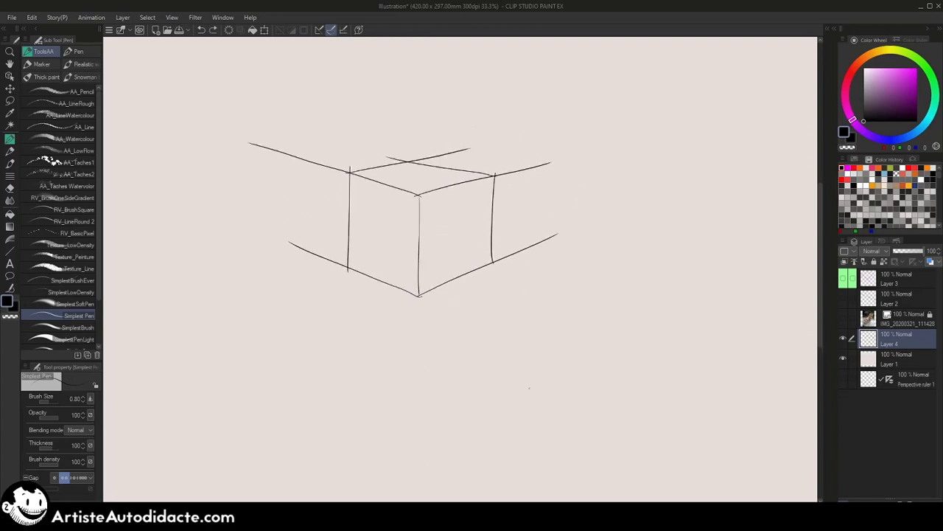
- Below the cube, draw a horizontal line with four uprights hanging from it to start a row of squares
mouse_move(544, 400)
mouse_down()
mouse_move(545, 345)
mouse_move(523, 387)
mouse_up()
key(ctrl+z)
mouse_move(522, 344)
mouse_down()
mouse_move(522, 404)
mouse_move(518, 396)
mouse_move(670, 333)
mouse_move(671, 393)
mouse_up()
key(ctrl+z)
mouse_move(521, 398)
mouse_down()
mouse_move(770, 394)
mouse_move(538, 395)
mouse_move(760, 391)
mouse_up()
key(ctrl+z)
key(ctrl+z)
key(ctrl+z)
key(ctrl+z)
key(ctrl+z)
drag(574, 335, 574, 391)
drag(622, 333, 623, 398)
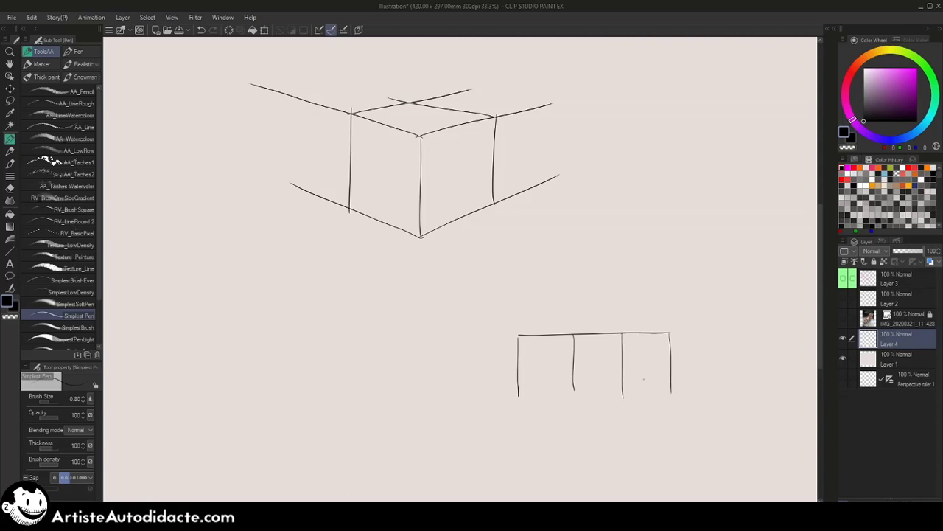
- Extend the row to five squares by adding the base line, two more uprights and the rest of the upper line
drag(513, 394, 786, 391)
drag(724, 333, 728, 392)
mouse_move(663, 331)
mouse_down()
mouse_move(785, 327)
mouse_move(781, 393)
mouse_up()
drag(516, 304, 517, 345)
key(ctrl+z)
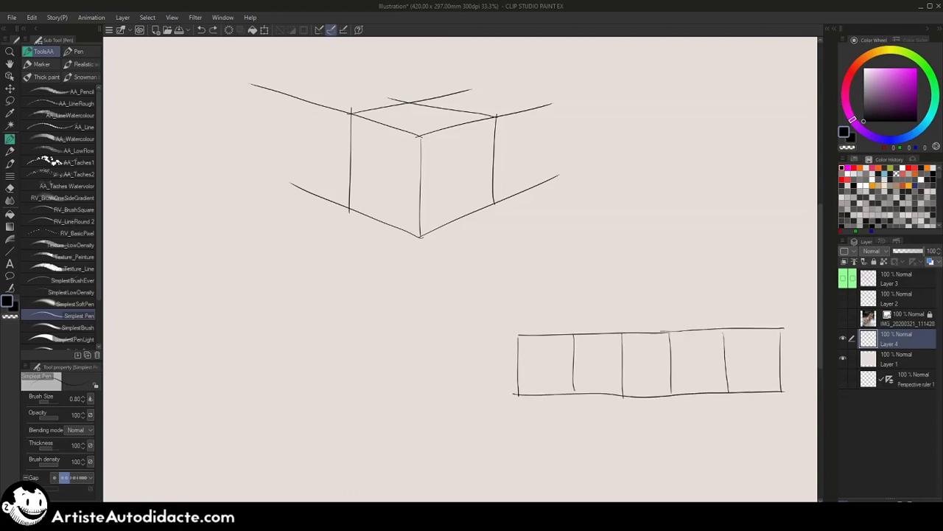
- Circle the second square, scribble in the first, and mark the next squares with short vertical strokes
mouse_move(602, 335)
mouse_down()
mouse_move(600, 396)
mouse_move(616, 400)
mouse_move(585, 386)
mouse_move(600, 338)
mouse_move(623, 357)
mouse_move(575, 389)
mouse_move(593, 337)
mouse_up()
key(ctrl+z)
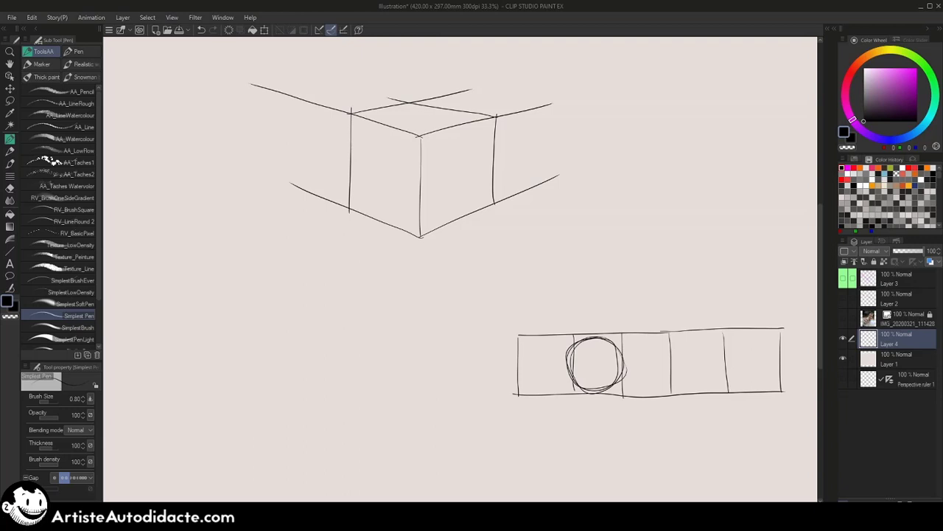
mouse_move(526, 339)
mouse_down()
mouse_move(526, 382)
mouse_move(555, 381)
mouse_up()
drag(597, 346, 598, 386)
drag(647, 340, 648, 378)
drag(693, 340, 692, 390)
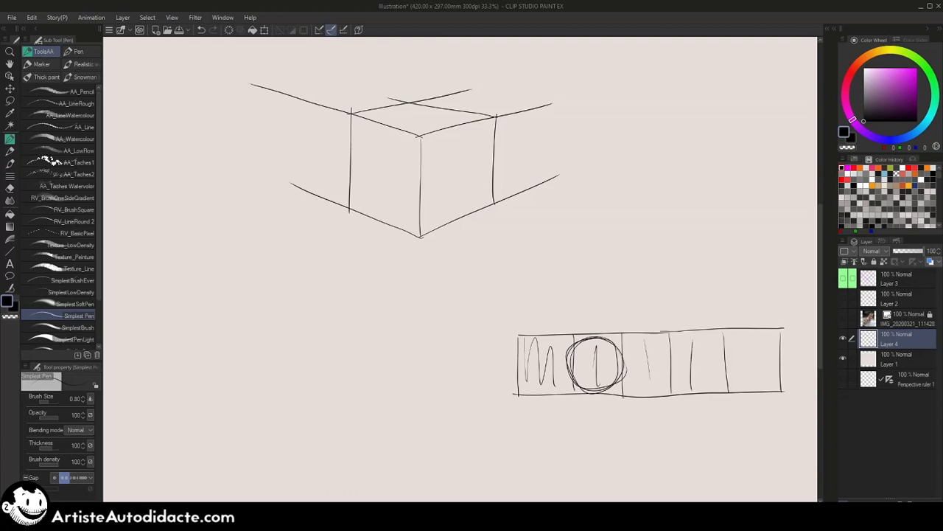
- Extend the row by half a square, circle the fifth square, and draw a horizontal line through the first
mouse_move(762, 330)
mouse_down()
mouse_move(774, 385)
mouse_move(737, 386)
mouse_move(781, 351)
mouse_move(804, 372)
mouse_move(807, 391)
mouse_move(808, 328)
mouse_up()
drag(808, 331, 808, 387)
drag(570, 369, 524, 365)
key(ctrl+z)
key(ctrl+z)
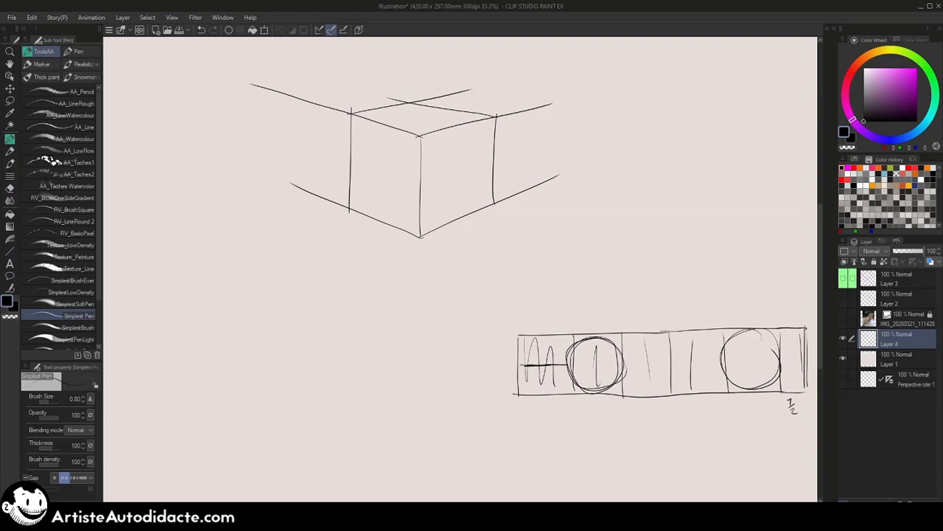
- Draw horizontal lines through the squares between the two circles and through the final half square
drag(624, 364, 704, 364)
key(ctrl+z)
mouse_move(626, 366)
mouse_down()
mouse_move(721, 365)
mouse_move(620, 368)
mouse_up()
drag(782, 362, 810, 362)
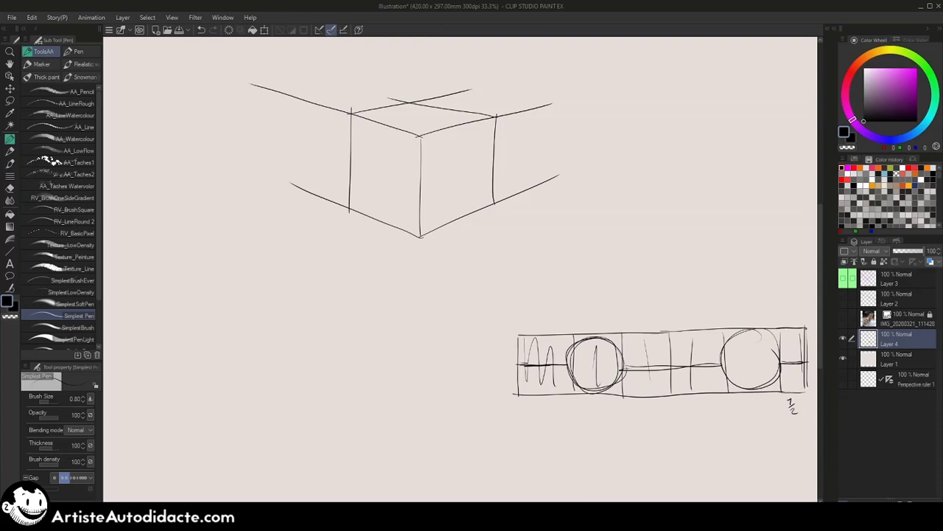
- Draw an empty rectangular row of the same length directly above the row of squares
mouse_move(517, 337)
mouse_down()
mouse_move(517, 267)
mouse_move(730, 281)
mouse_up()
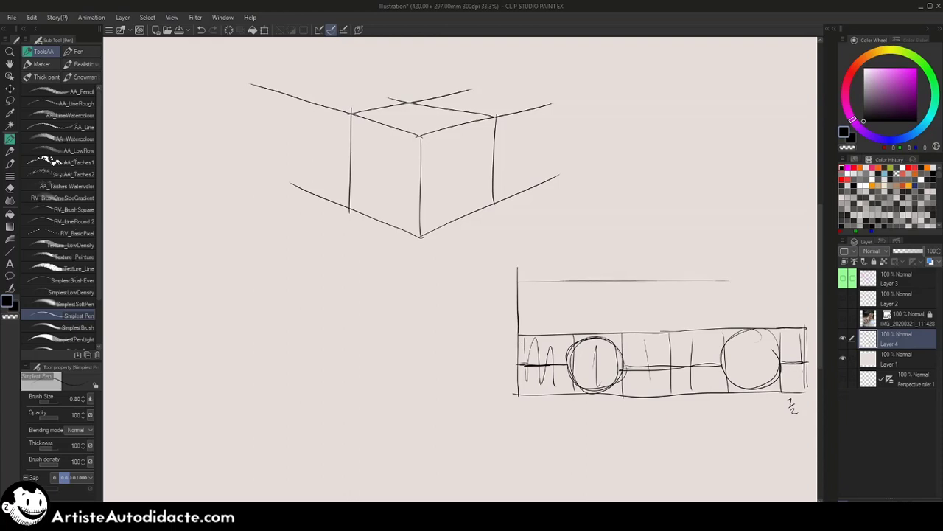
mouse_move(521, 278)
mouse_down()
mouse_move(811, 271)
mouse_move(808, 334)
mouse_up()
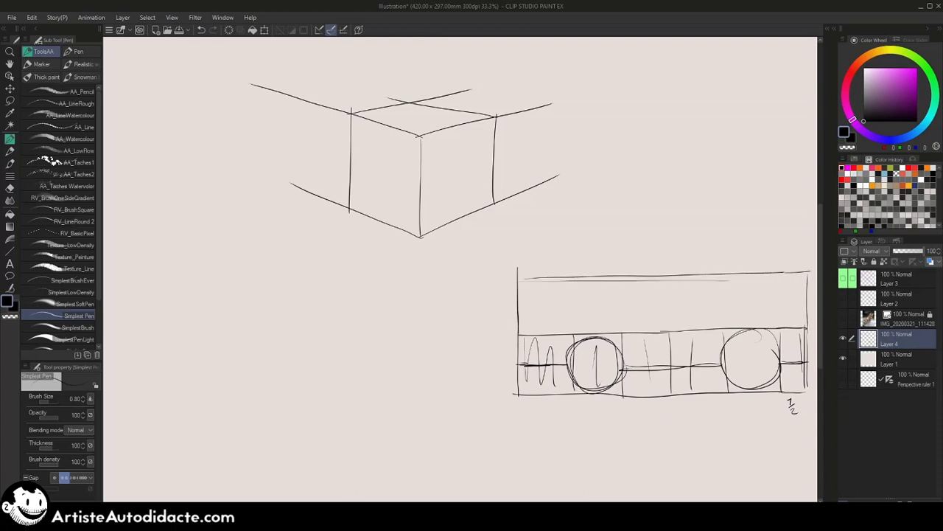
- Draw a vertical line and a slanted line at each end of the upper rectangle to shape the vehicle's windshield and rear
drag(806, 298, 806, 339)
drag(517, 332, 519, 368)
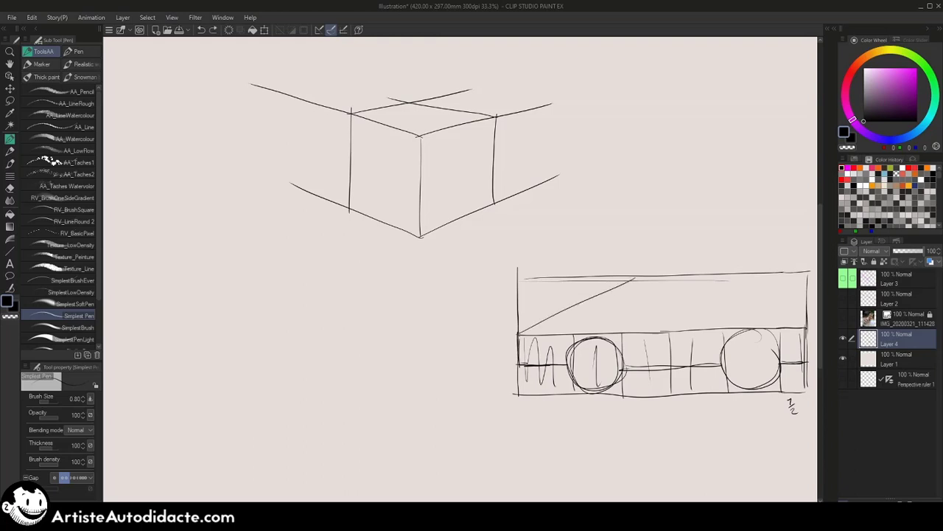
mouse_move(517, 338)
mouse_down()
mouse_move(621, 281)
mouse_move(562, 314)
mouse_up()
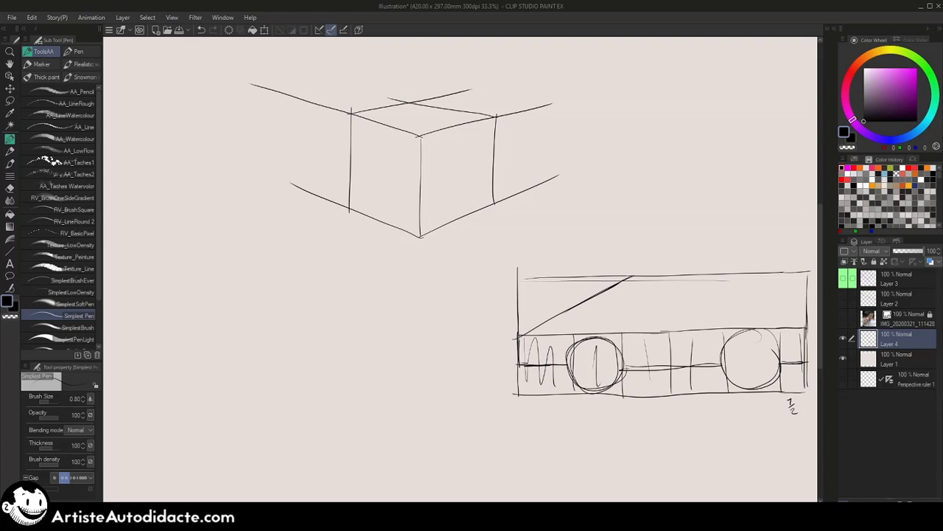
drag(623, 275, 622, 339)
mouse_move(781, 277)
mouse_down()
mouse_move(782, 326)
mouse_move(784, 275)
mouse_move(807, 332)
mouse_up()
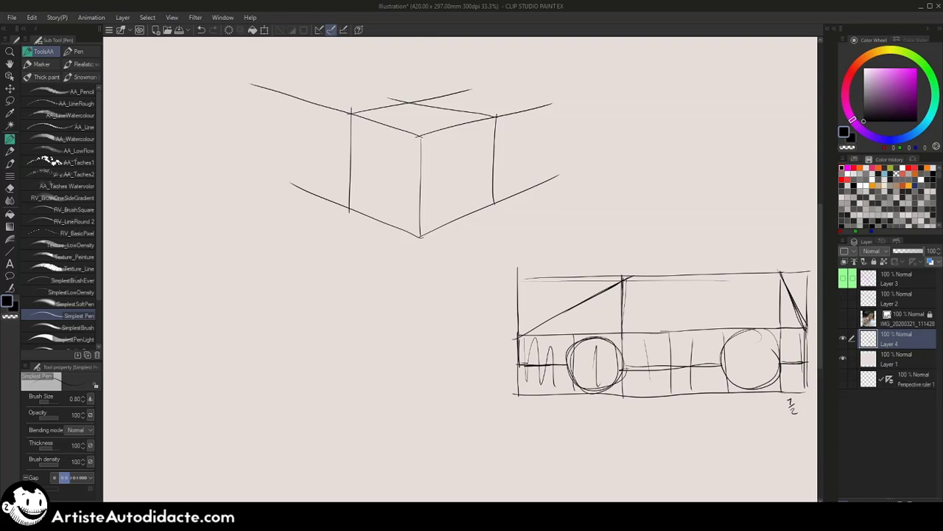
- Bracket the lengths beneath the vehicle sketch and label them 1, 1, 2 and 1 in grid squares
drag(533, 407, 700, 415)
key(ctrl+z)
key(ctrl+z)
key(ctrl+z)
key(ctrl+z)
key(ctrl+z)
drag(530, 402, 773, 402)
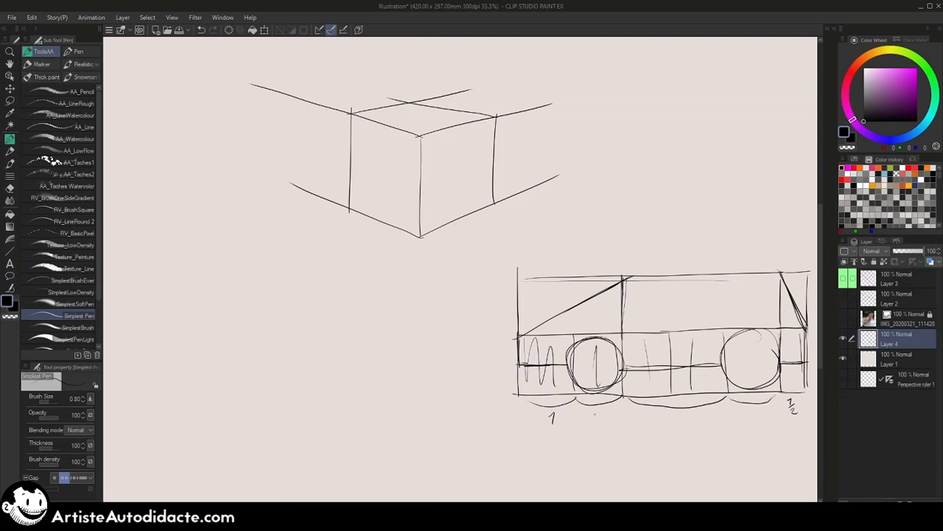
drag(596, 412, 599, 422)
drag(680, 415, 691, 422)
- Bracket the heights of the lower and upper rows beside the vehicle's front and label each one 1
drag(516, 338, 516, 393)
drag(517, 278, 514, 336)
drag(487, 367, 491, 374)
- Create a 2-point perspective ruler on a new layer over the rough box sketch
mouse_move(624, 177)
mouse_down()
mouse_move(632, 263)
mouse_move(639, 238)
mouse_move(647, 249)
mouse_up()
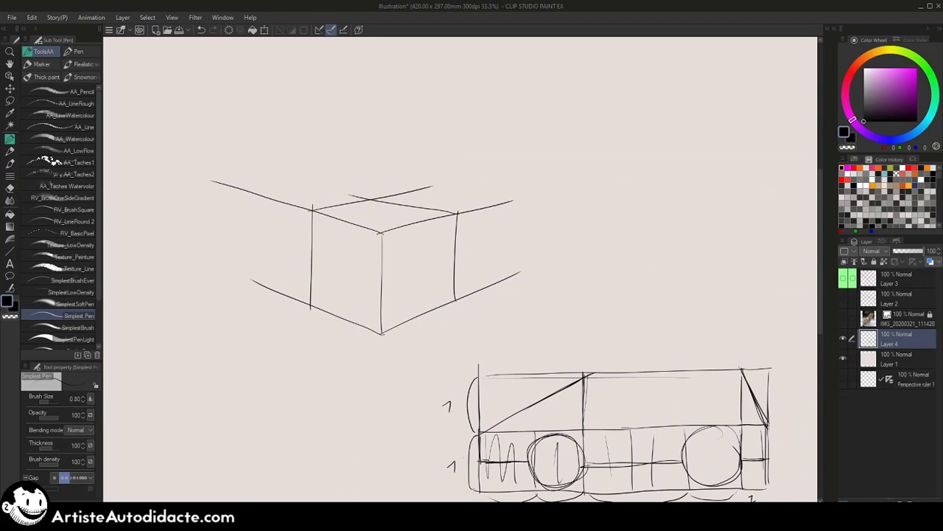
click(145, 17)
mouse_move(123, 17)
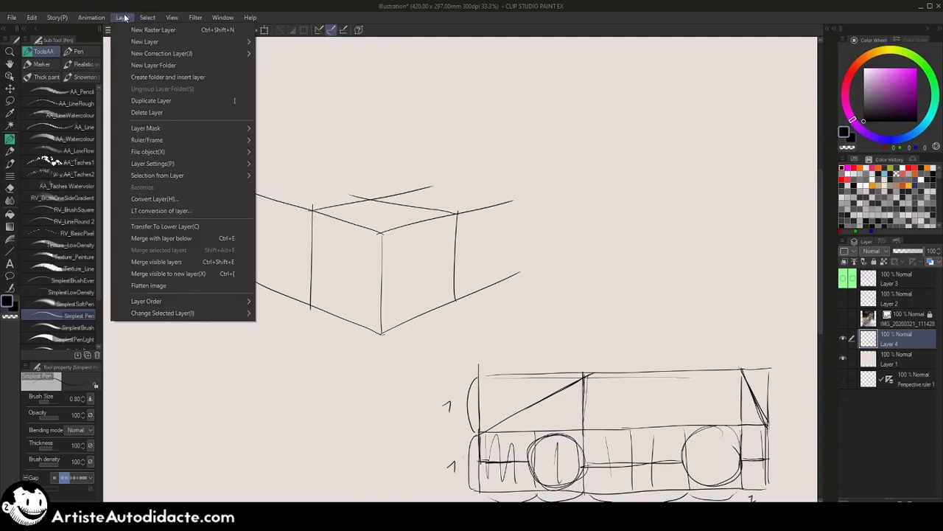
mouse_move(175, 140)
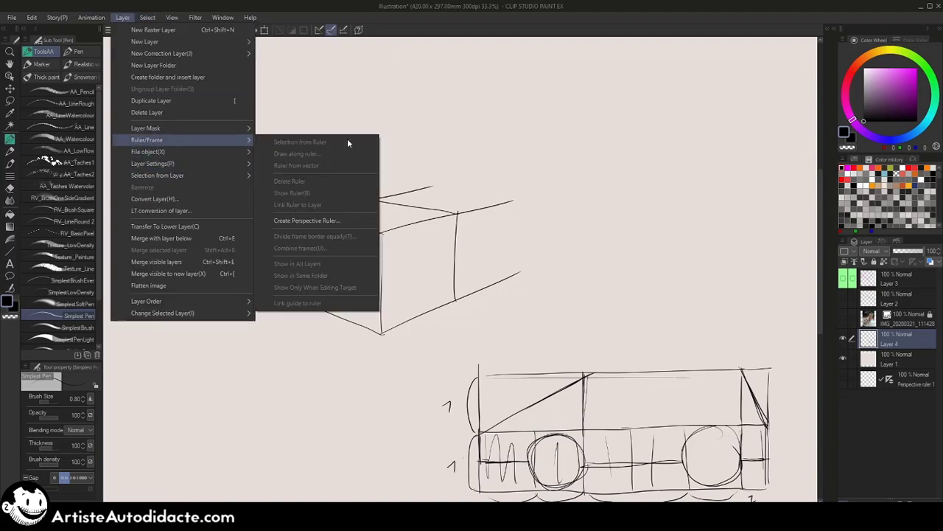
click(335, 216)
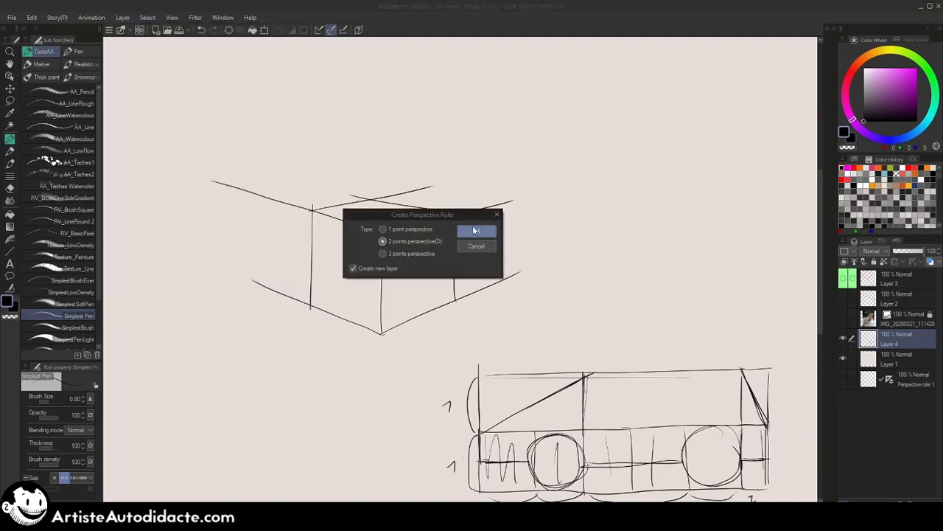
click(476, 231)
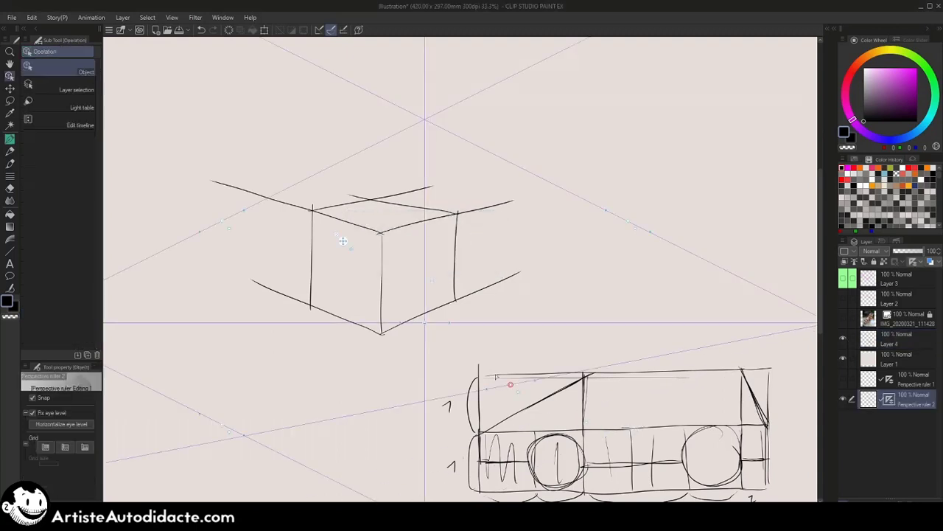
- Unlock the ruler's eye level and align the right vanishing point's guide lines with the box's bottom and top right edges
drag(382, 328, 455, 302)
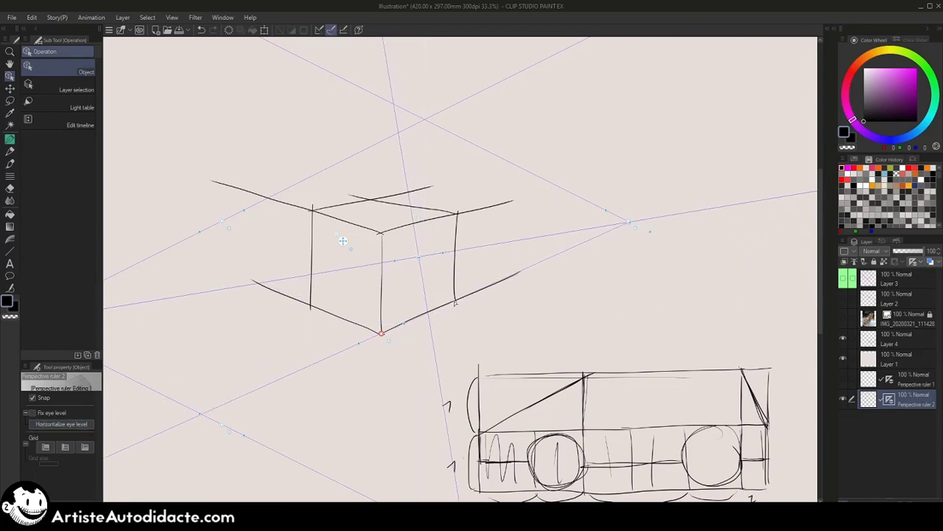
scroll(554, 198, down, 2)
drag(600, 220, 451, 219)
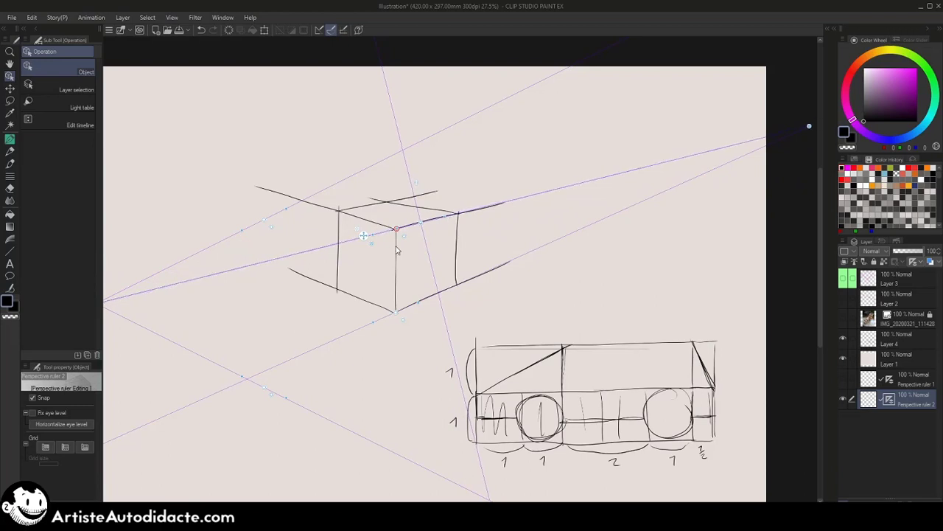
- Align the left vanishing point's guide lines with the box's top and bottom left edges
drag(263, 222, 387, 227)
scroll(376, 233, up, 3)
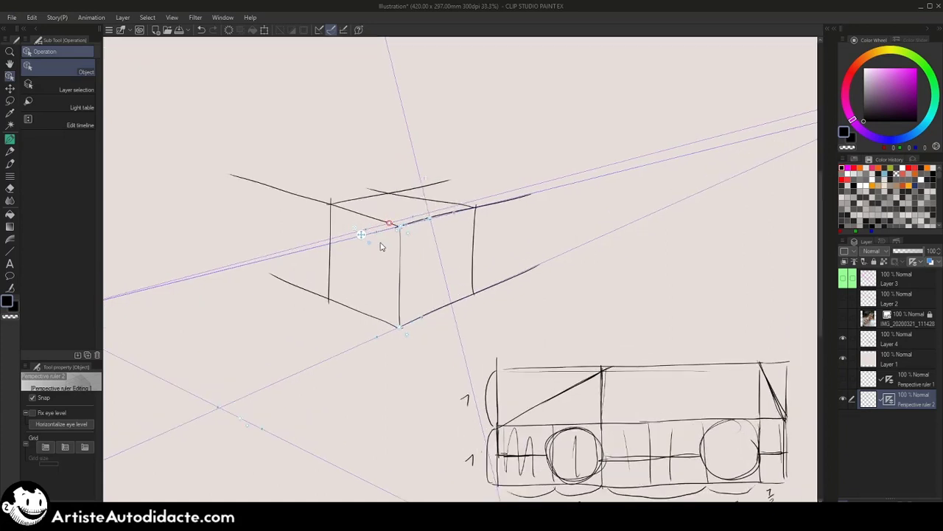
drag(370, 227, 350, 208)
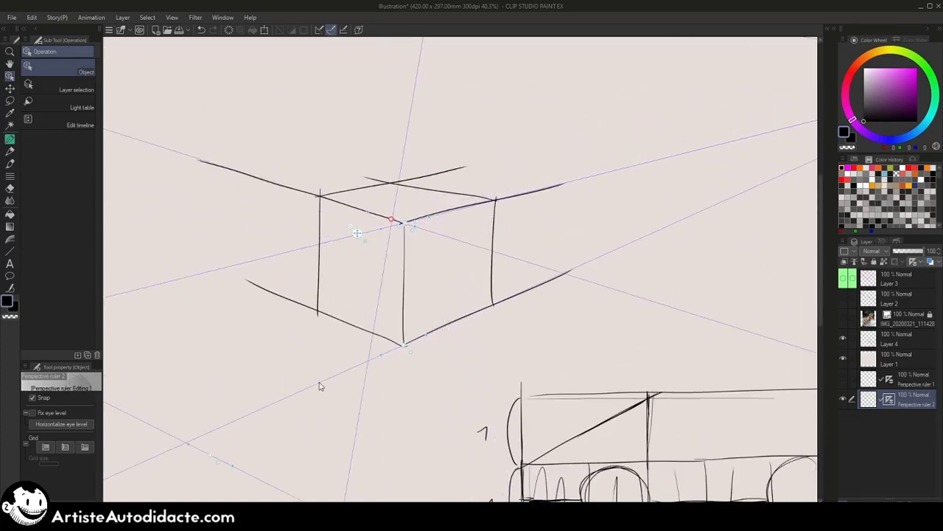
drag(213, 458, 340, 322)
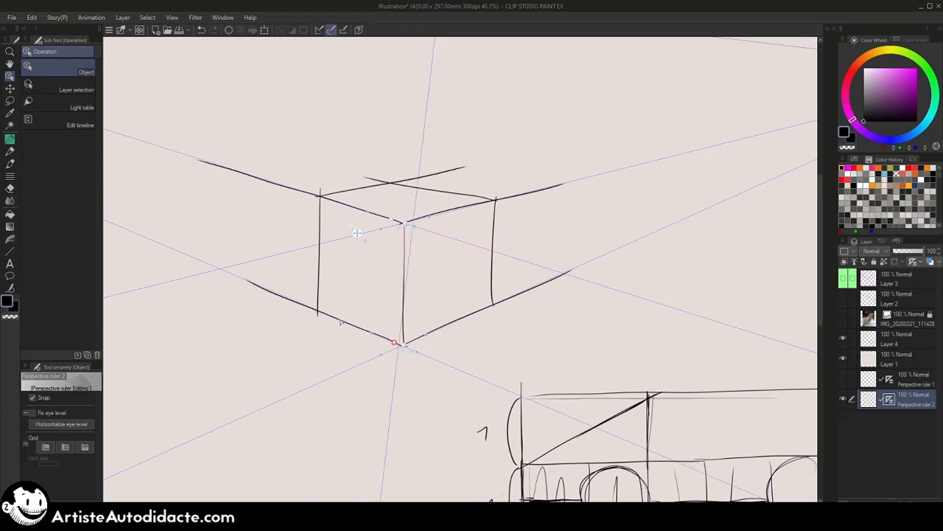
- Move the right vanishing point farther out and the left one slightly down so the horizon is nearly level
scroll(350, 263, down, 5)
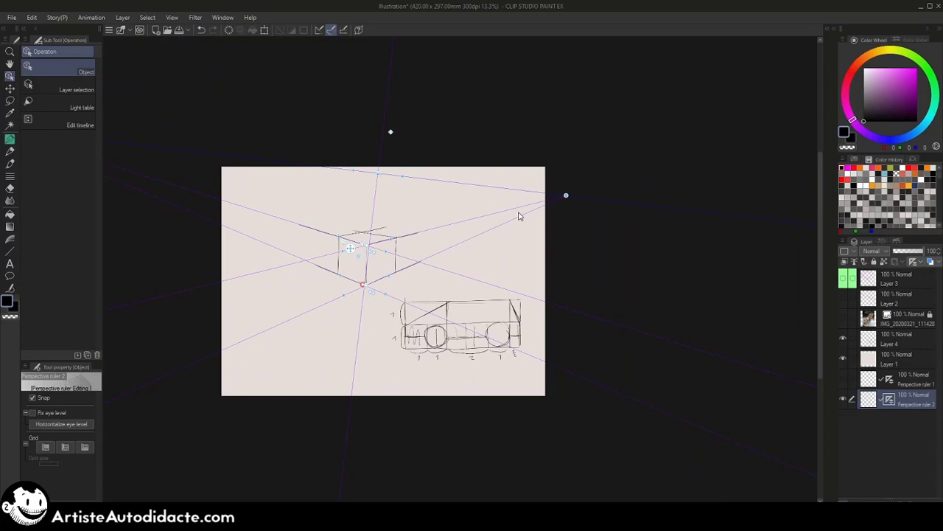
scroll(393, 262, up, 3)
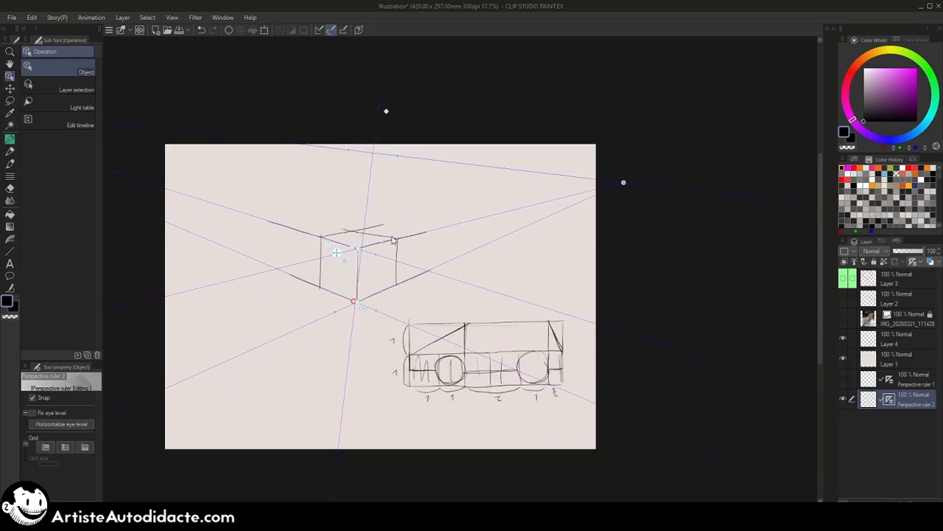
scroll(393, 262, down, 1)
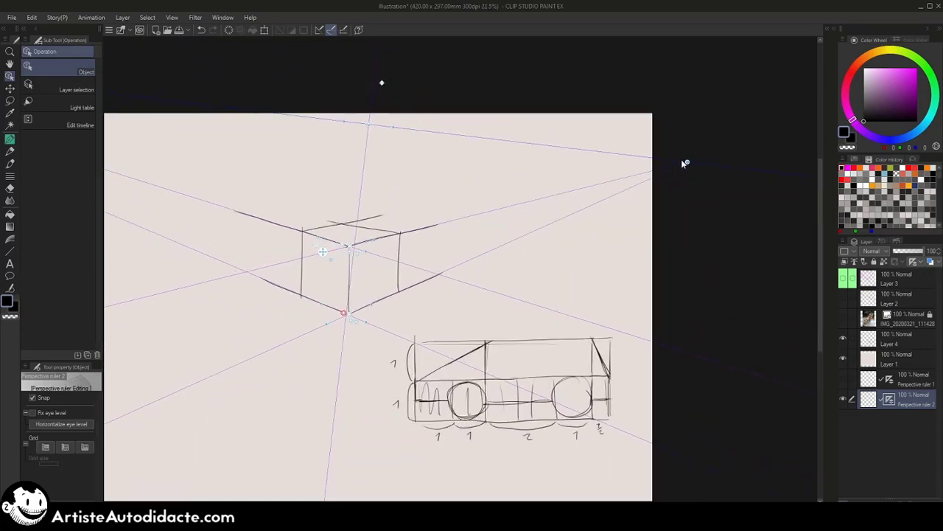
drag(689, 163, 779, 99)
scroll(568, 205, down, 3)
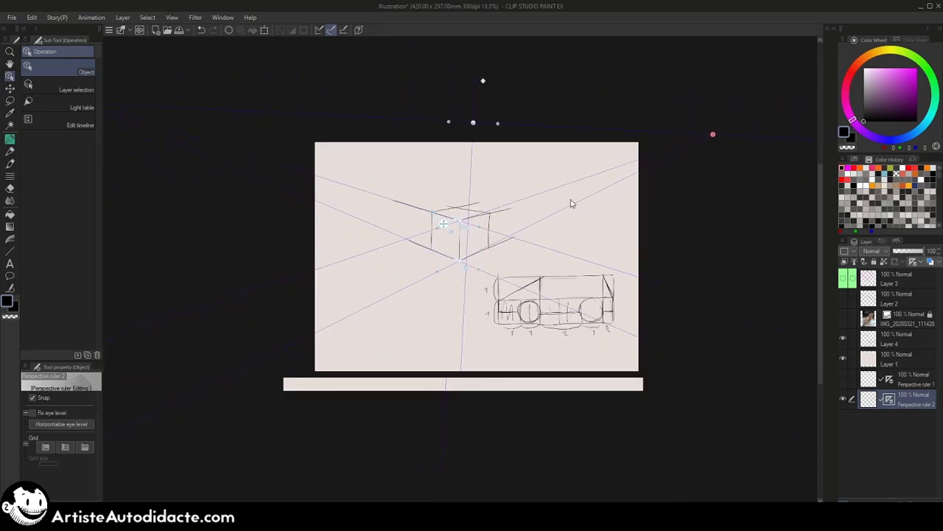
scroll(277, 172, down, 2)
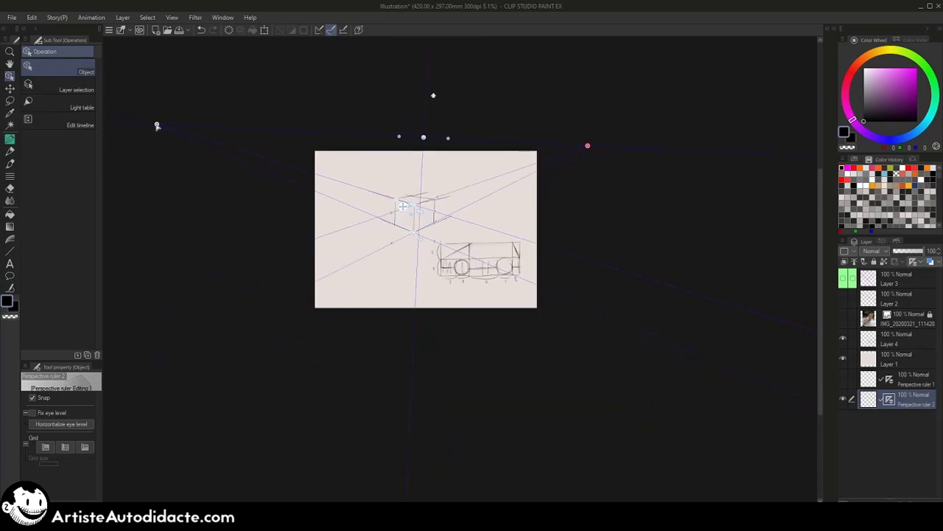
drag(156, 124, 154, 141)
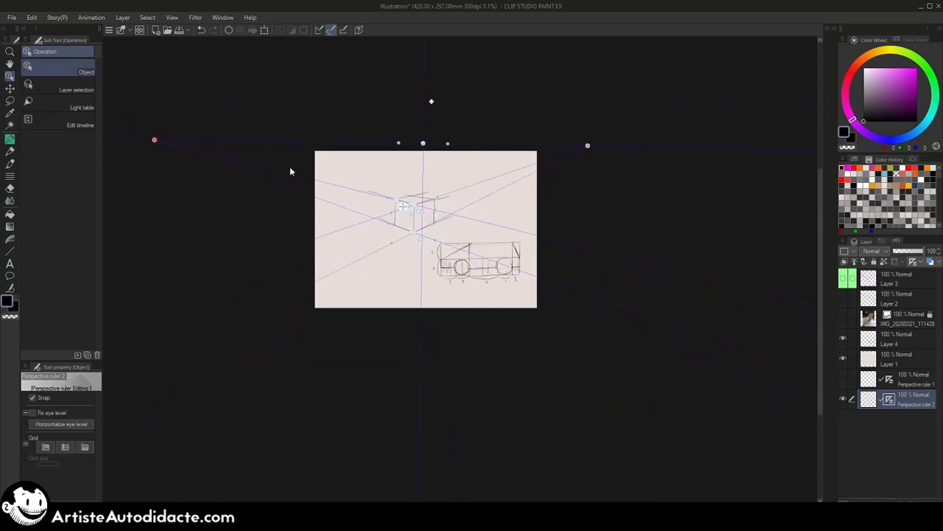
scroll(384, 185, up, 3)
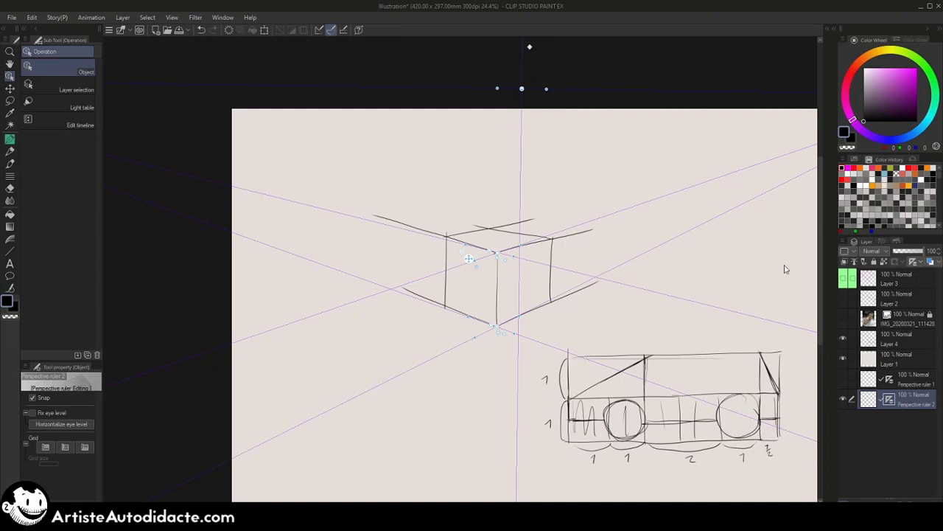
- Lower Layer 4's opacity to 37% and add a new raster layer above it
click(900, 338)
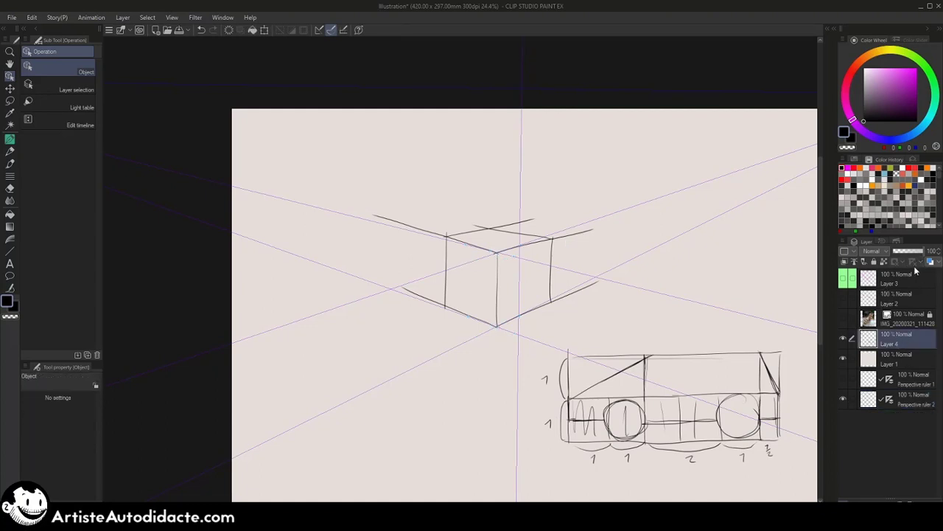
drag(914, 252, 906, 253)
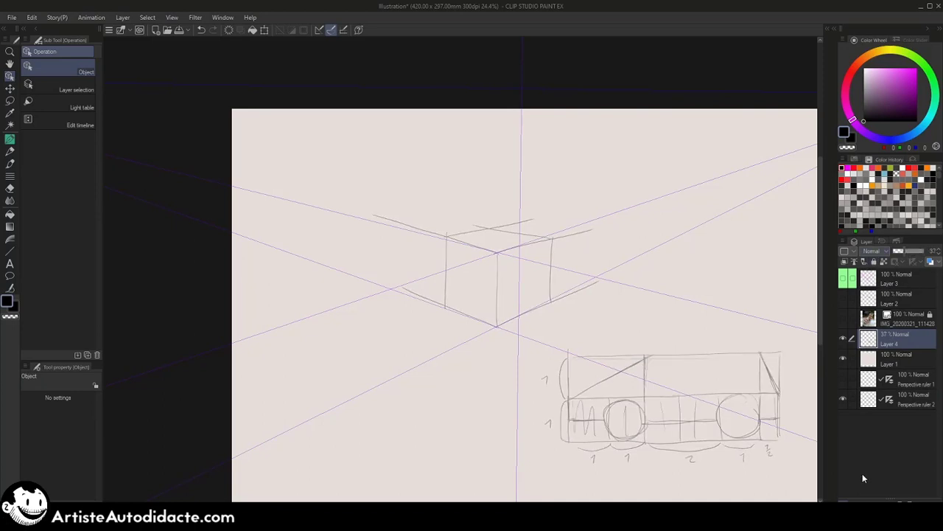
key(ctrl+shift+n)
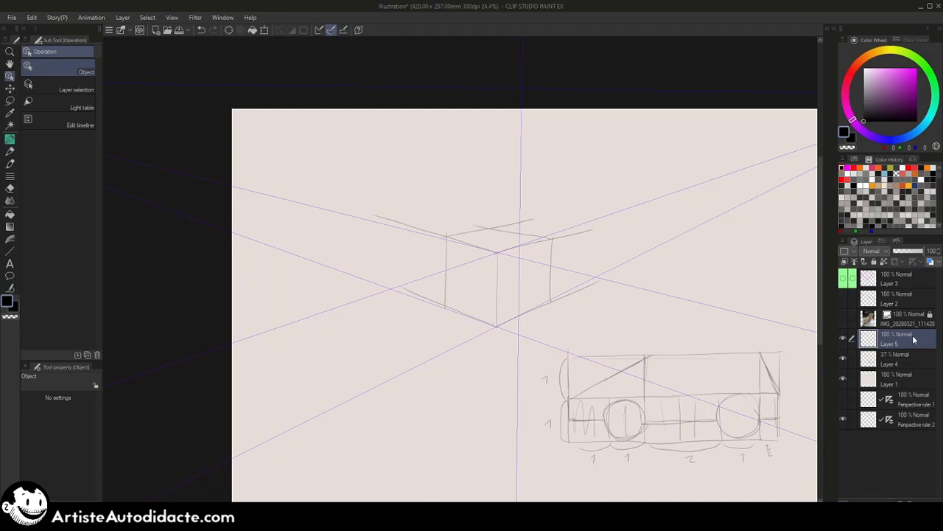
- Draw the box's front vertical edge and its four receding edges with the pen, snapped to the perspective ruler
key(p)
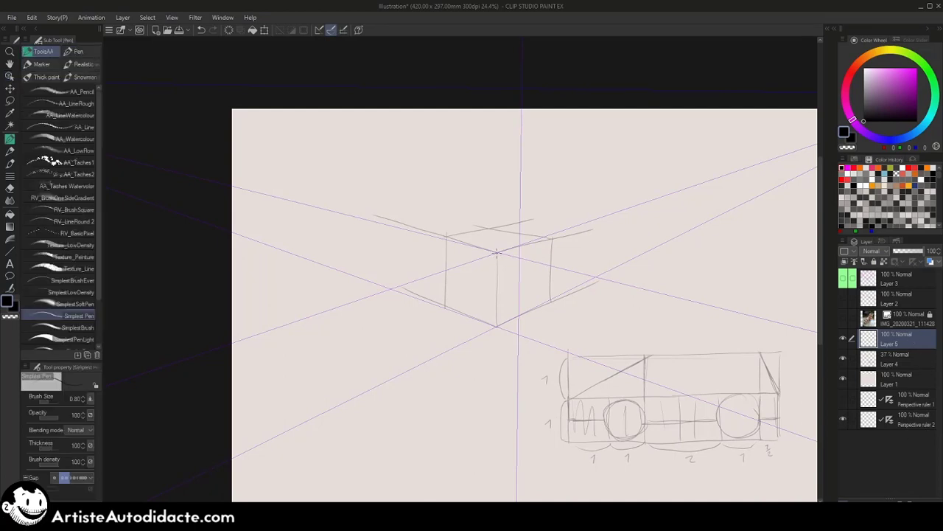
mouse_move(497, 252)
mouse_down()
mouse_move(498, 322)
mouse_move(546, 304)
mouse_up()
key(ctrl+z)
drag(496, 326, 552, 298)
mouse_move(496, 253)
mouse_down()
mouse_move(551, 236)
mouse_move(431, 237)
mouse_move(472, 246)
mouse_move(426, 236)
mouse_up()
key(ctrl+z)
drag(497, 325, 417, 298)
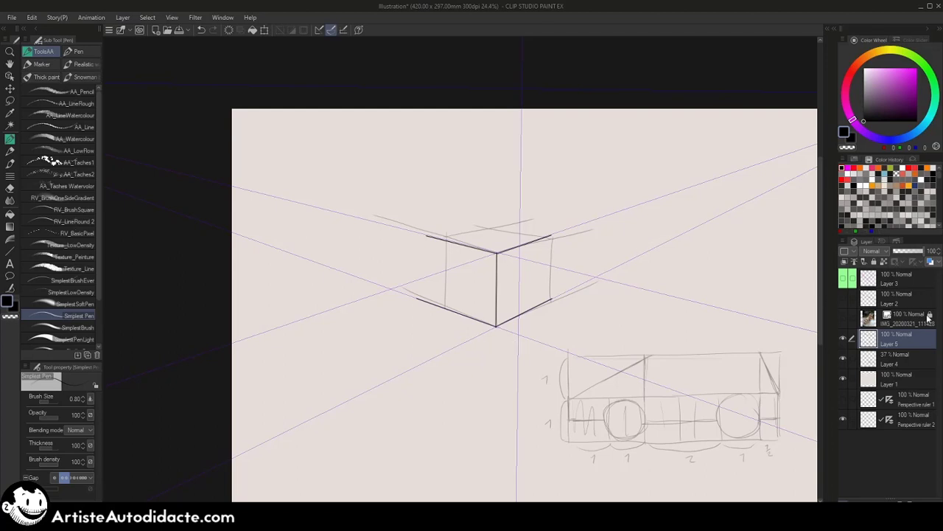
- Show the new ruler's ground-plane grid and move its origin to the box's bottom front corner
click(889, 420)
click(86, 447)
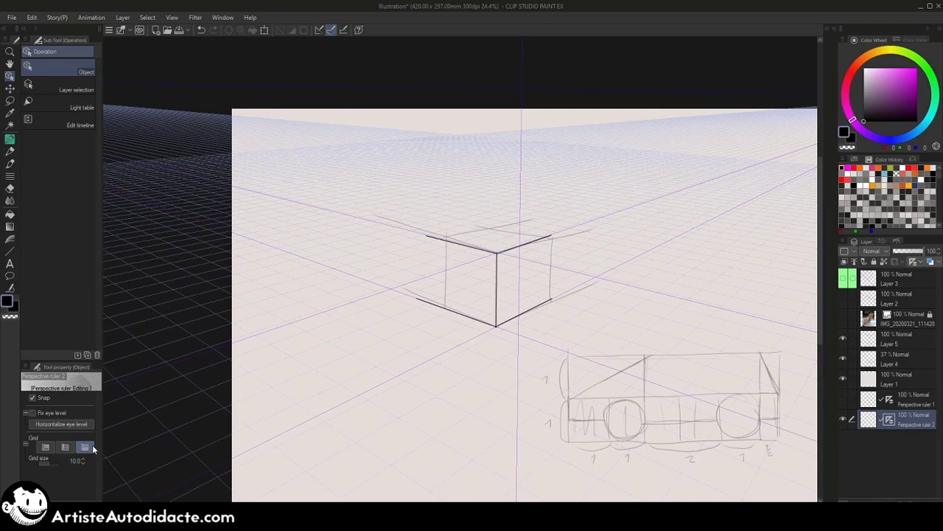
click(529, 300)
scroll(529, 301, down, 4)
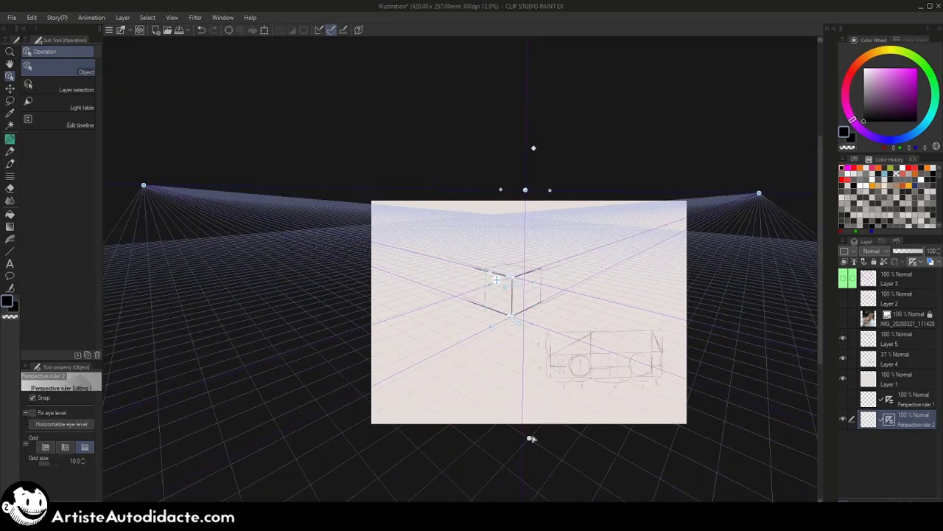
scroll(496, 279, up, 4)
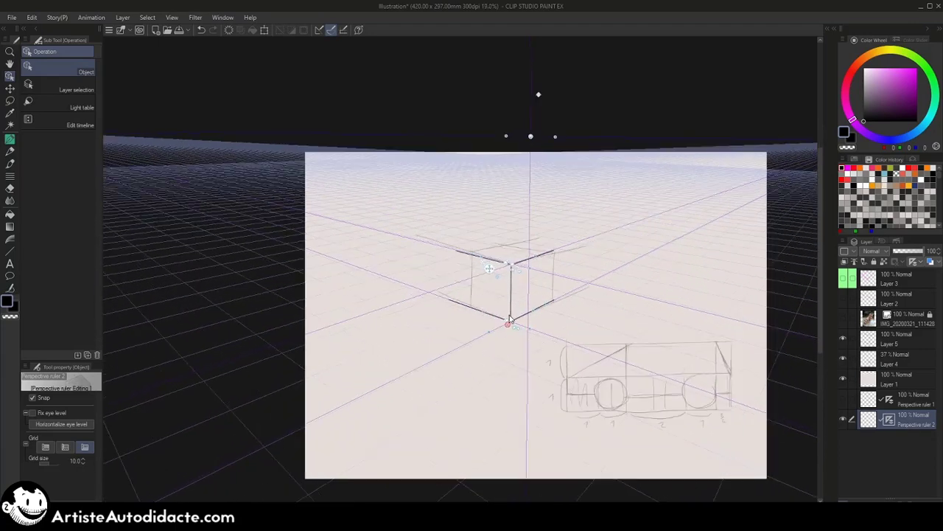
scroll(479, 248, up, 3)
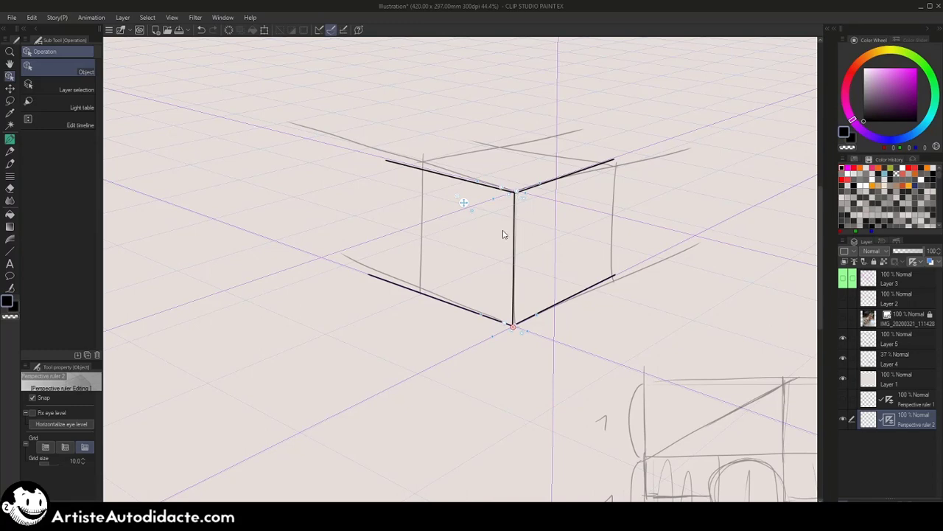
- Switch to the vertical-plane grid, slightly increase the grid size against the box's height, and switch back to the ground-plane grid
click(79, 447)
click(65, 447)
scroll(534, 173, down, 2)
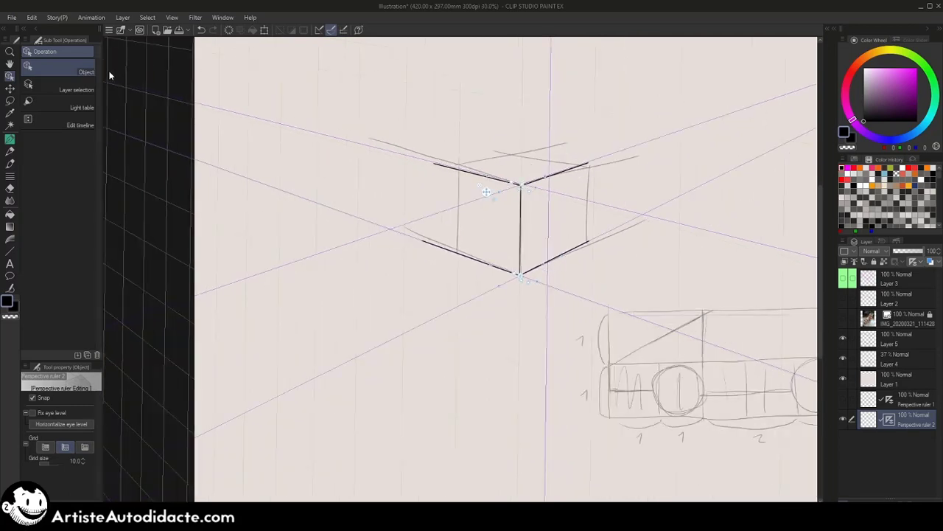
scroll(514, 183, up, 2)
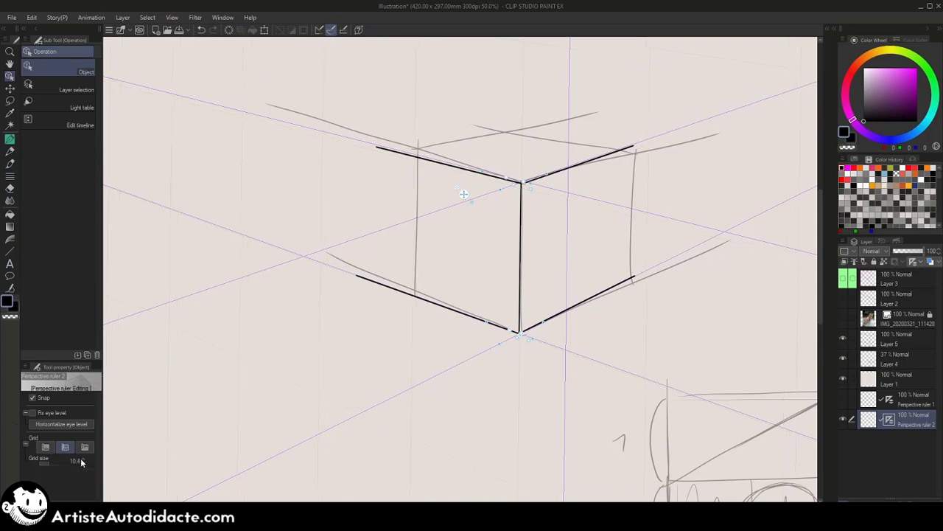
click(82, 462)
click(85, 447)
- Lasso the rough box sketch on Layer 4, delete it, clear the selection, and return to the pen
click(881, 360)
click(846, 359)
click(843, 359)
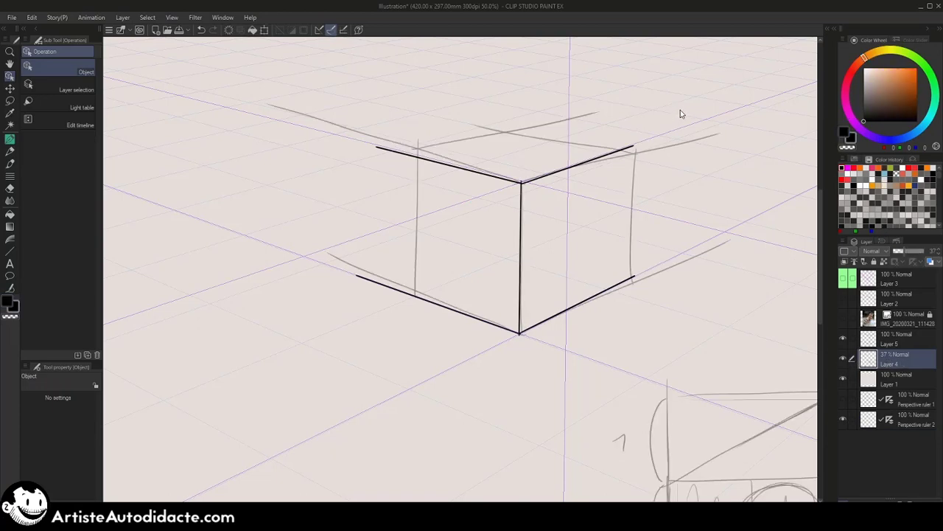
key(m)
mouse_move(679, 94)
mouse_down()
mouse_move(741, 107)
mouse_move(661, 336)
mouse_move(221, 224)
mouse_move(501, 51)
mouse_move(678, 74)
mouse_up()
key(Delete)
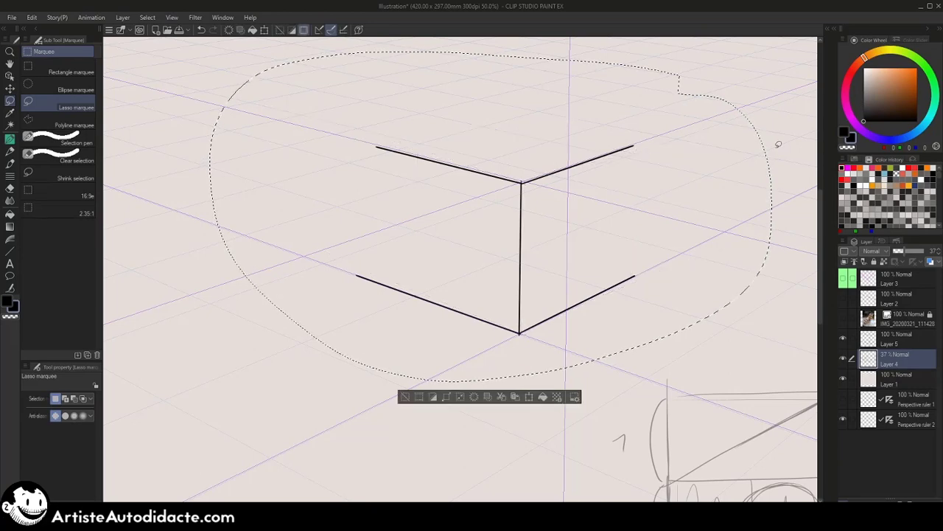
key(ctrl+d)
key(p)
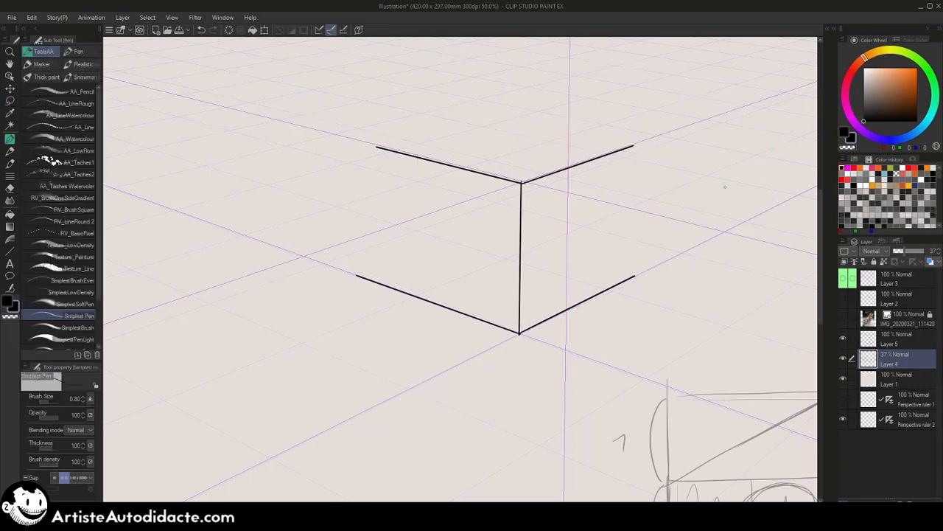
- Try a vertical division on the box's side, switch the perspective ruler to its side-plane grid, and undo the trial line on Layer 5
click(902, 341)
drag(607, 290, 609, 156)
mouse_move(747, 209)
mouse_down()
mouse_move(604, 293)
mouse_move(557, 300)
mouse_up()
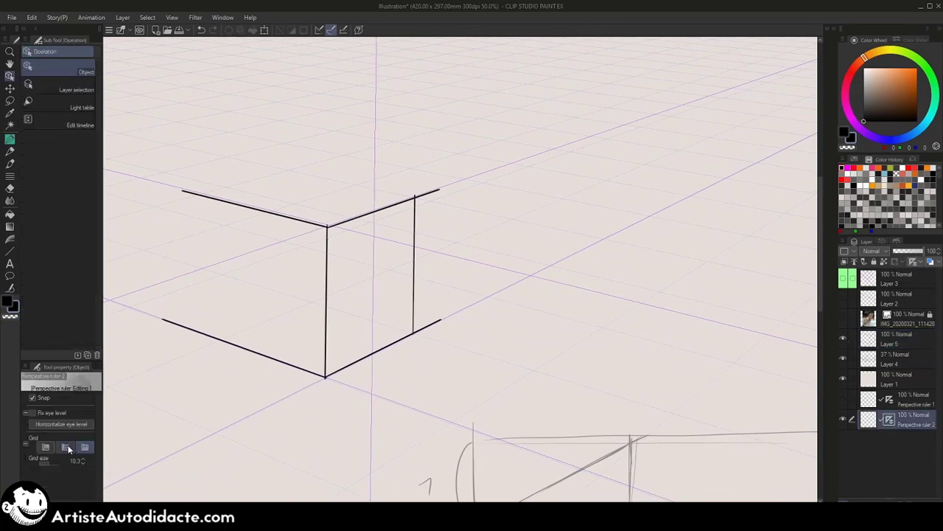
click(68, 448)
click(84, 447)
click(895, 339)
key(p)
key(ctrl+z)
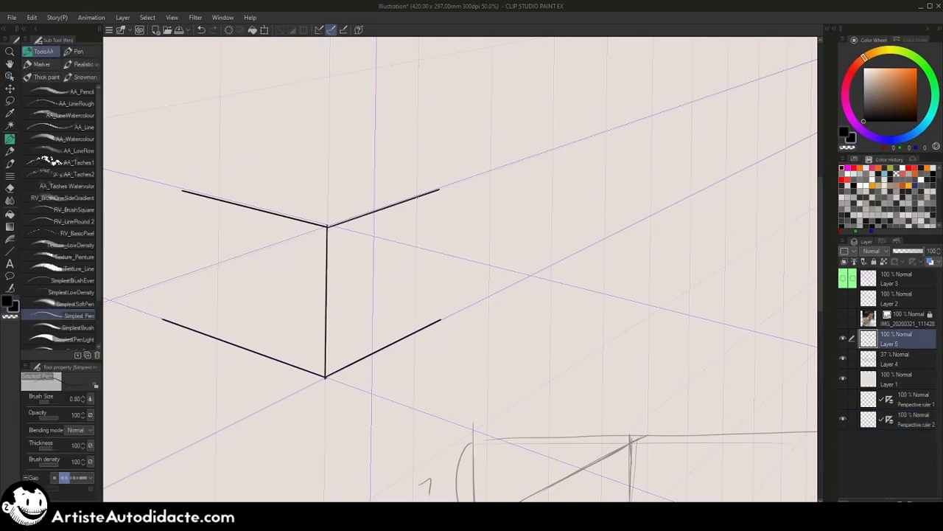
- Draw a vertical line one grid square back from the front edge on the box's long side
mouse_move(416, 197)
mouse_down()
mouse_move(416, 325)
mouse_move(506, 287)
mouse_up()
key(ctrl+z)
drag(440, 321, 545, 268)
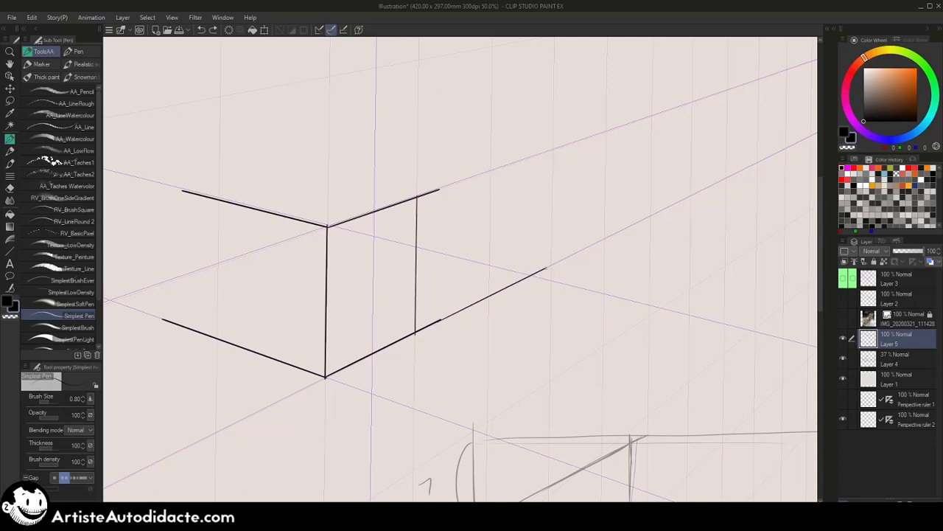
key(ctrl+z)
- Following the side-view sketch, extend the long side's lower and upper edges and draw a vertical at five grid squares
mouse_move(677, 316)
mouse_down()
mouse_move(641, 230)
mouse_move(643, 121)
mouse_up()
drag(697, 231, 664, 189)
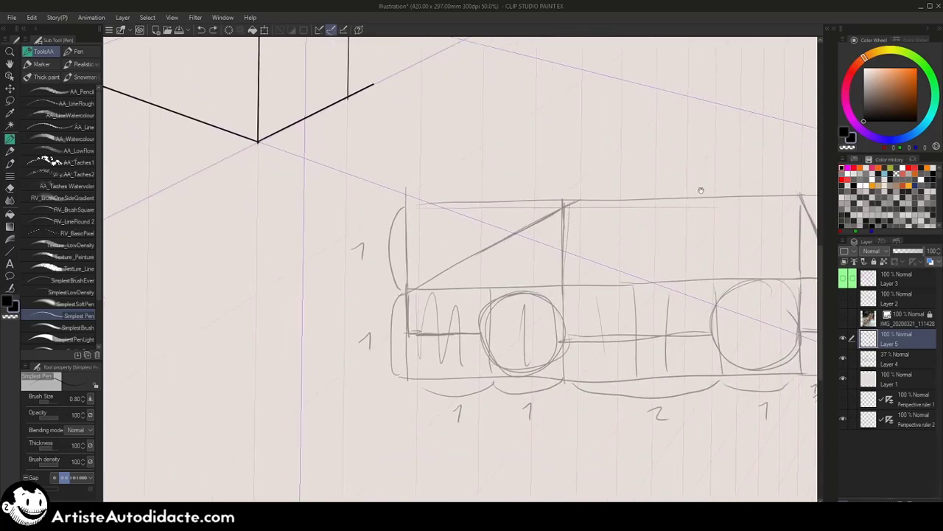
mouse_move(710, 162)
mouse_down()
mouse_move(695, 187)
mouse_move(670, 322)
mouse_up()
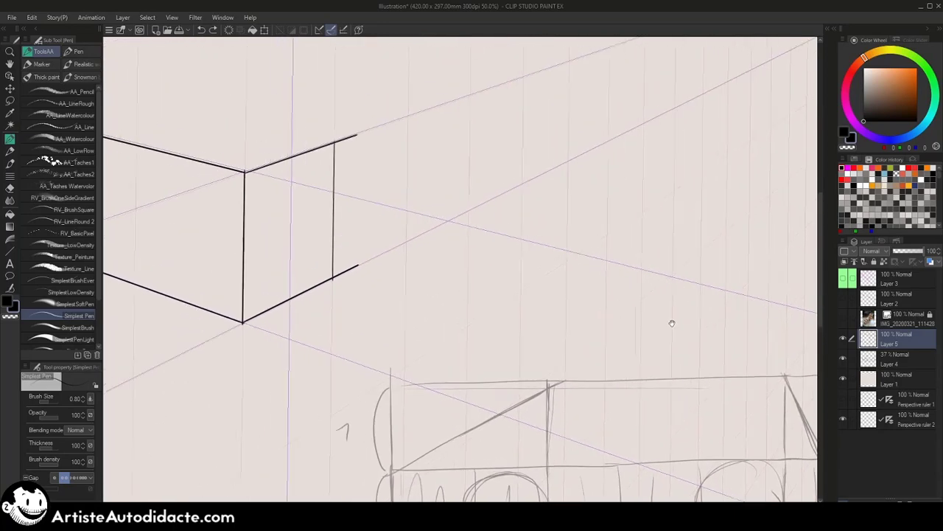
drag(609, 249, 618, 294)
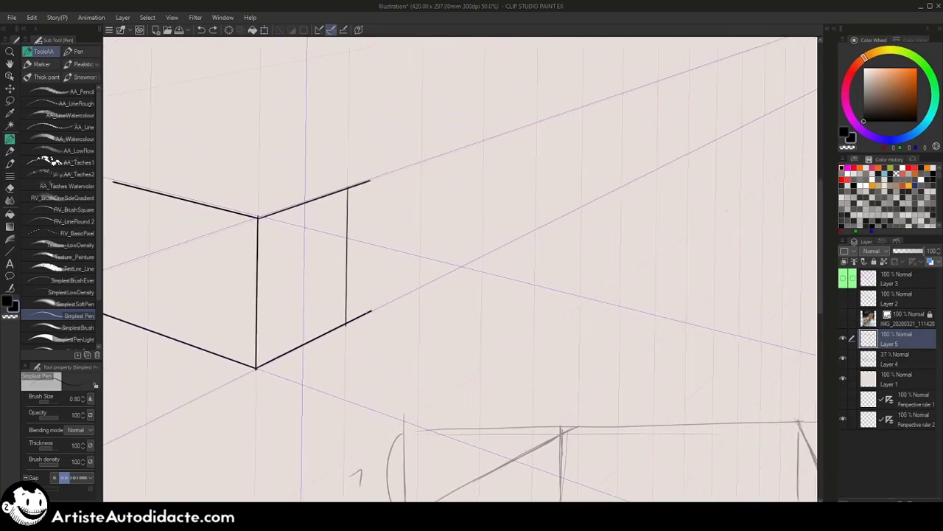
mouse_move(371, 311)
mouse_down()
mouse_move(554, 220)
mouse_move(595, 224)
mouse_up()
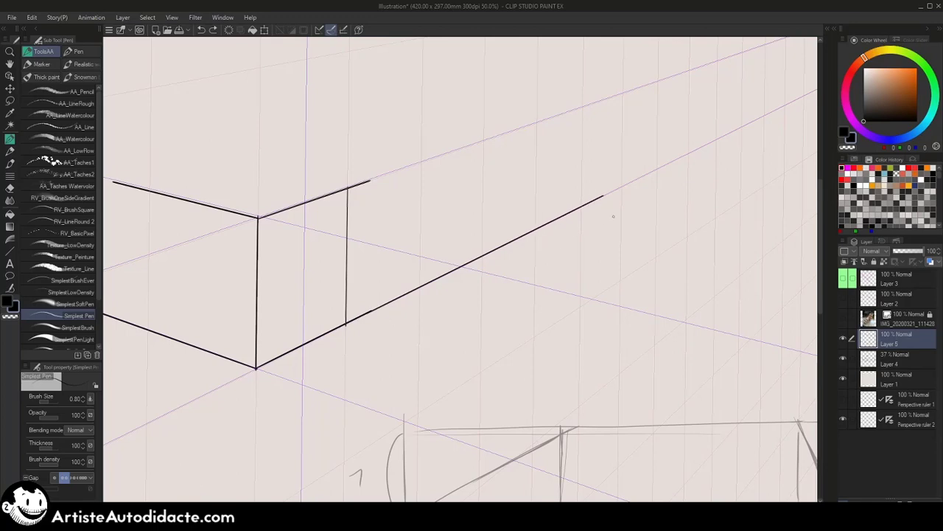
drag(581, 208, 587, 115)
mouse_move(382, 176)
mouse_down()
mouse_move(553, 118)
mouse_move(576, 124)
mouse_move(582, 107)
mouse_move(623, 187)
mouse_move(609, 157)
mouse_move(623, 92)
mouse_up()
- With a smaller brush, cross the sixth square with diagonals and draw the body's rear vertical edge through their intersection
key(bracketleft)
key(bracketleft)
key(bracketleft)
key(bracketleft)
key(bracketleft)
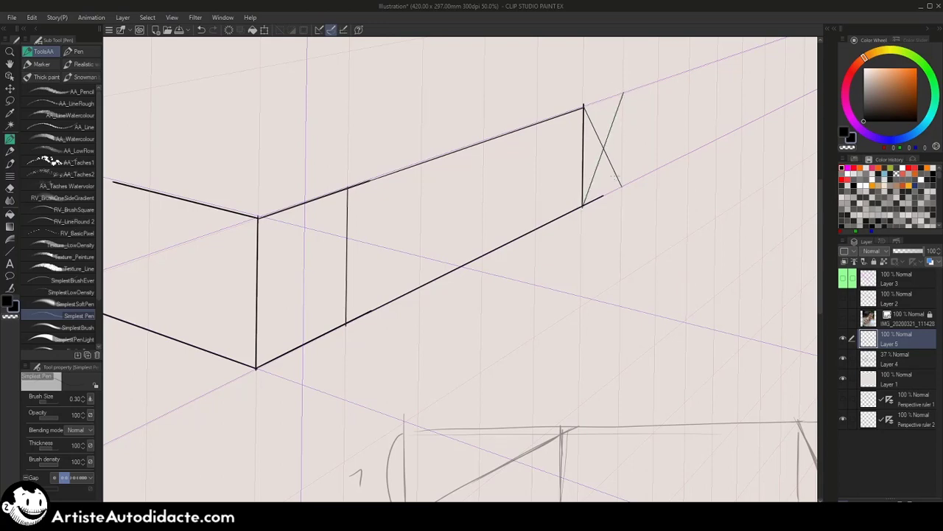
drag(604, 147, 604, 95)
key(ctrl+z)
drag(605, 151, 605, 104)
key(ctrl+z)
drag(604, 150, 605, 100)
drag(603, 158, 605, 194)
drag(569, 111, 604, 99)
key(ctrl+z)
- Draw the remaining vertical divisions on the long side at the second, third and fourth grid squares
drag(422, 165, 421, 288)
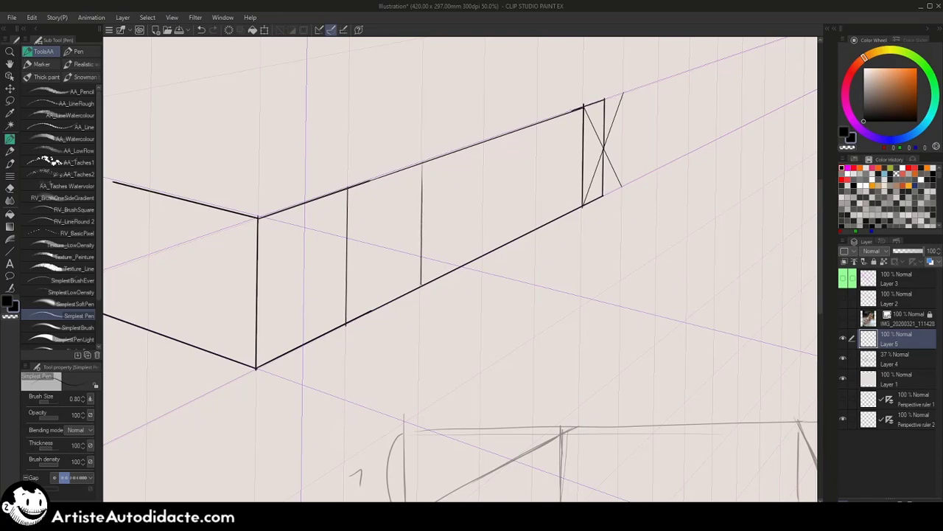
key(ctrl+z)
drag(423, 162, 421, 288)
key(ctrl+z)
drag(421, 165, 420, 289)
drag(483, 142, 483, 242)
mouse_move(537, 121)
mouse_down()
mouse_move(537, 223)
mouse_move(641, 262)
mouse_move(703, 268)
mouse_move(710, 213)
mouse_move(693, 300)
mouse_move(695, 177)
mouse_up()
- Switch Perspective ruler 2's grid to the box's front vertical plane and return to the pen on Layer 5
mouse_move(701, 275)
mouse_down()
mouse_move(676, 204)
mouse_move(547, 282)
mouse_move(605, 291)
mouse_move(614, 321)
mouse_move(684, 322)
mouse_up()
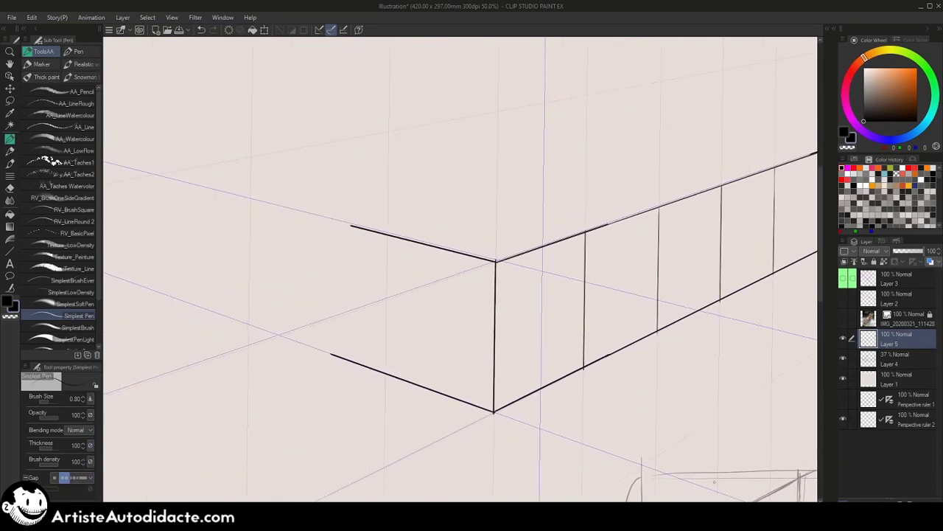
key(o)
click(892, 421)
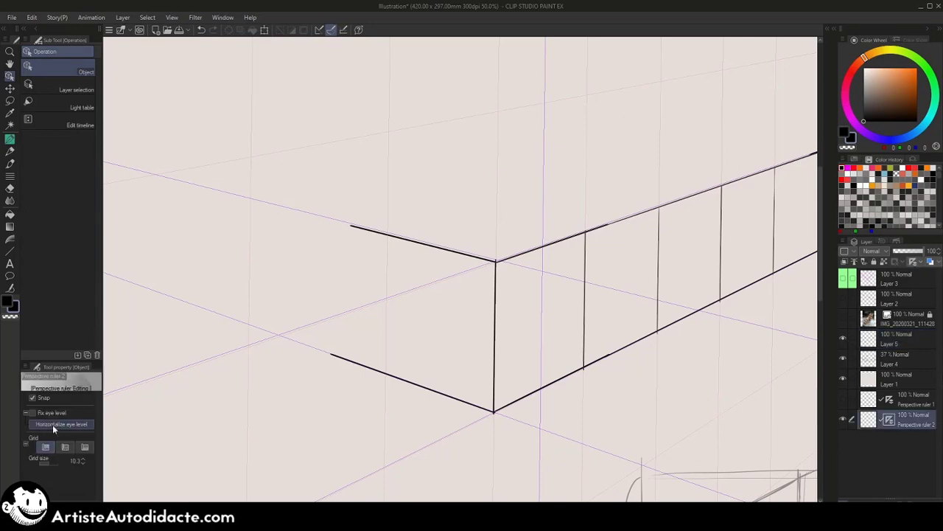
click(65, 447)
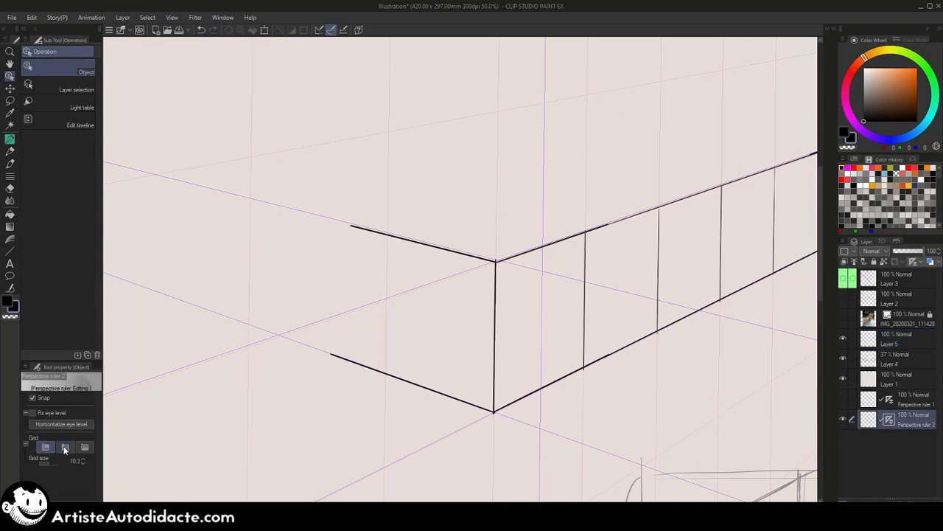
click(487, 238)
key(p)
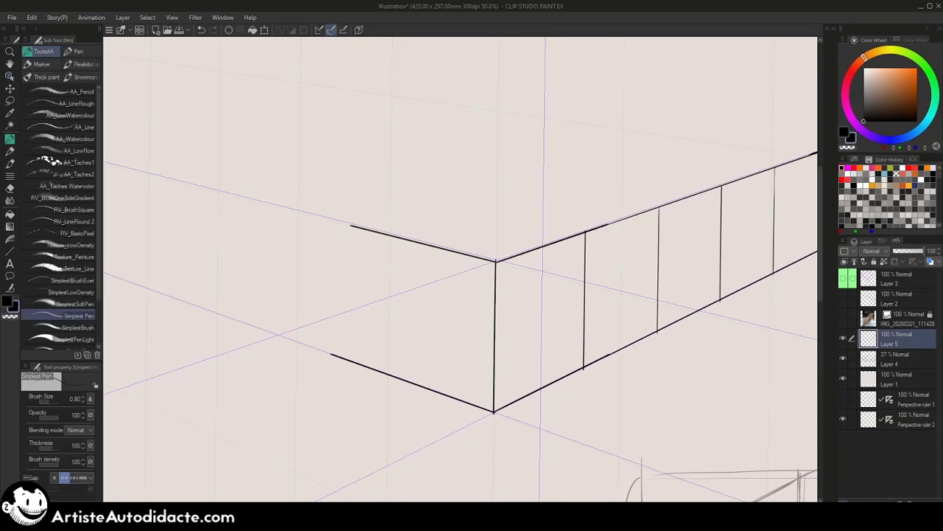
- Extend the front face's edges to three grid squares wide and draw its vertical divisions and far edge
drag(390, 234, 388, 376)
mouse_move(389, 236)
mouse_down()
mouse_move(220, 192)
mouse_move(218, 314)
mouse_up()
key(ctrl+z)
drag(331, 354, 215, 312)
drag(297, 340, 298, 213)
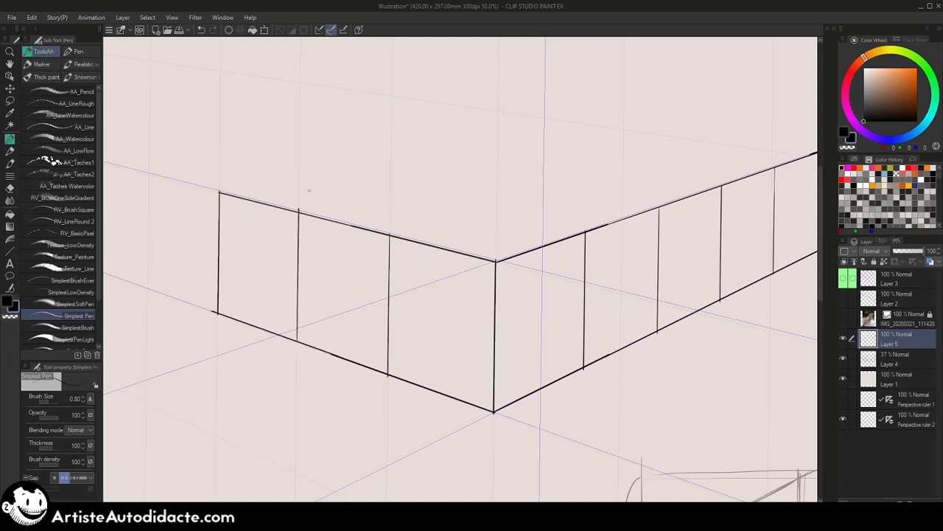
- Close the body's top face with its far-side and rear edges, extended until they cross
mouse_move(583, 179)
mouse_down()
mouse_move(560, 238)
mouse_move(533, 241)
mouse_up()
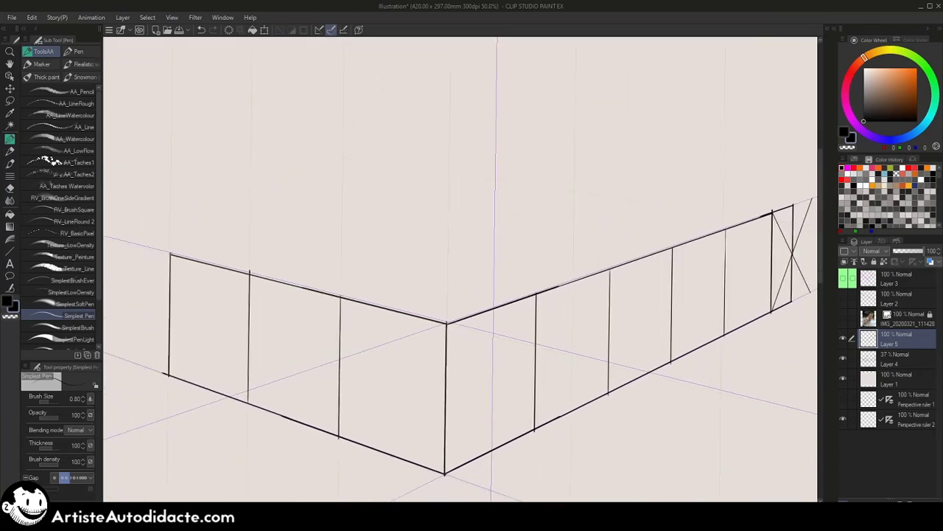
drag(171, 254, 684, 147)
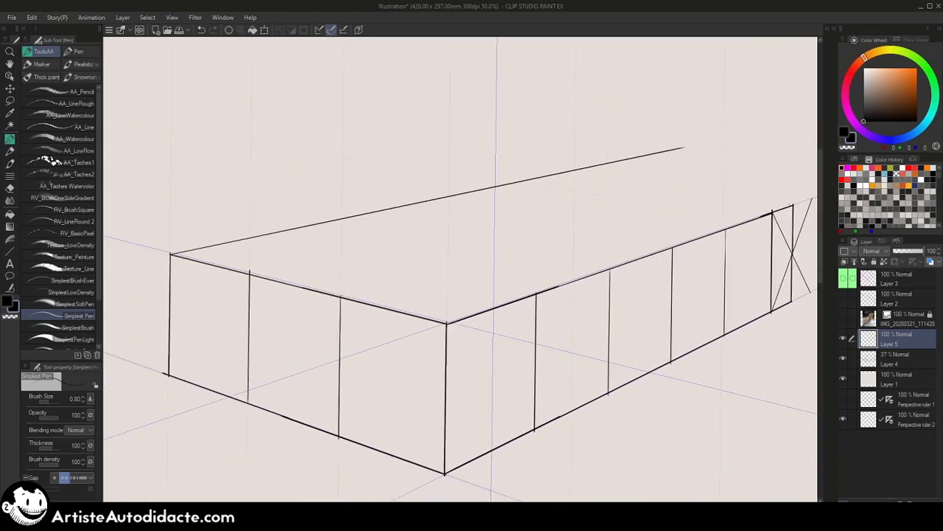
drag(791, 204, 737, 198)
key(ctrl+z)
drag(793, 204, 653, 186)
key(ctrl+z)
mouse_move(793, 204)
mouse_down()
mouse_move(599, 177)
mouse_move(558, 146)
mouse_move(529, 169)
mouse_up()
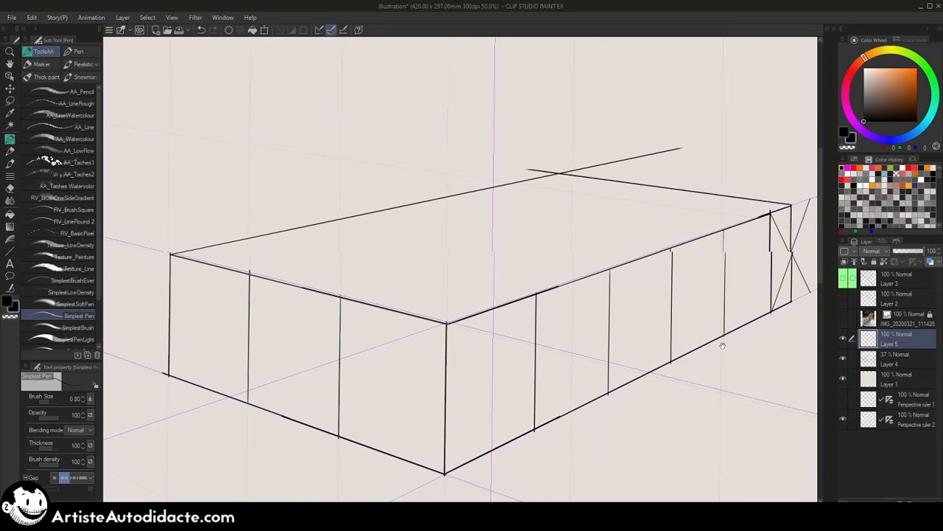
- Check the side-view sketch and raise a tall vertical guide from the two-square division on the long side
drag(722, 343, 639, 219)
drag(712, 423, 665, 291)
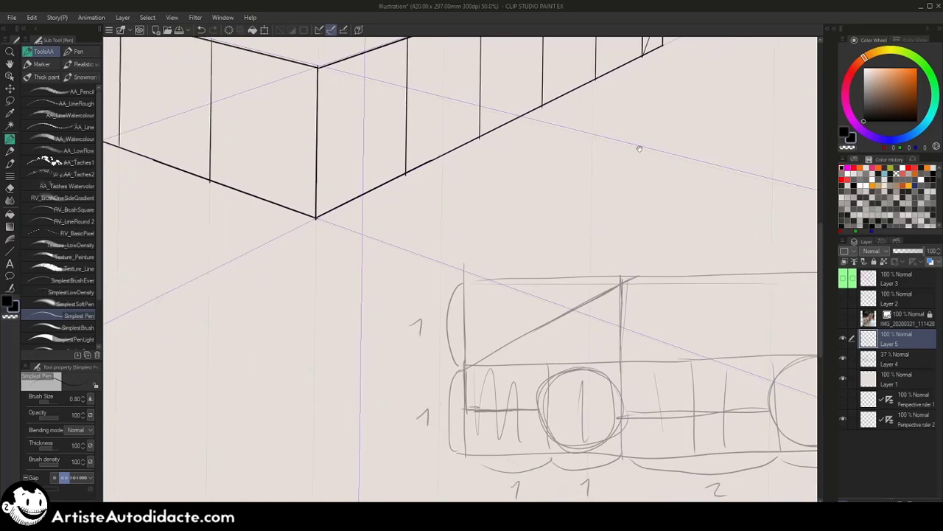
drag(640, 150, 572, 293)
drag(475, 196, 476, 96)
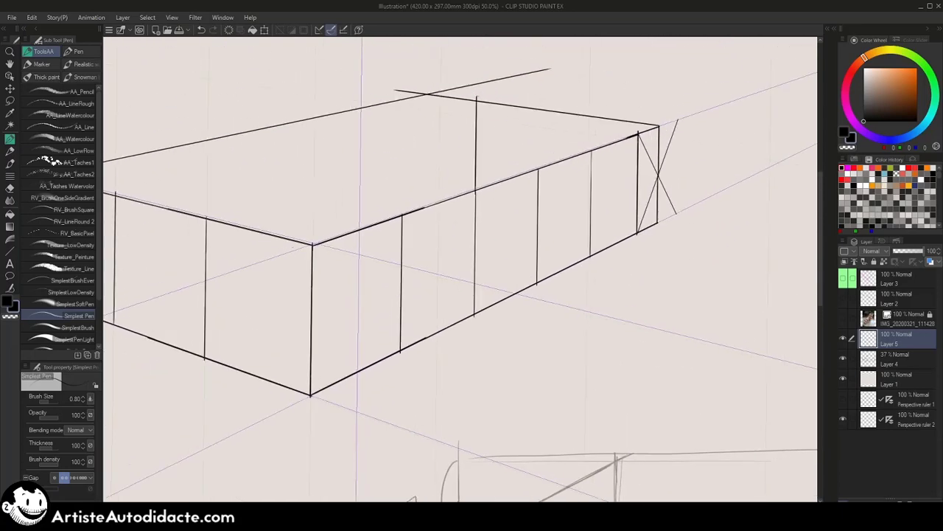
key(ctrl+z)
drag(476, 199, 483, 38)
drag(509, 125, 518, 230)
- Project the cabin height back from above the front corner to the vertical guide and draw the near windshield slope
mouse_move(319, 343)
mouse_down()
mouse_move(321, 191)
mouse_move(414, 173)
mouse_up()
key(ctrl+z)
drag(321, 194, 455, 170)
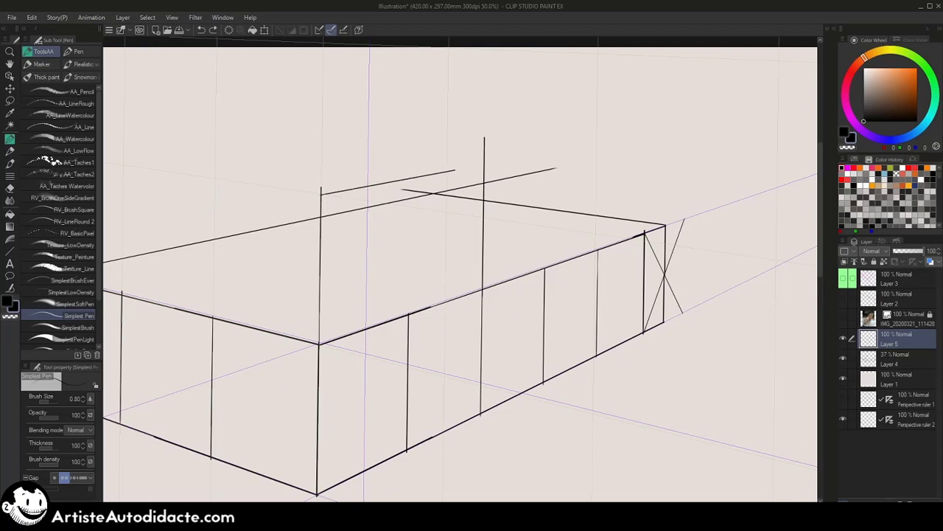
key(ctrl+z)
mouse_move(322, 193)
mouse_down()
mouse_move(510, 159)
mouse_move(429, 217)
mouse_move(318, 344)
mouse_up()
drag(501, 203, 637, 223)
- Draw the windshield's top edge and far-side construction lines, and slope its far edge down to the front face's far upper corner
drag(619, 186, 342, 155)
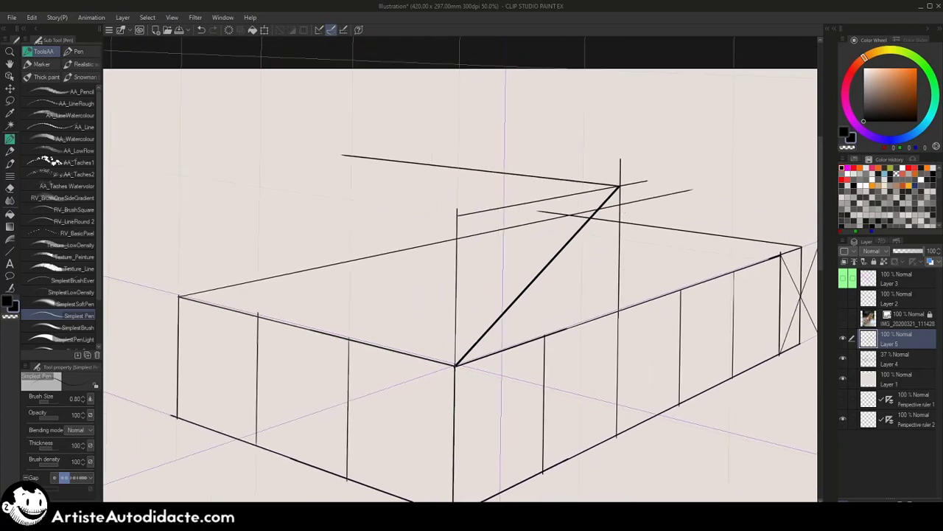
mouse_move(569, 313)
mouse_down()
mouse_move(622, 301)
mouse_move(356, 261)
mouse_move(353, 188)
mouse_up()
key(ctrl+z)
key(ctrl+z)
mouse_move(354, 261)
mouse_down()
mouse_move(354, 156)
mouse_move(179, 297)
mouse_up()
key(ctrl+z)
drag(355, 156, 179, 297)
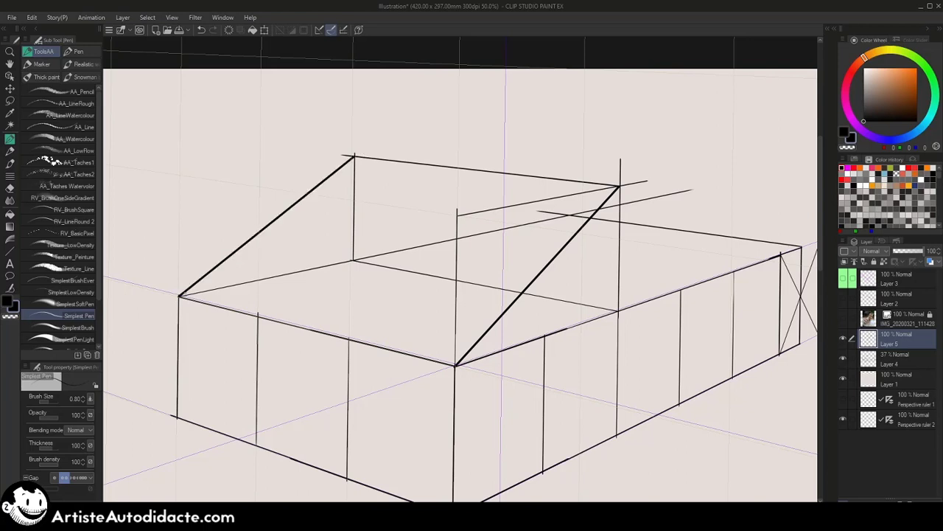
- Complete the cabin roof with its near, rear and far edges, and draw the near rear-window slope down to the body's rear corner
drag(647, 181, 760, 159)
mouse_move(780, 252)
mouse_down()
mouse_move(781, 156)
mouse_move(479, 131)
mouse_up()
drag(354, 156, 561, 134)
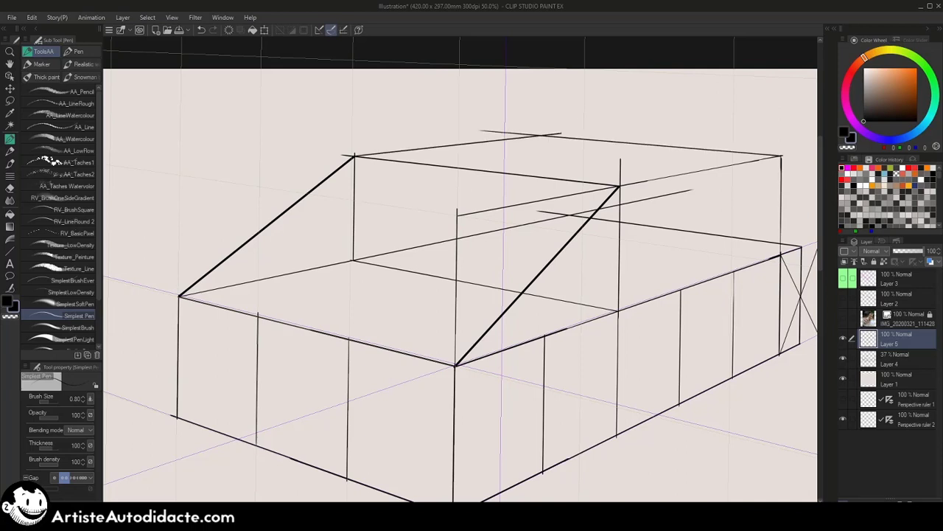
drag(781, 157, 801, 243)
- Draw the near front and rear wheels with the Ellipse tool, fitted inside the second and fifth grid squares of the side
drag(731, 298, 681, 240)
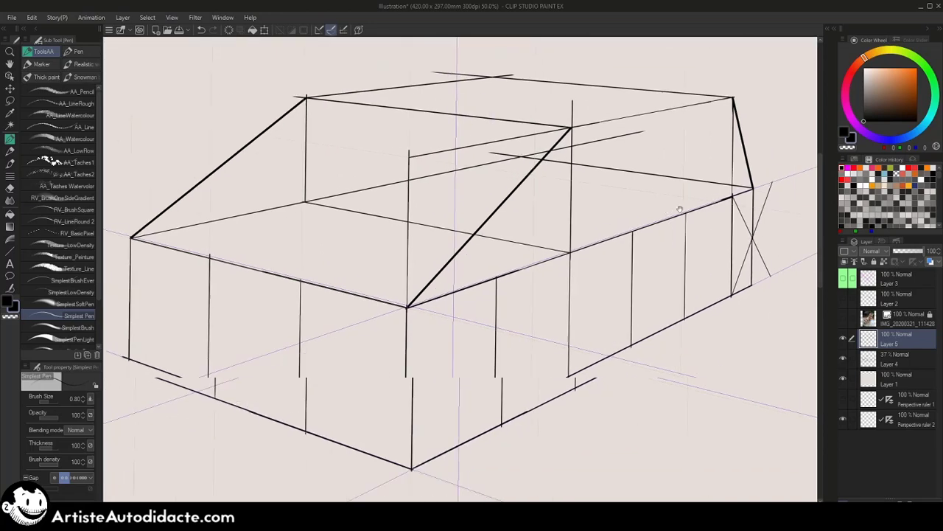
drag(711, 272, 711, 287)
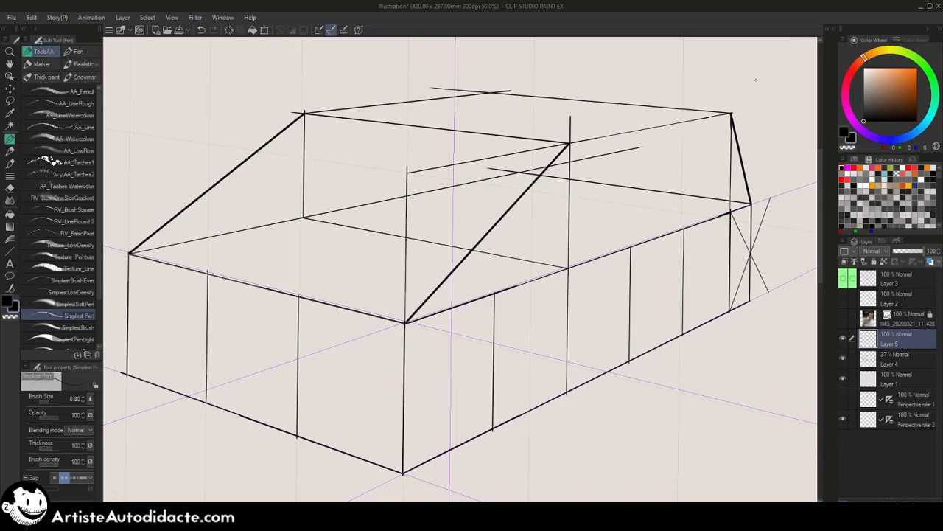
click(10, 251)
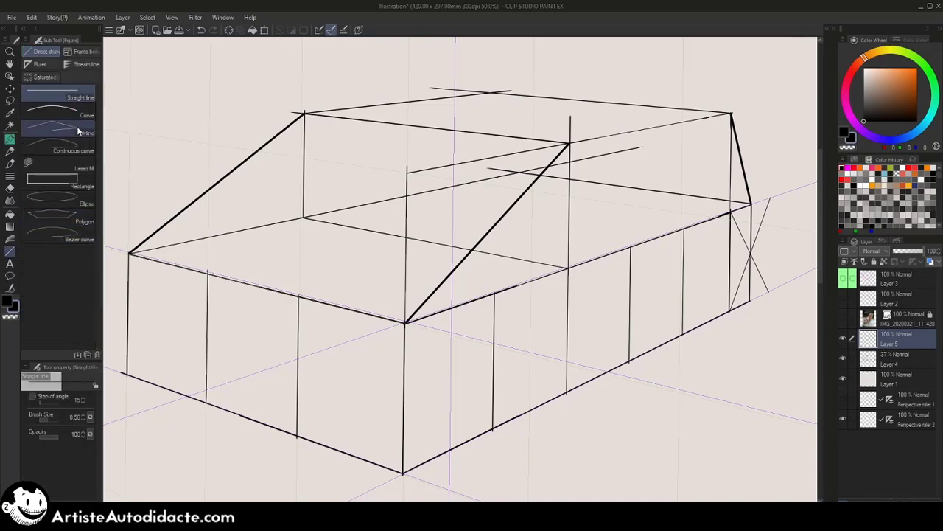
click(84, 203)
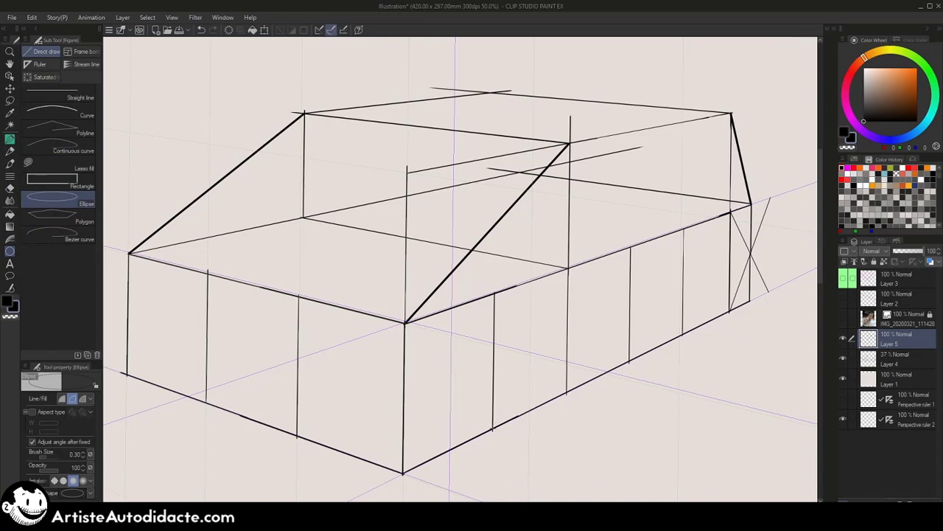
drag(492, 421, 568, 280)
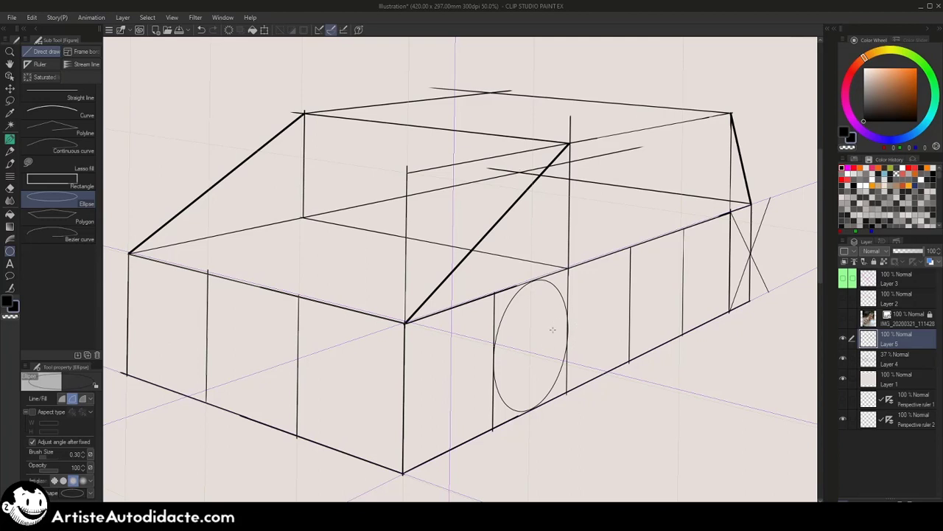
key(ctrl+z)
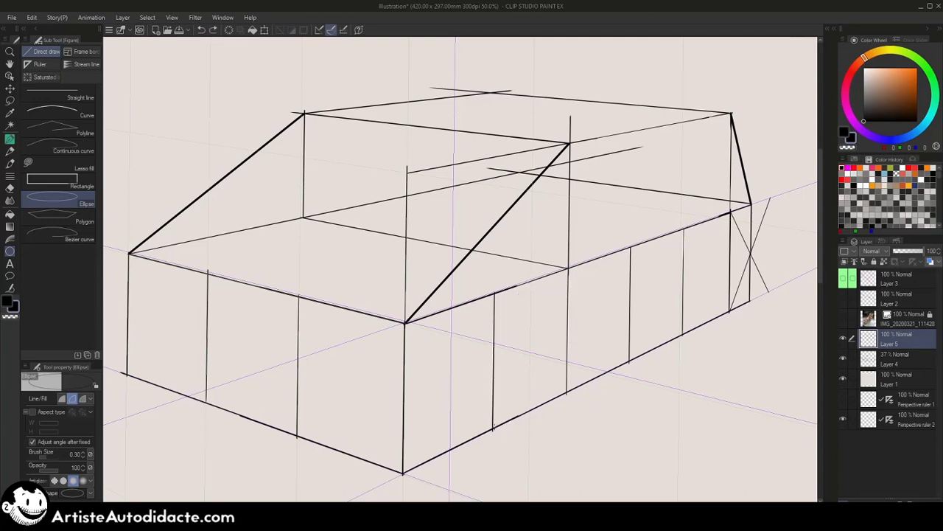
mouse_move(492, 425)
mouse_down()
mouse_move(519, 404)
mouse_move(569, 278)
mouse_up()
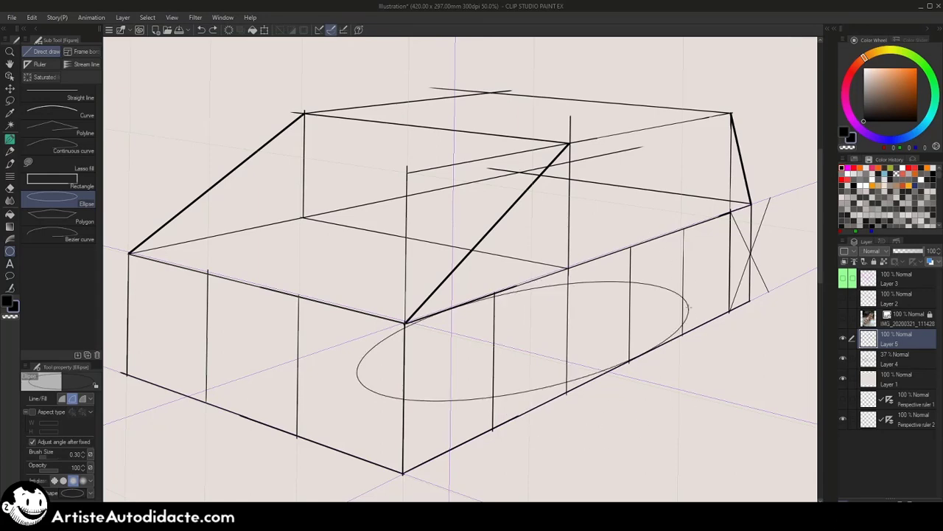
click(605, 236)
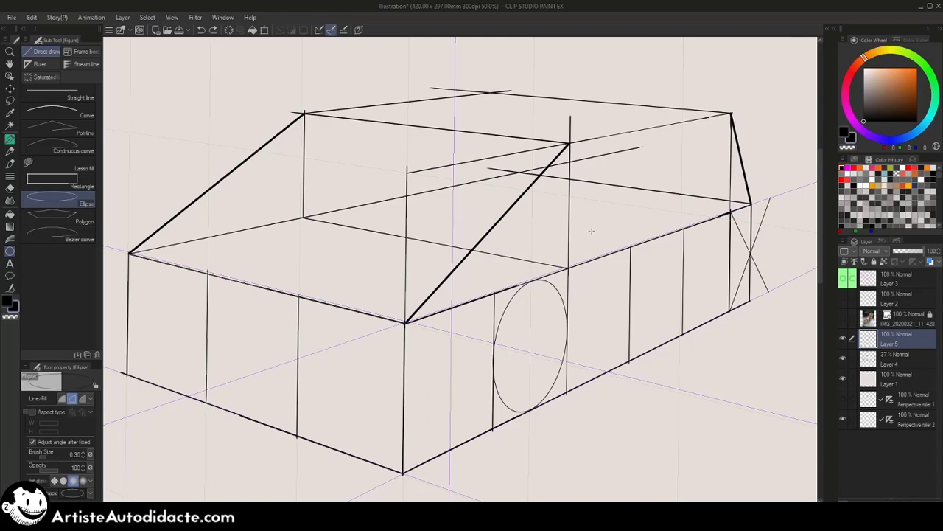
click(592, 230)
drag(682, 324, 729, 219)
- With the pen on Layer 5, draw a line under the body across from the front wheel's square and the body's far bottom edge
click(899, 365)
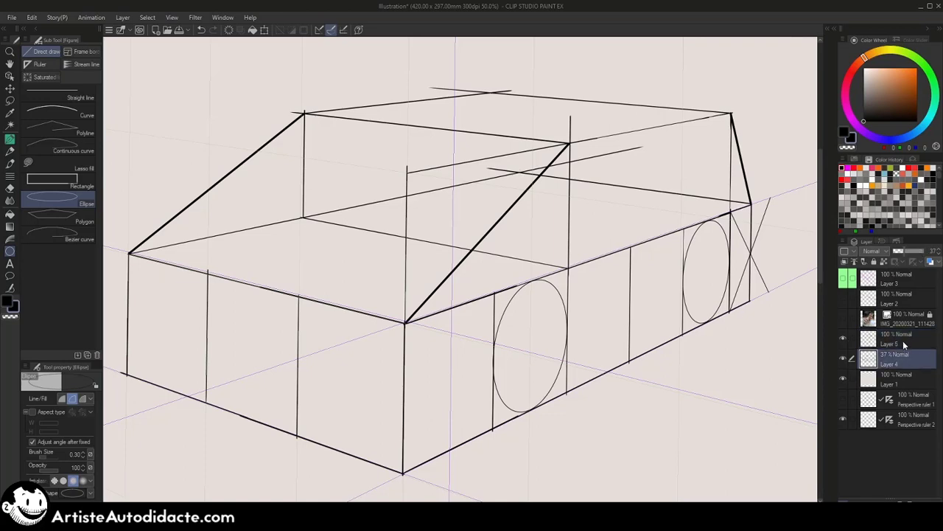
click(906, 345)
key(p)
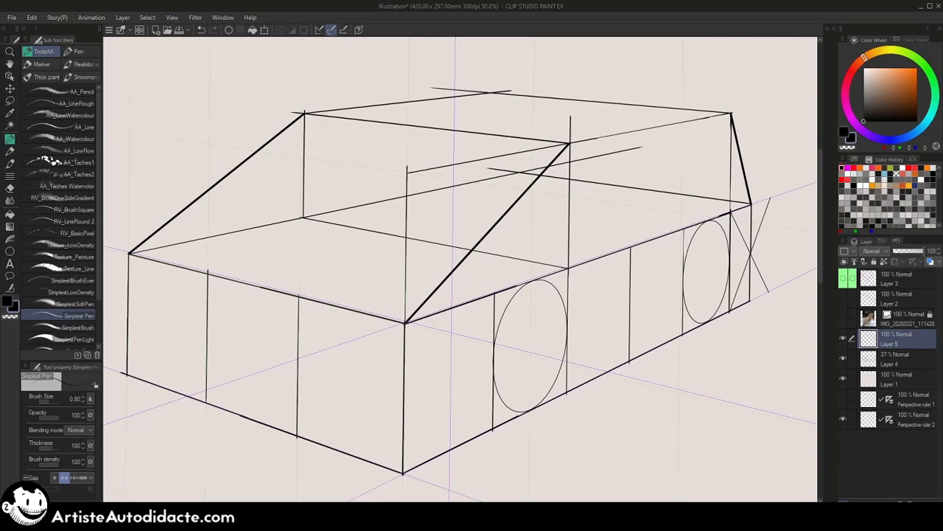
drag(495, 430, 358, 386)
key(ctrl+z)
drag(492, 429, 208, 341)
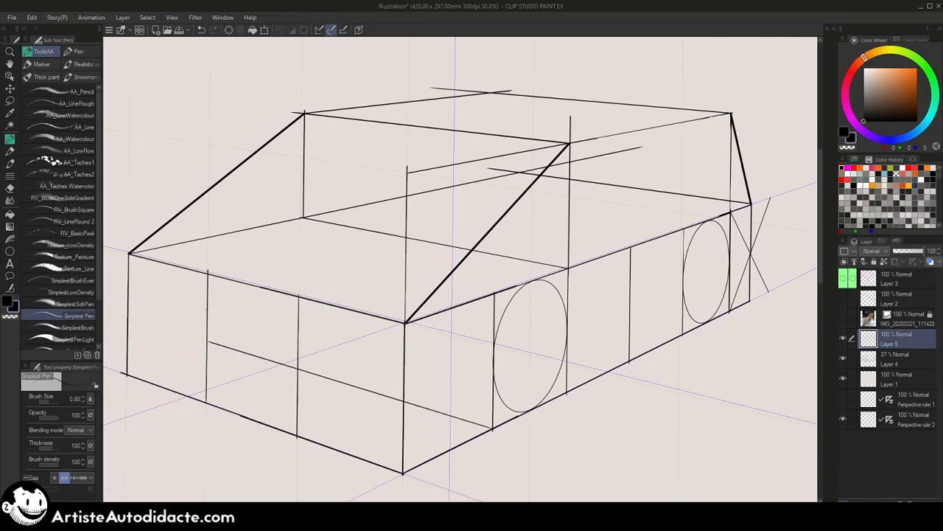
drag(128, 375, 363, 302)
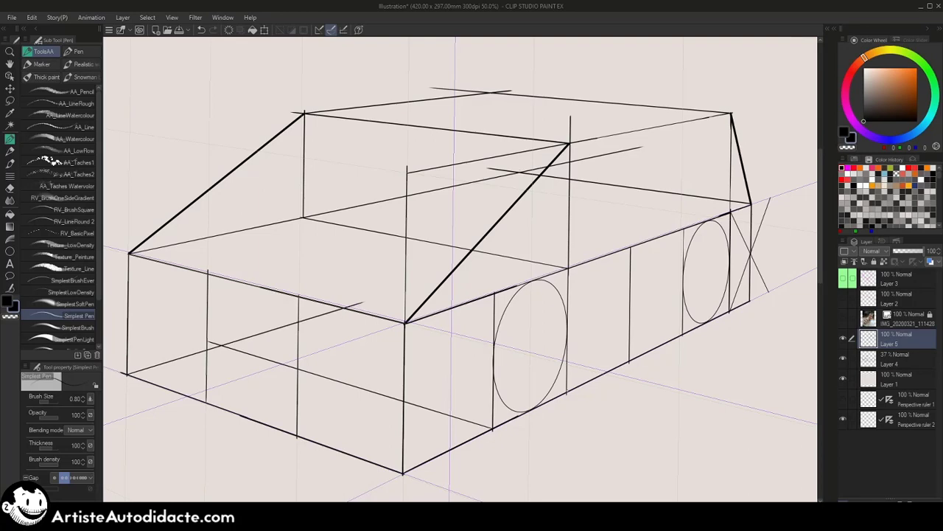
- Draw a second line under the body from the near front wheel's square and the verticals enclosing the far front wheel's square
mouse_move(566, 393)
mouse_down()
mouse_move(298, 321)
mouse_move(303, 218)
mouse_move(301, 330)
mouse_up()
key(ctrl+z)
key(ctrl+z)
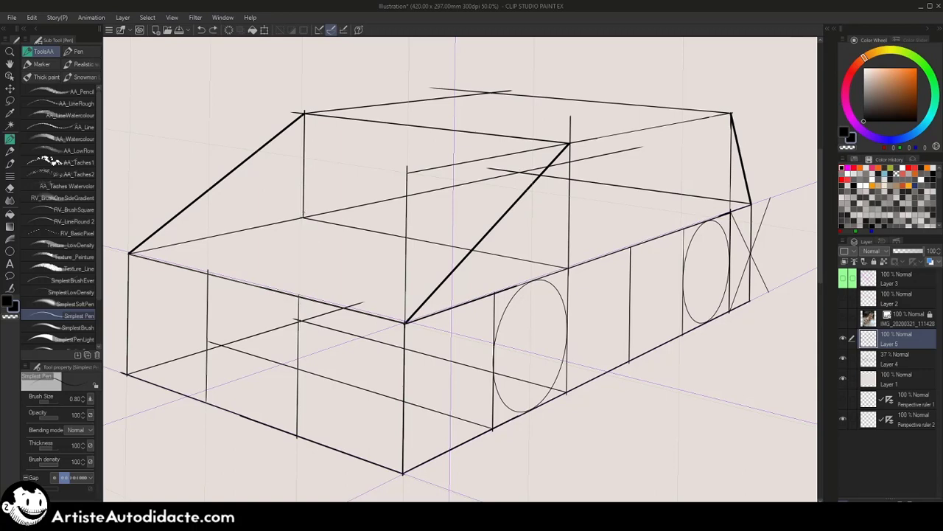
drag(303, 208, 300, 322)
drag(222, 345, 223, 233)
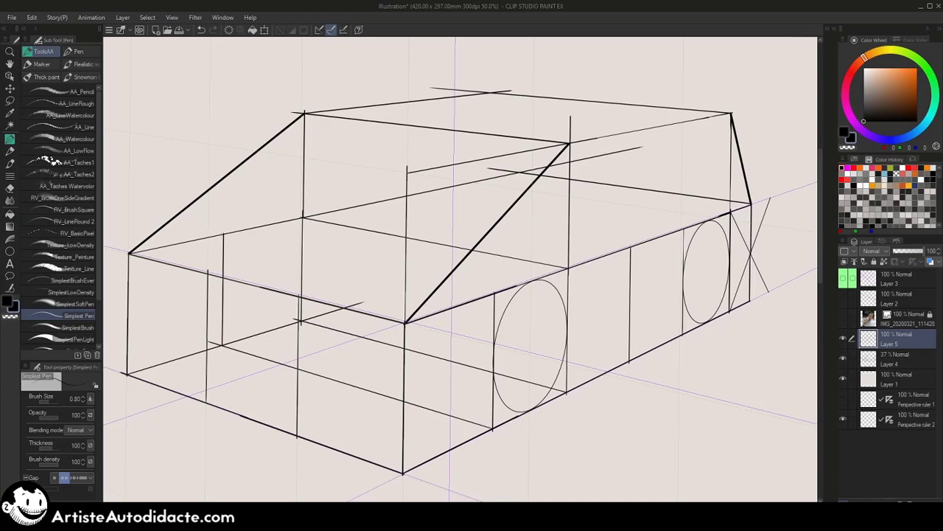
- Draw the far front wheel with the Ellipse tool and join both front wheels with straight lines at their tops and bottoms
click(9, 251)
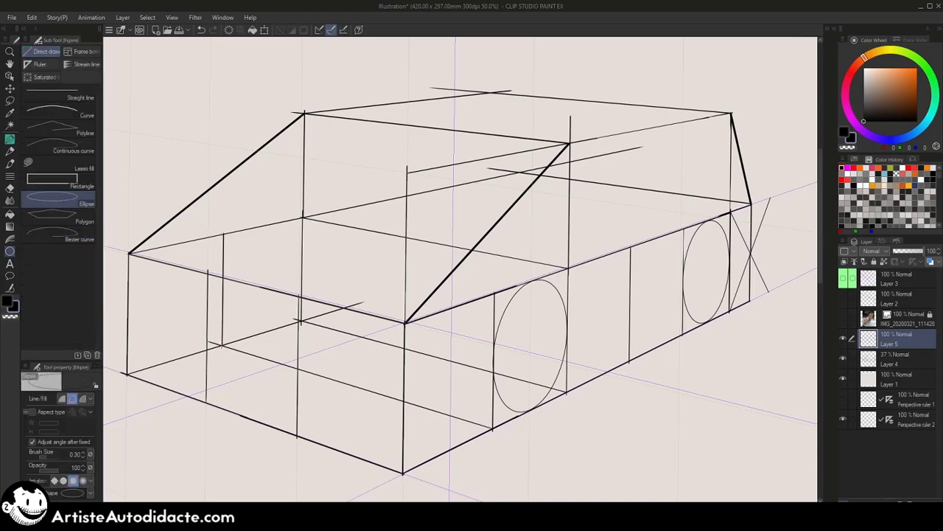
drag(223, 343, 309, 213)
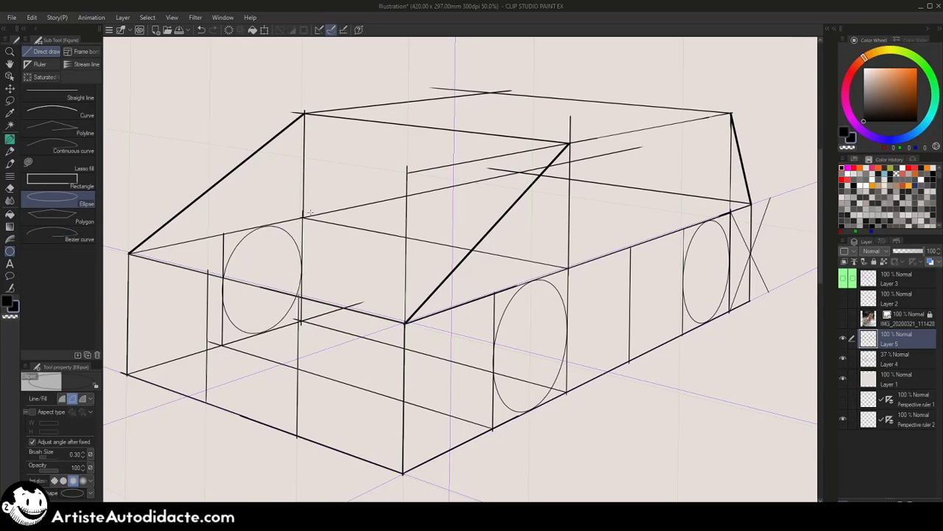
click(310, 214)
click(51, 97)
drag(237, 330, 240, 306)
key(ctrl+z)
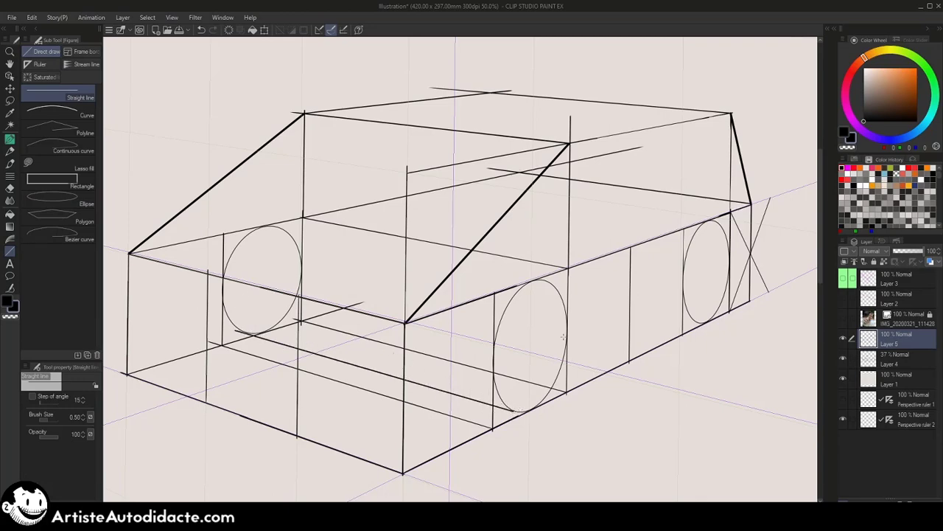
drag(544, 281, 273, 225)
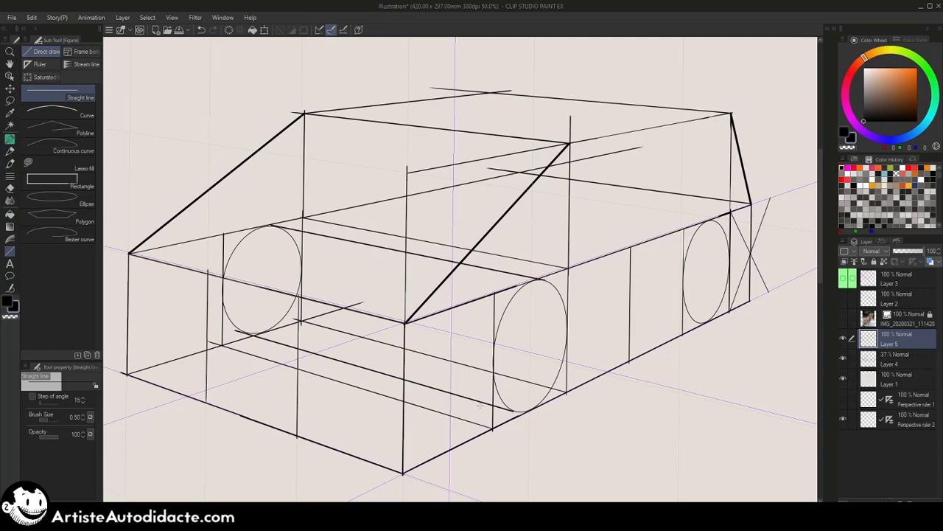
- Project the near rear wheel's square across under the body with thinner straight lines and draw the far square's base and vertical sides
mouse_move(682, 333)
mouse_down()
mouse_move(410, 275)
mouse_move(422, 278)
mouse_up()
key(ctrl+z)
key(bracketleft)
key(bracketleft)
mouse_move(353, 305)
mouse_down()
mouse_move(442, 278)
mouse_move(433, 190)
mouse_up()
key(ctrl+z)
drag(730, 312, 466, 259)
drag(445, 277, 491, 263)
drag(479, 266, 480, 179)
- Draw the far rear wheel with the Ellipse tool and connect the rear wheels' tops and bottoms with pen lines
click(59, 199)
drag(433, 276, 479, 184)
key(ctrl+z)
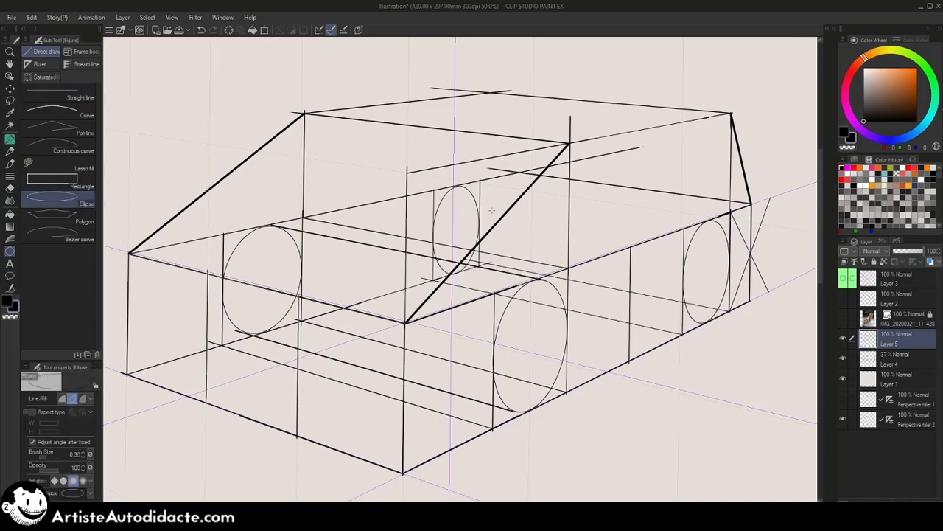
key(p)
drag(709, 220, 457, 182)
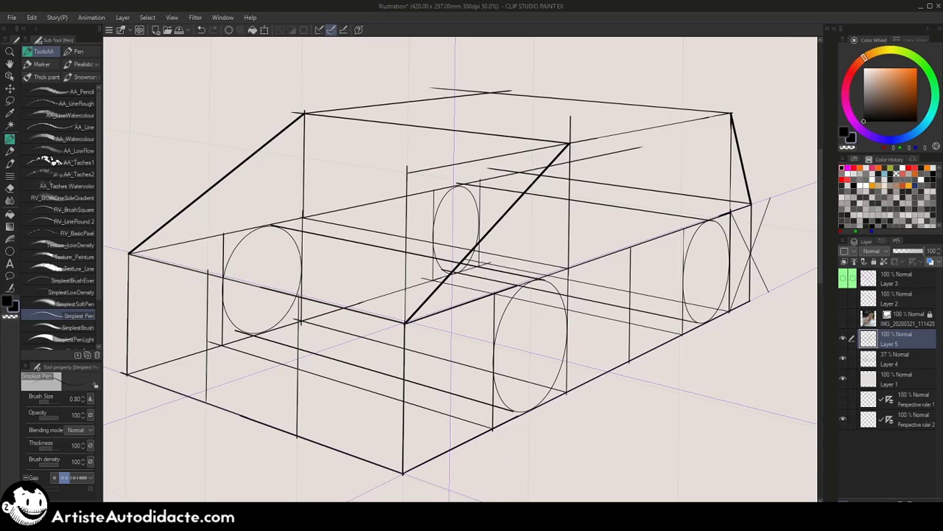
- With the pen at size 0.30, draw both diagonals across the front face's section nearest the near corner
key(bracketleft)
key(bracketleft)
key(bracketleft)
drag(402, 471, 299, 294)
key(ctrl+z)
drag(402, 472, 299, 295)
key(ctrl+z)
drag(403, 472, 299, 294)
drag(297, 437, 404, 323)
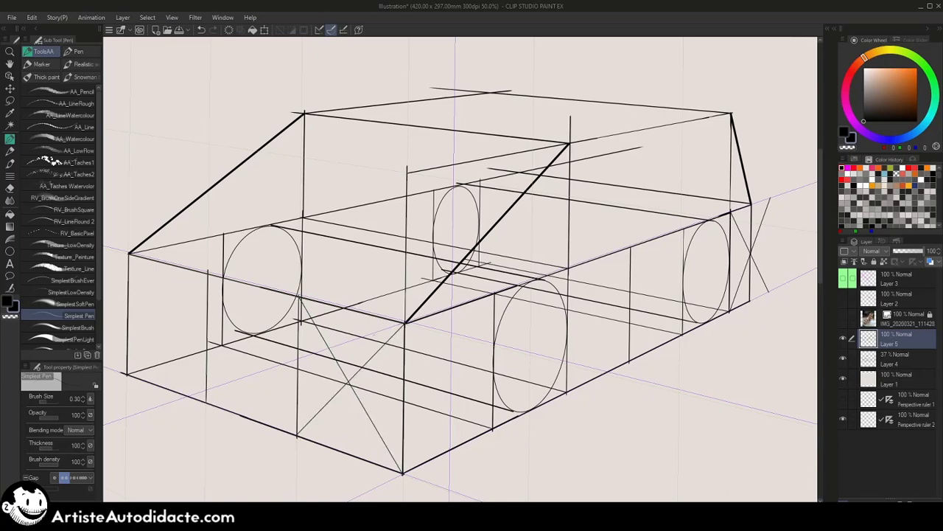
- Drop a vertical from the diagonals' crossing, run a guide back under the body, and frame the near front wheel's inner face
drag(348, 378, 349, 432)
key(ctrl+z)
mouse_move(349, 386)
mouse_down()
mouse_move(347, 463)
mouse_move(679, 305)
mouse_up()
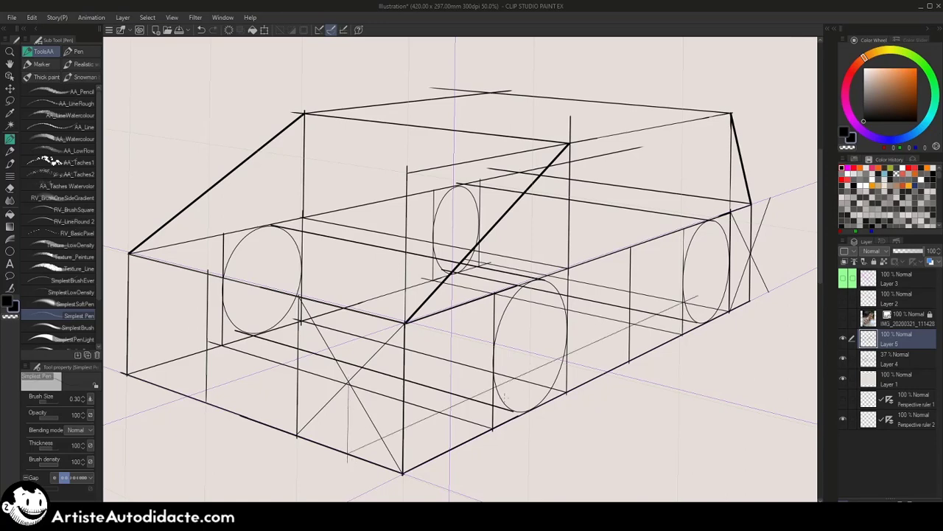
mouse_move(440, 411)
mouse_down()
mouse_move(440, 284)
mouse_move(522, 257)
mouse_move(516, 371)
mouse_up()
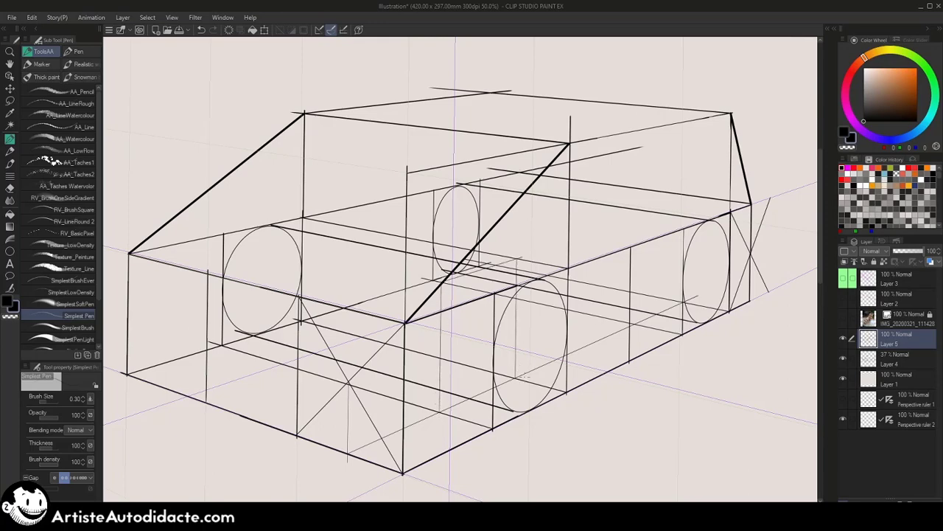
- Draw the near front wheel's inner face as an ellipse fitted in the inner frame, and return to the pen
click(9, 251)
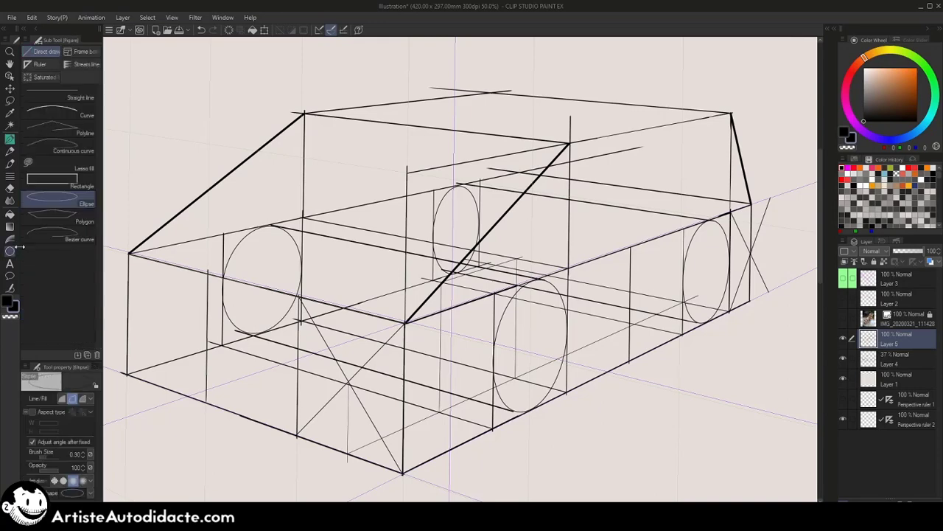
mouse_move(442, 407)
mouse_down()
mouse_move(515, 298)
mouse_move(517, 264)
mouse_up()
key(p)
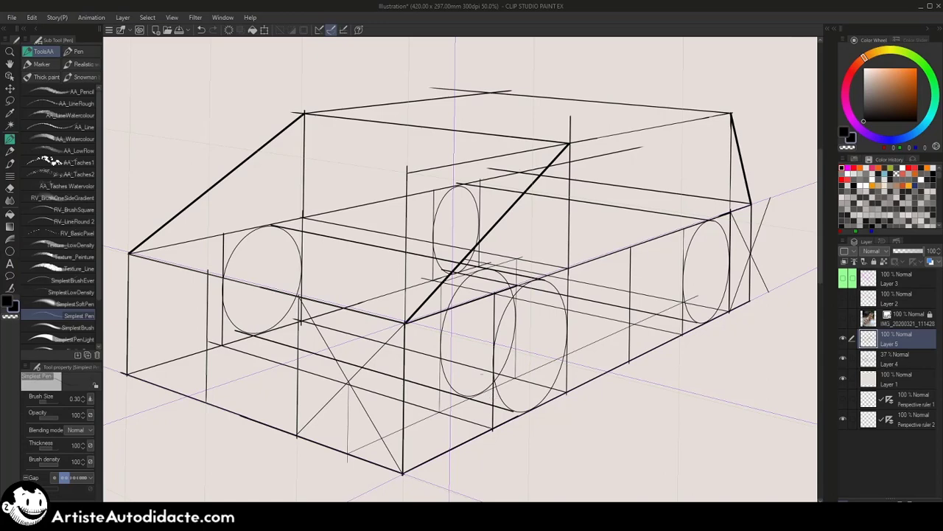
- Draw a thin mid-height guide from the front face's diagonal crossing toward the near front wheel
drag(413, 398, 434, 385)
key(ctrl+z)
mouse_move(349, 381)
mouse_down()
mouse_move(403, 398)
mouse_move(406, 387)
mouse_move(390, 394)
mouse_move(406, 399)
mouse_move(518, 351)
mouse_up()
key(ctrl+z)
- Lower Layer 5's opacity to 41%, turn off snapping to the perspective ruler, and add a new raster layer above it
drag(913, 254, 908, 255)
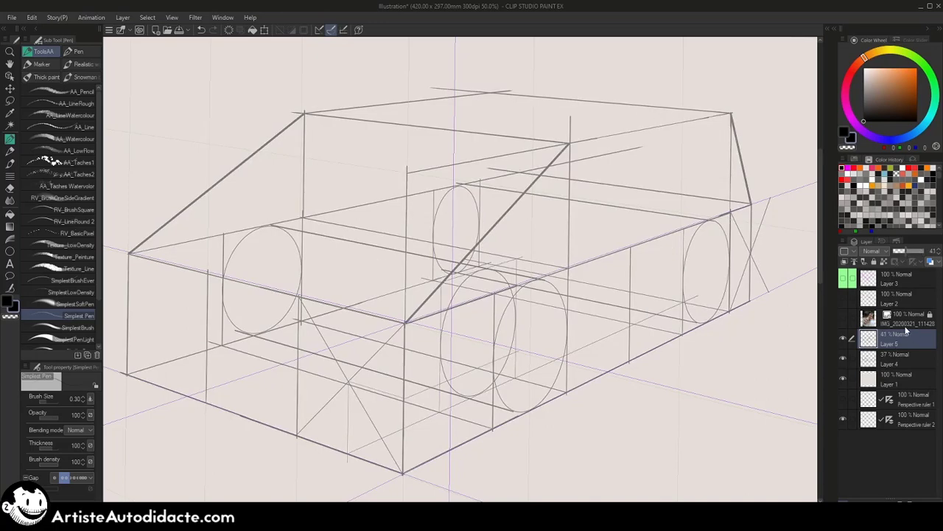
click(331, 30)
key(ctrl+shift+n)
- With the pen at size 1.00, ink the near side's mid-height edge to the front wheel and the wheel's upper arc, erasing stray overlaps
scroll(507, 335, up, 2)
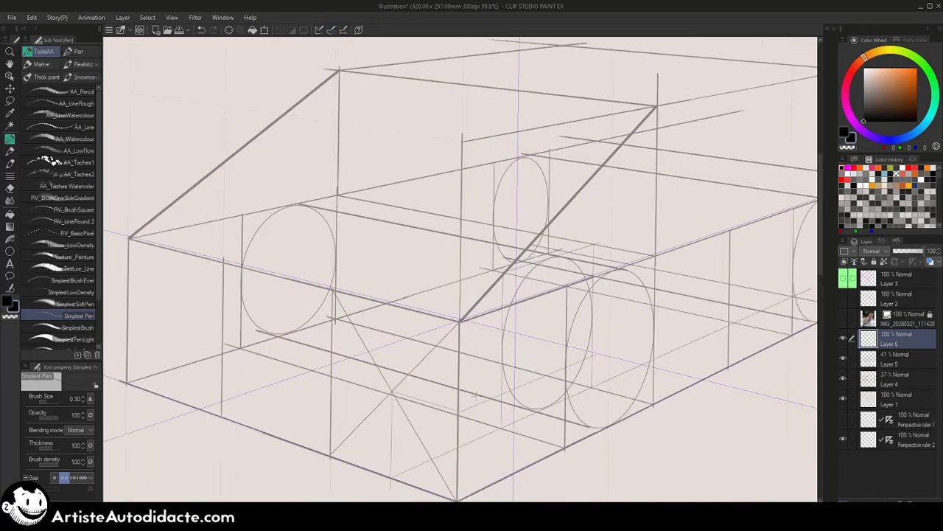
key(bracketright)
key(bracketright)
key(bracketright)
key(bracketright)
key(bracketright)
drag(458, 411, 516, 386)
key(ctrl+z)
mouse_move(458, 411)
mouse_down()
mouse_move(565, 370)
mouse_move(591, 286)
mouse_move(620, 270)
mouse_move(641, 274)
mouse_move(625, 270)
mouse_move(654, 328)
mouse_up()
mouse_move(624, 270)
mouse_down()
mouse_move(645, 291)
mouse_move(653, 333)
mouse_up()
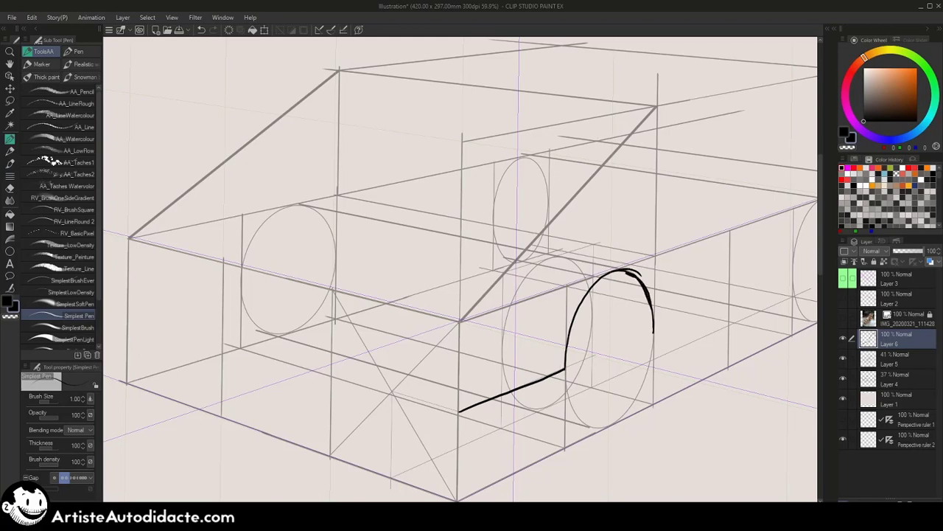
key(e)
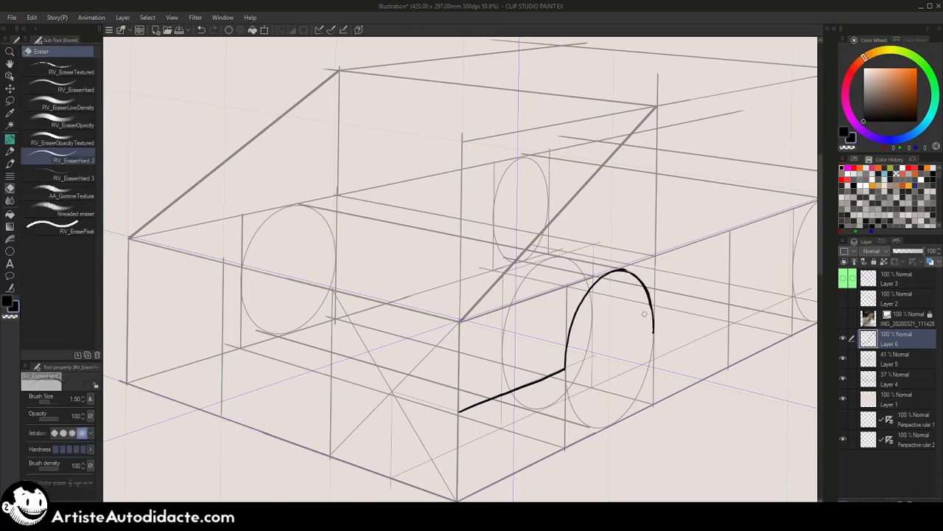
key(p)
- Ink the rest of the near front wheel's outline and the tyre's visible thickness below the body edge
key(ctrl+z)
mouse_move(509, 391)
mouse_down()
mouse_move(536, 413)
mouse_move(570, 422)
mouse_move(527, 409)
mouse_move(581, 423)
mouse_move(562, 418)
mouse_move(590, 426)
mouse_up()
key(ctrl+z)
key(ctrl+z)
key(ctrl+z)
mouse_move(565, 367)
mouse_down()
mouse_move(575, 408)
mouse_move(600, 426)
mouse_move(626, 416)
mouse_move(600, 427)
mouse_move(627, 411)
mouse_up()
key(ctrl+z)
mouse_move(653, 330)
mouse_down()
mouse_move(635, 400)
mouse_move(614, 424)
mouse_move(586, 425)
mouse_up()
key(e)
key(p)
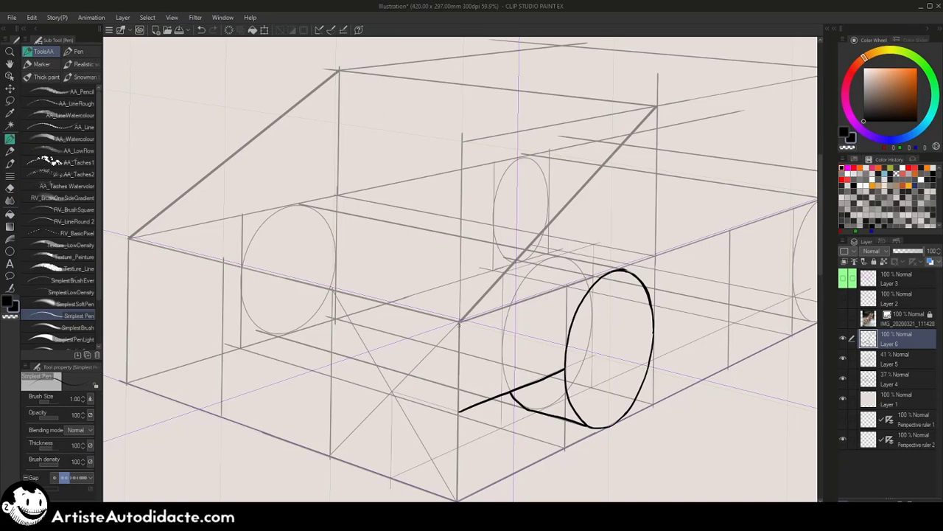
- Ink the front face's near vertical edge down to mid-height and its lower edge across to the far corner
drag(458, 320, 462, 407)
key(ctrl+z)
mouse_move(458, 320)
mouse_down()
mouse_move(458, 409)
mouse_move(457, 372)
mouse_move(283, 361)
mouse_move(127, 311)
mouse_up()
key(ctrl+z)
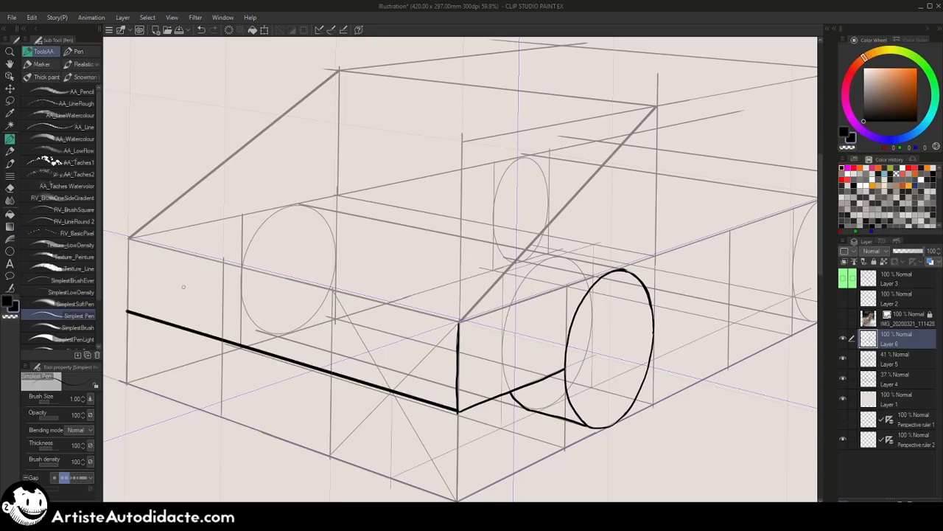
key(ctrl+0)
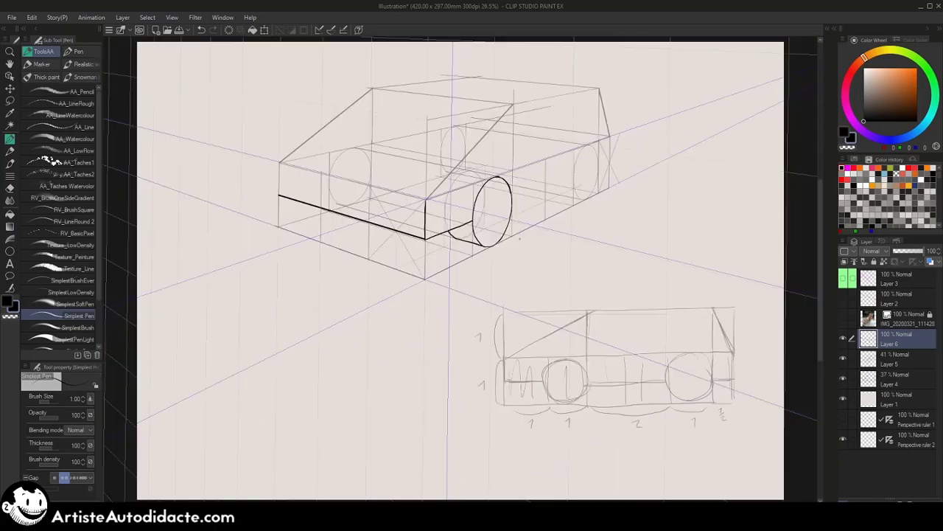